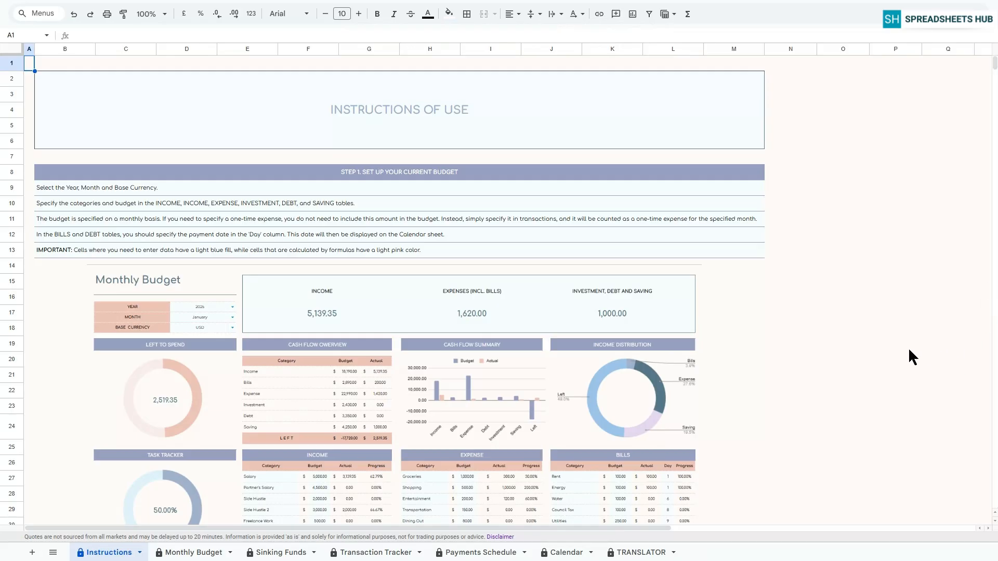
# Read the Instructions sheet's guidance on budget setup, tasks, sinking funds and recording transactions (Steps 1 to 4)
pyautogui.click(386, 179)
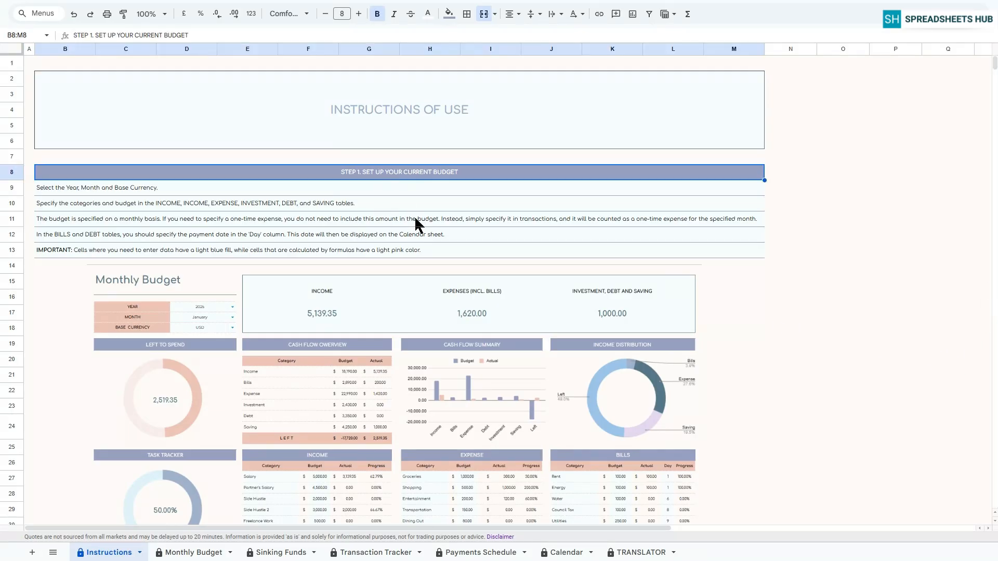
pyautogui.scroll(-7, 414, 216)
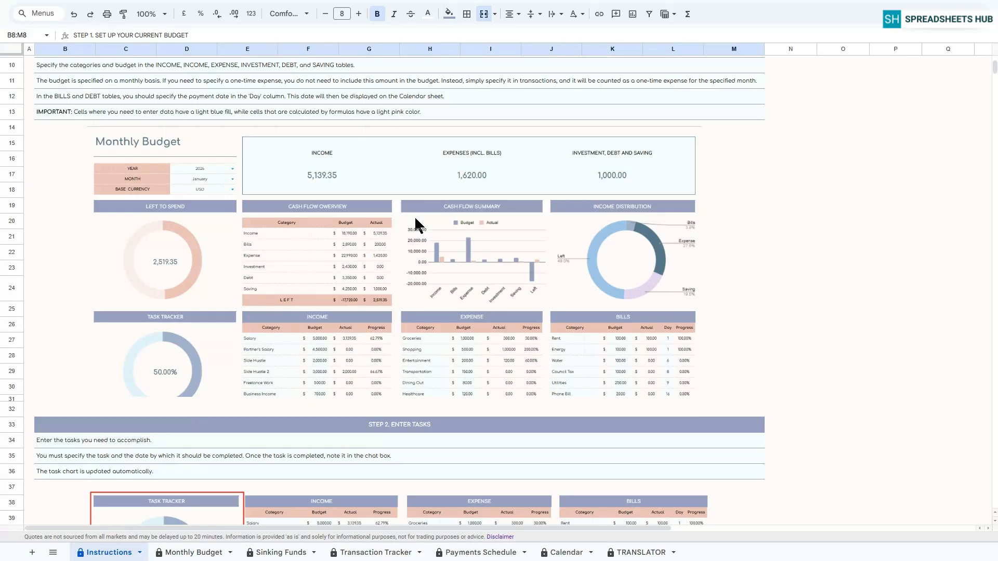
pyautogui.click(414, 218)
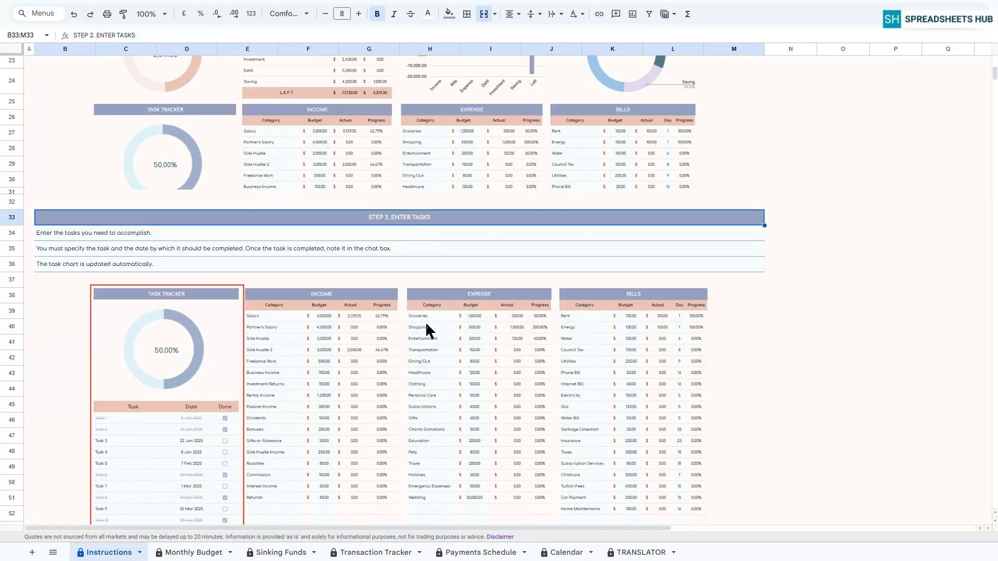
pyautogui.scroll(-7, 425, 321)
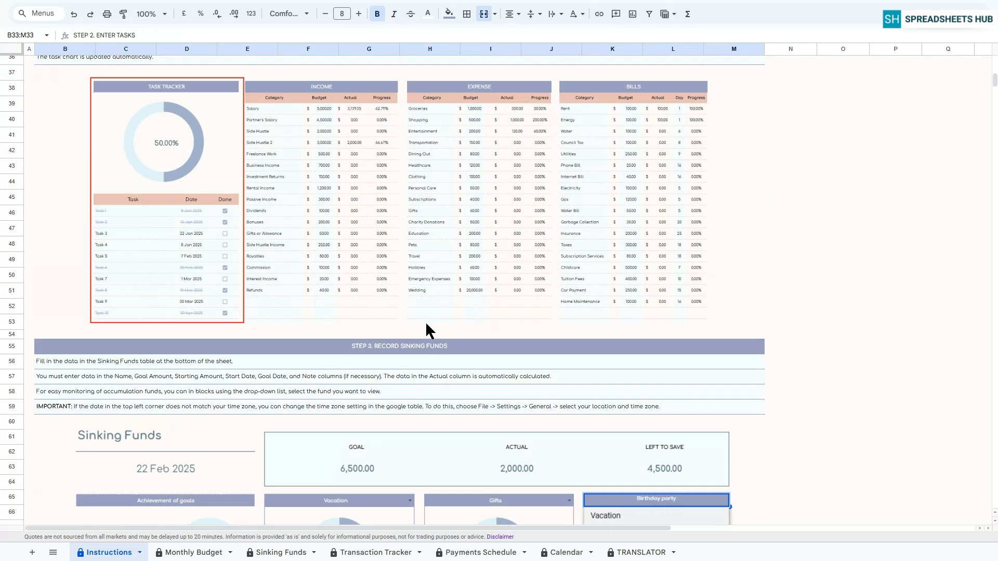
pyautogui.click(425, 213)
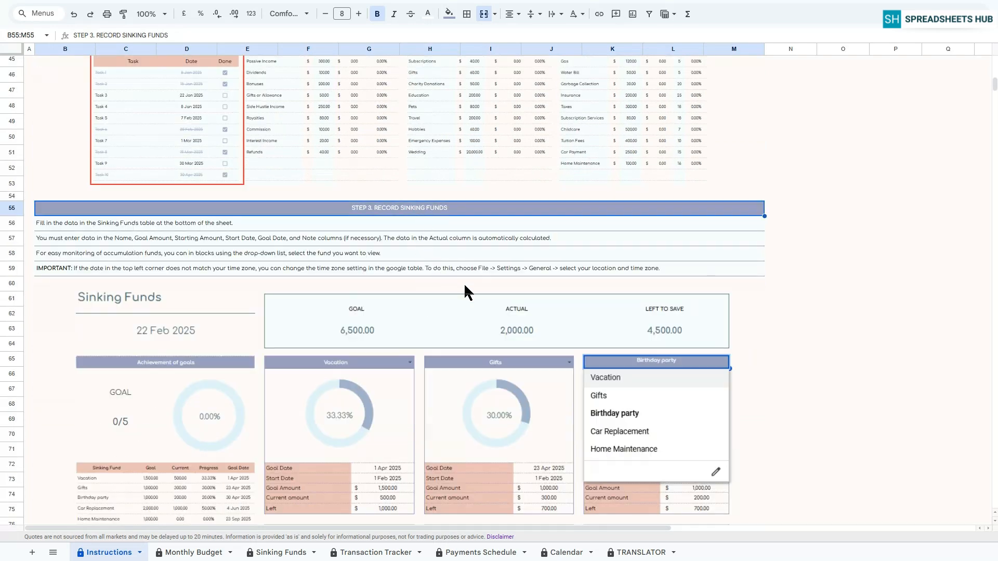
pyautogui.scroll(-2, 465, 286)
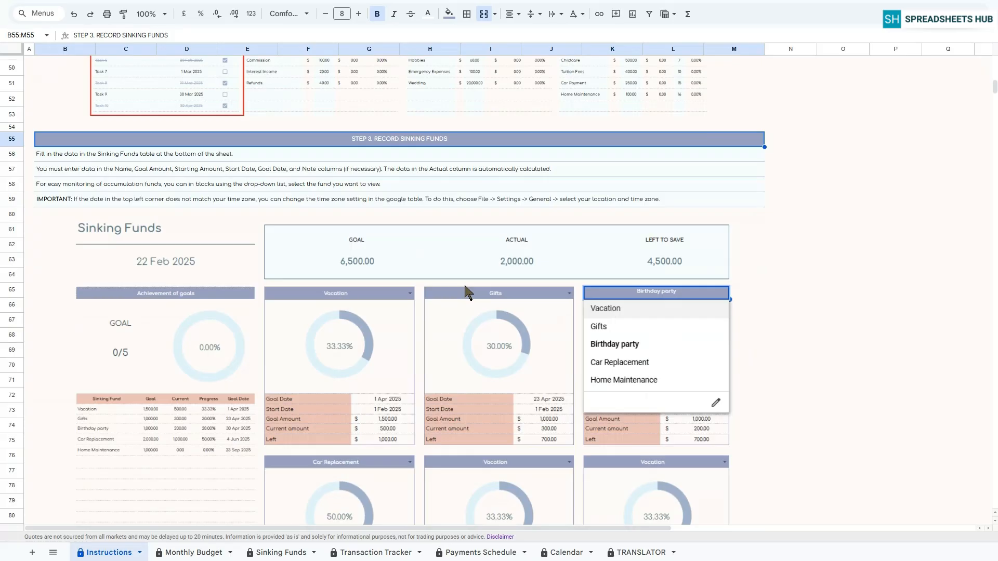
pyautogui.scroll(-15, 464, 284)
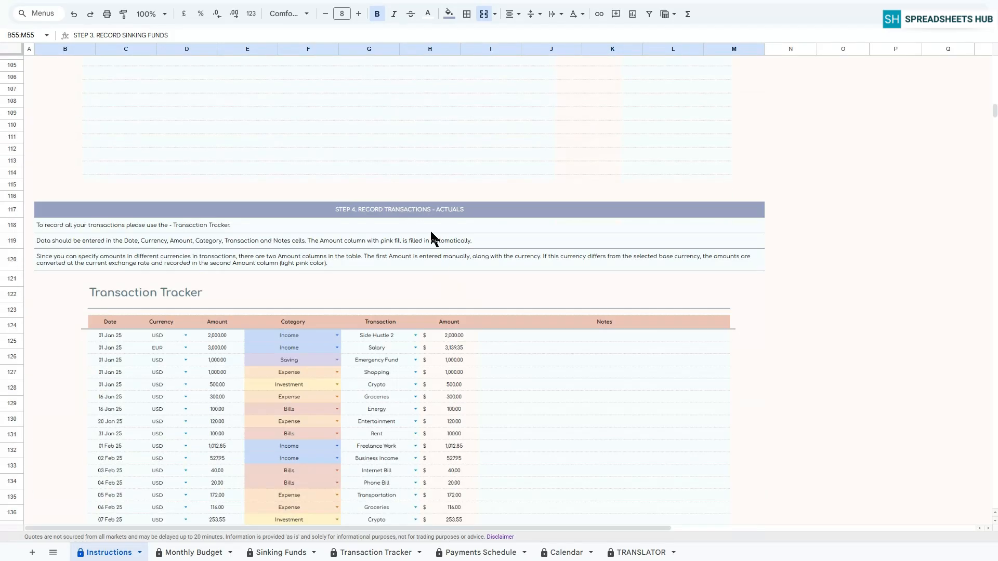
pyautogui.click(422, 214)
pyautogui.scroll(-3, 430, 260)
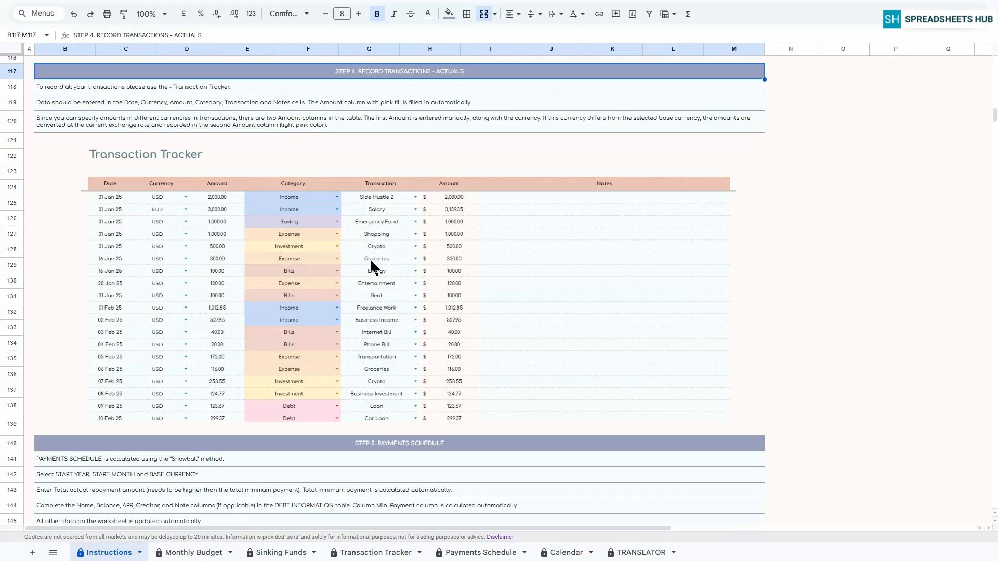
# Read the Instructions sheet's guidance on the payments schedule and the calendar (Steps 5 and 6)
pyautogui.scroll(-3, 373, 418)
pyautogui.click(411, 297)
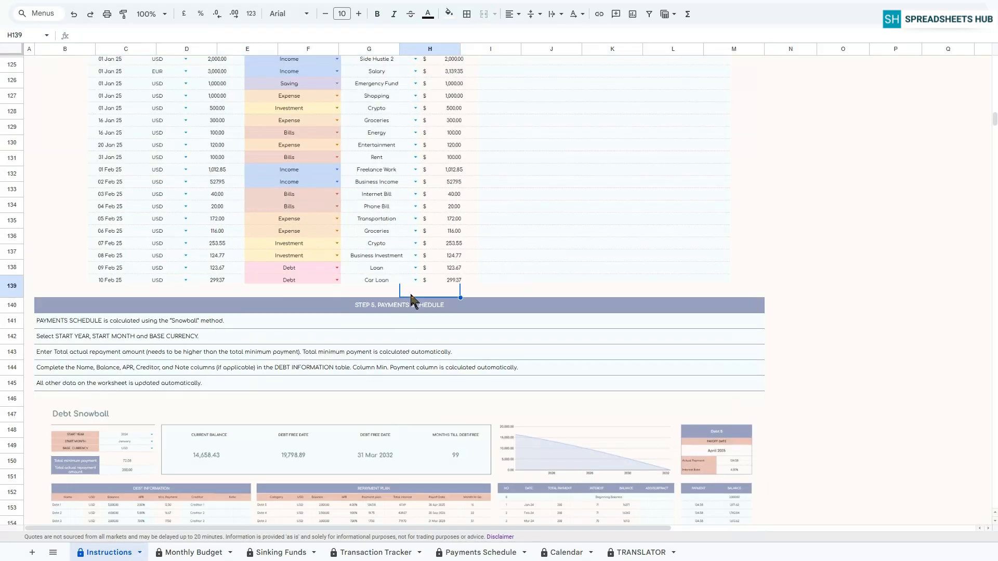
pyautogui.click(410, 305)
pyautogui.scroll(-4, 578, 347)
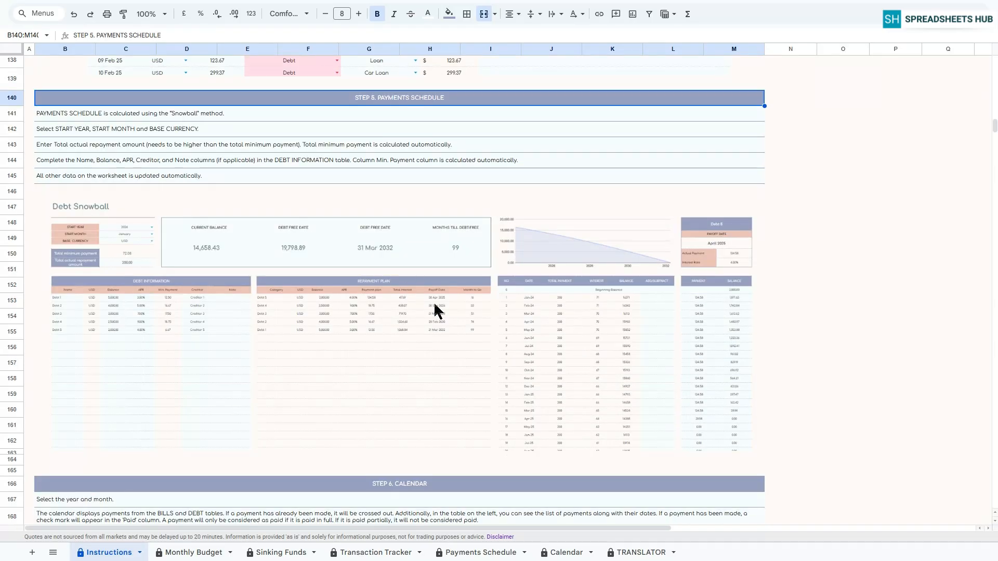
pyautogui.scroll(-3, 416, 317)
pyautogui.click(413, 345)
pyautogui.scroll(-2, 530, 355)
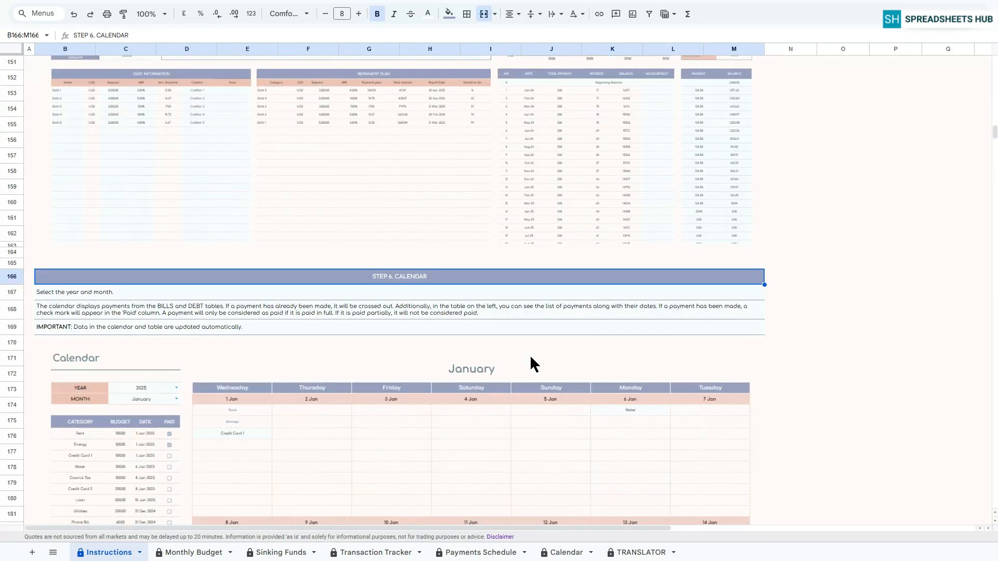
pyautogui.scroll(-3, 530, 358)
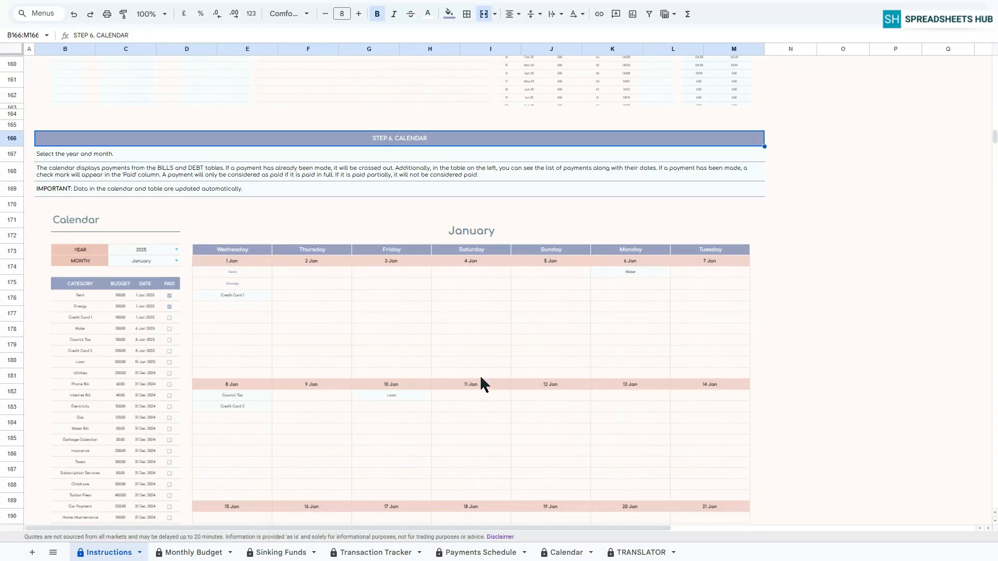
pyautogui.scroll(-2, 482, 385)
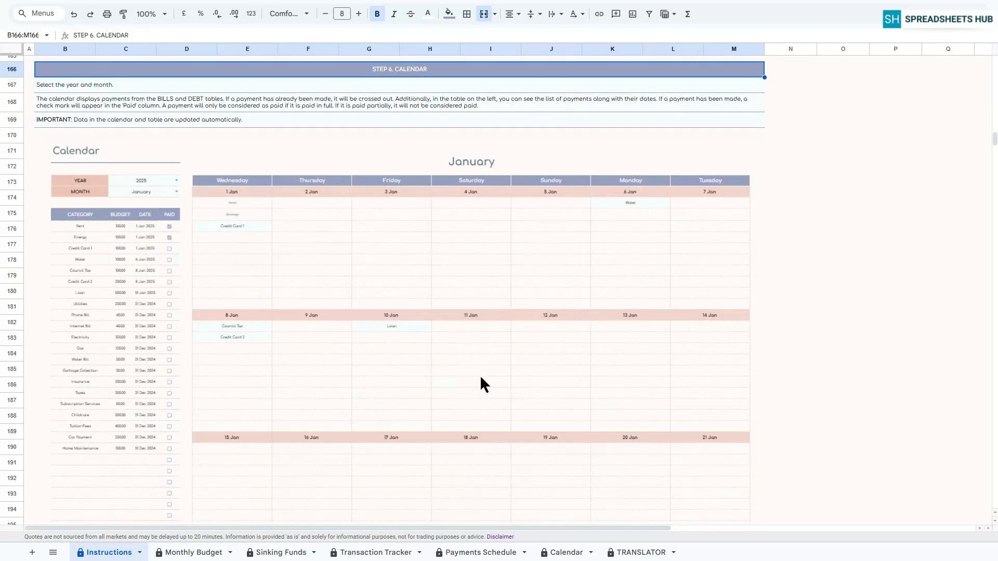
pyautogui.scroll(-1, 482, 378)
# On the Monthly Budget sheet, set the year to 2025, the month to October and the base currency to USD
pyautogui.click(210, 554)
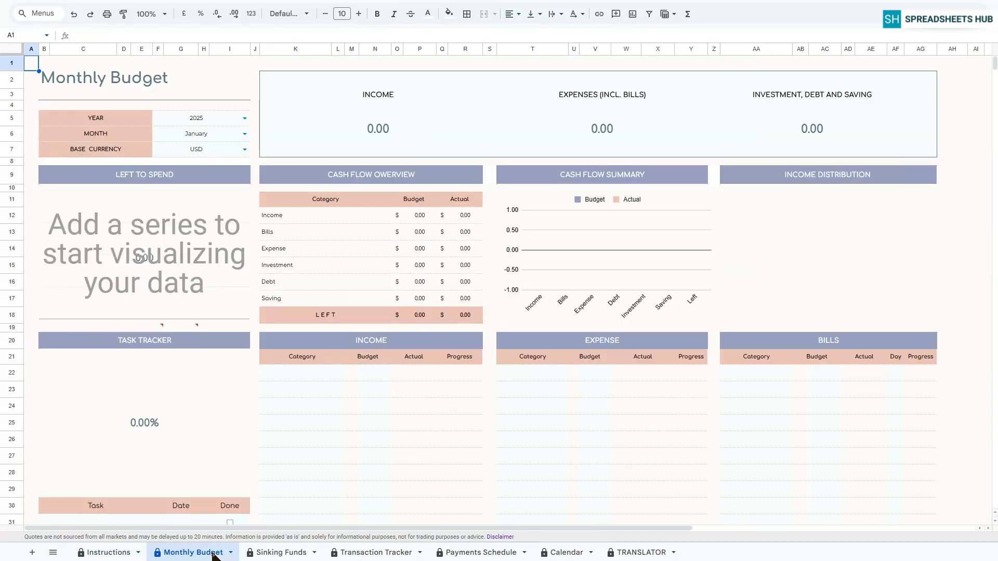
pyautogui.click(244, 119)
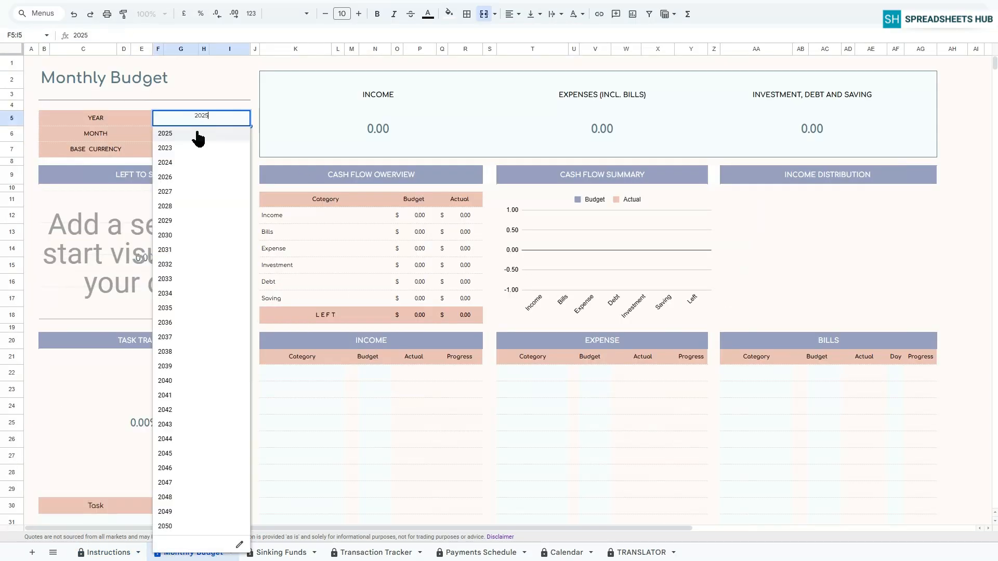
pyautogui.click(210, 134)
pyautogui.click(244, 134)
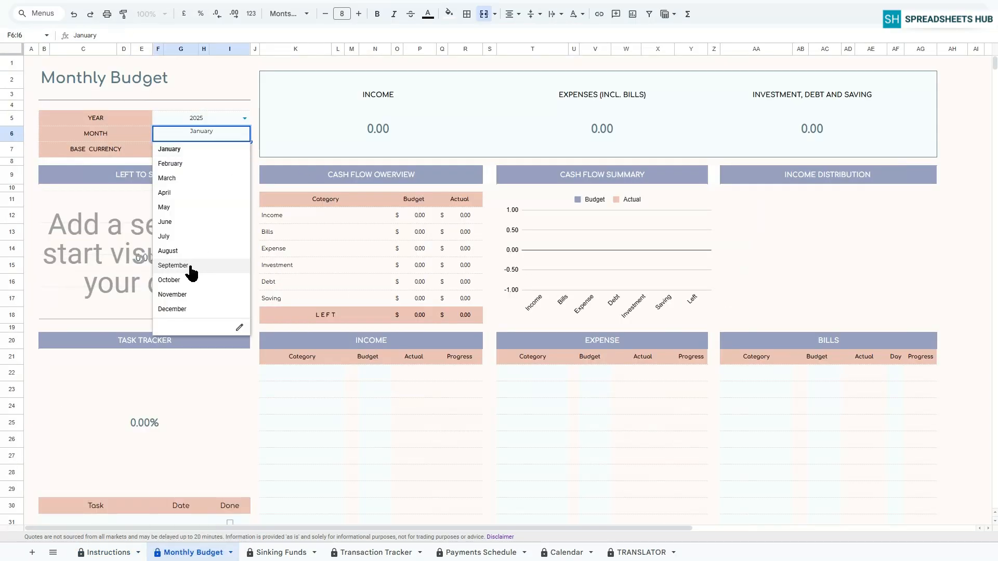
pyautogui.click(181, 281)
pyautogui.click(245, 150)
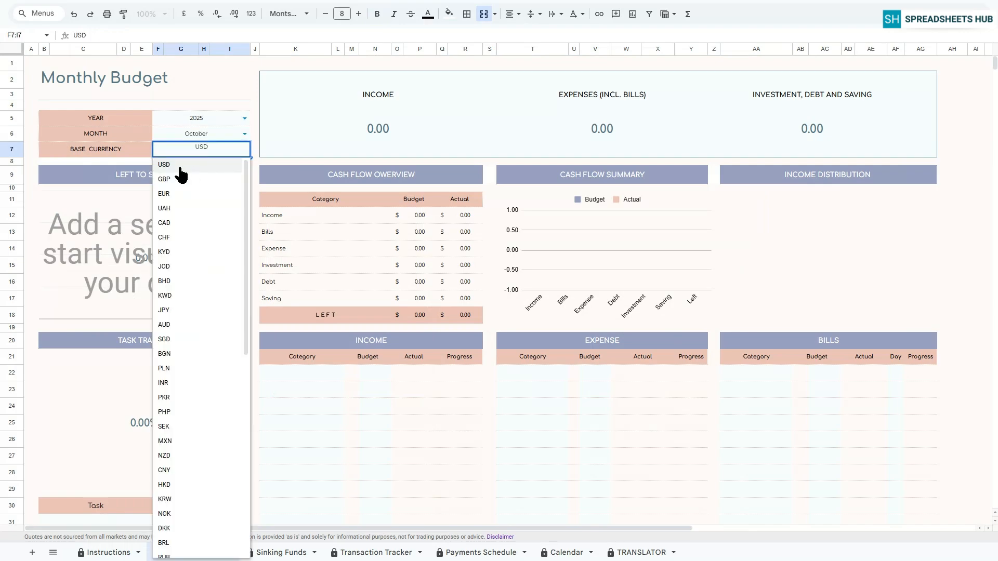
pyautogui.click(180, 166)
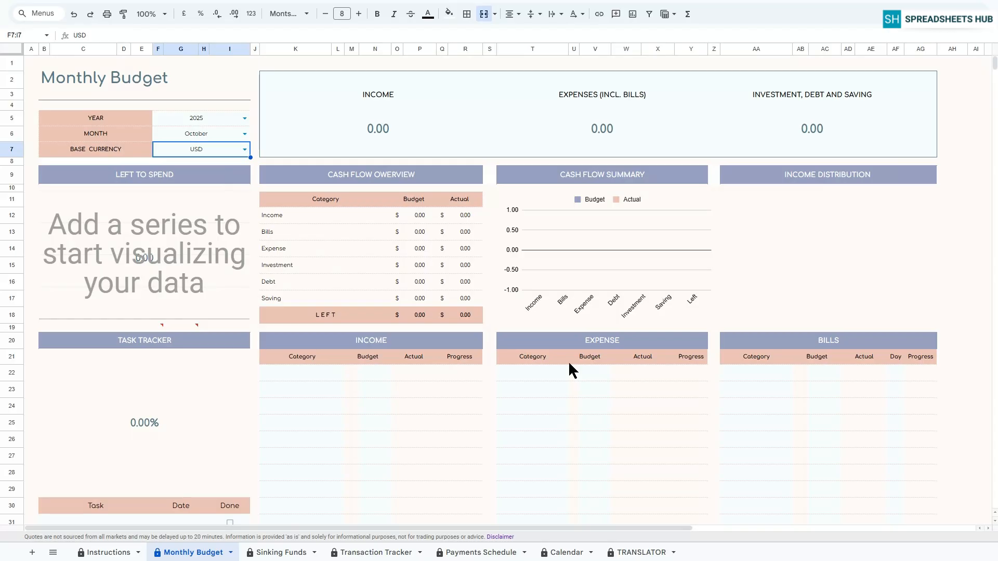
# List Salary, Freelance Work, Bonuses and Commission as categories in the INCOME table, starting at K22
pyautogui.scroll(-18, 805, 388)
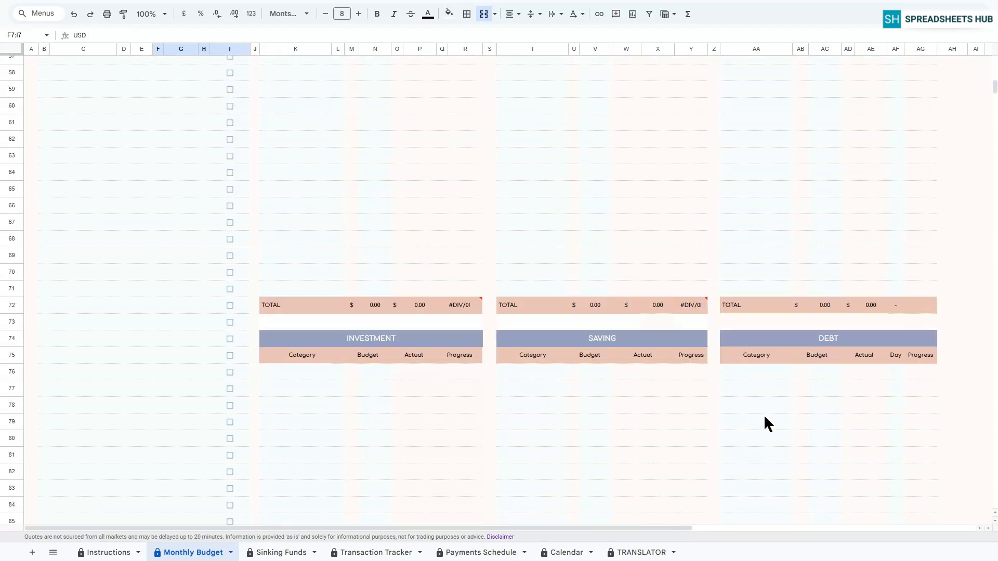
pyautogui.scroll(18, 765, 418)
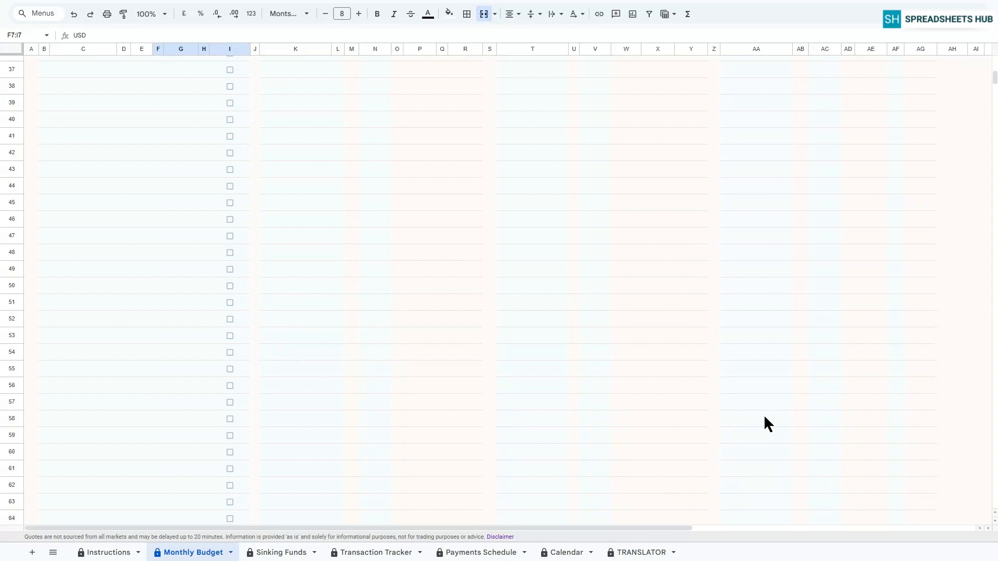
pyautogui.click(312, 385)
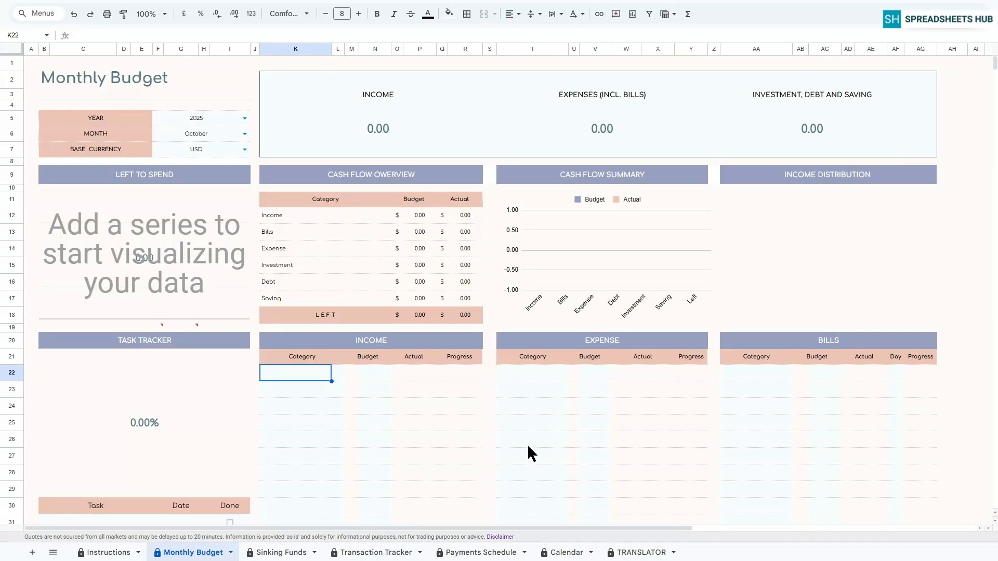
pyautogui.write('Salary')
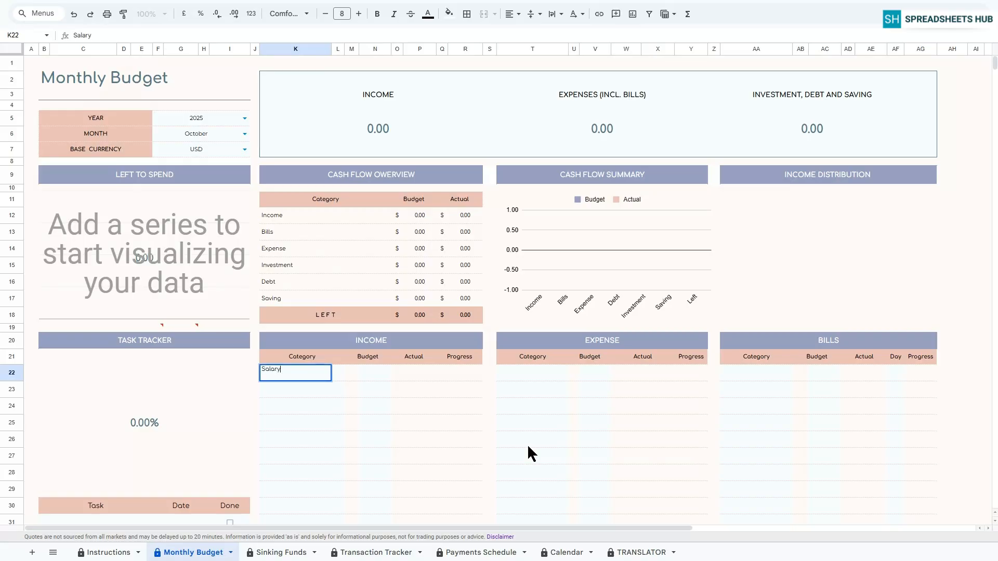
pyautogui.press('Return')
pyautogui.write('Freelance')
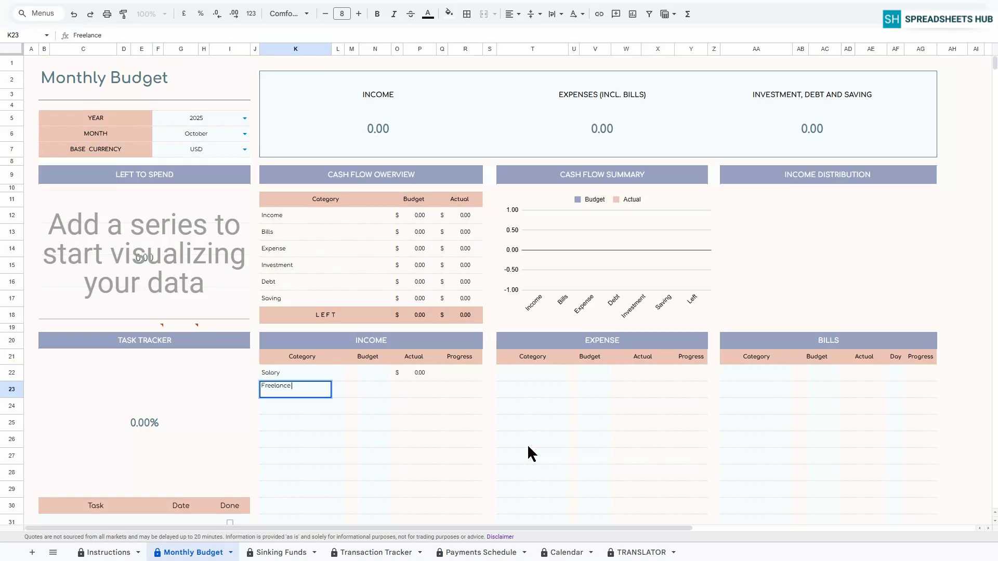
pyautogui.write(' Work')
pyautogui.press('Return')
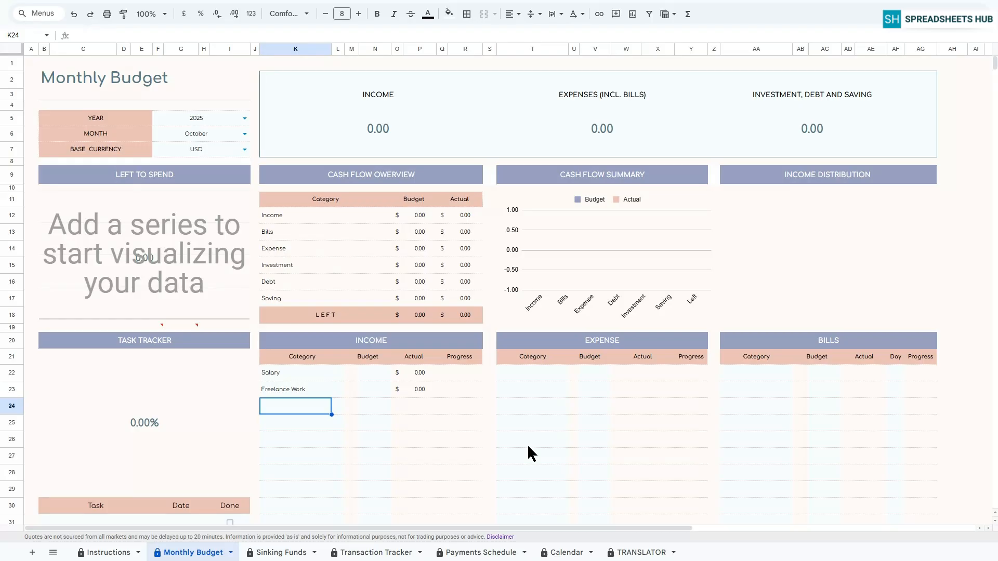
pyautogui.write('Bonuses')
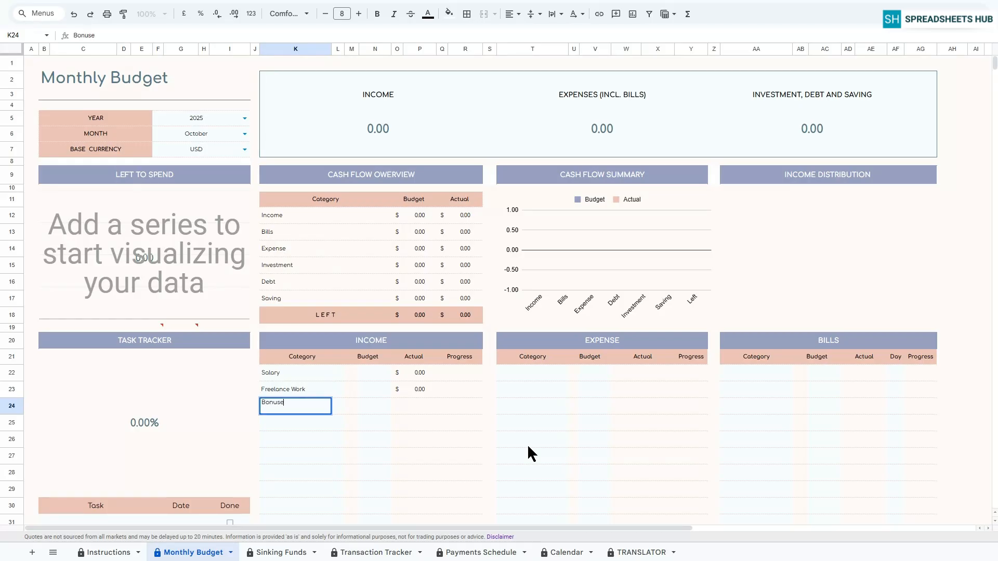
pyautogui.press('Return')
pyautogui.write('Commission')
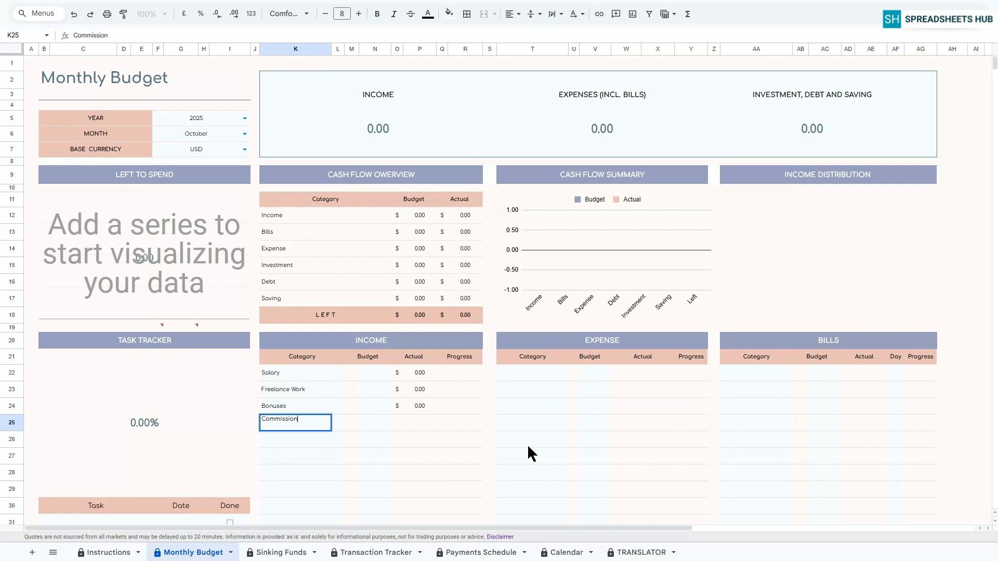
pyautogui.press('Return')
# Enter income budgets of 2,000 for Salary, 1,000 for Freelance Work, 500 for Bonuses and 500 for Commission
pyautogui.click(382, 375)
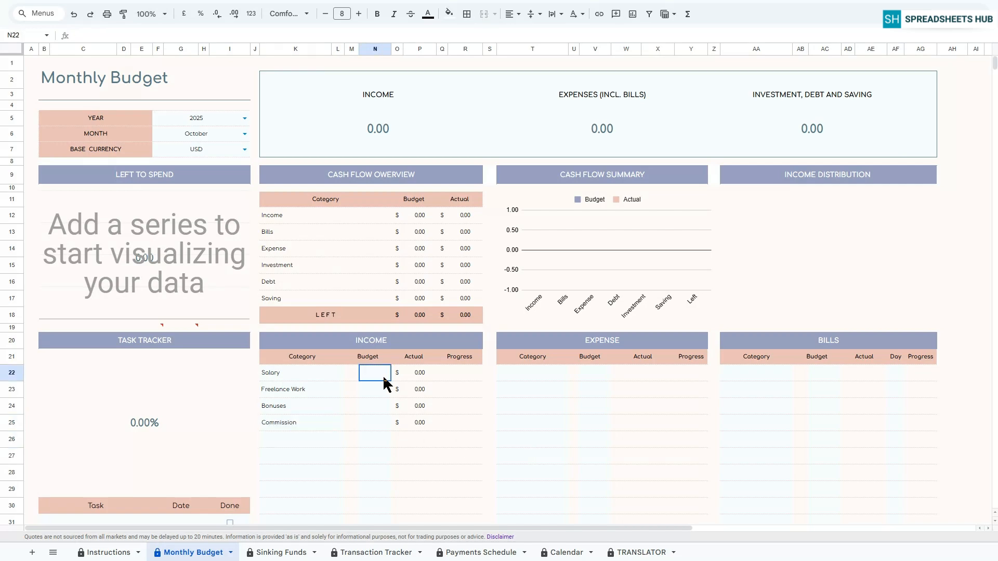
pyautogui.write('2,000')
pyautogui.press('Return')
pyautogui.write('1000')
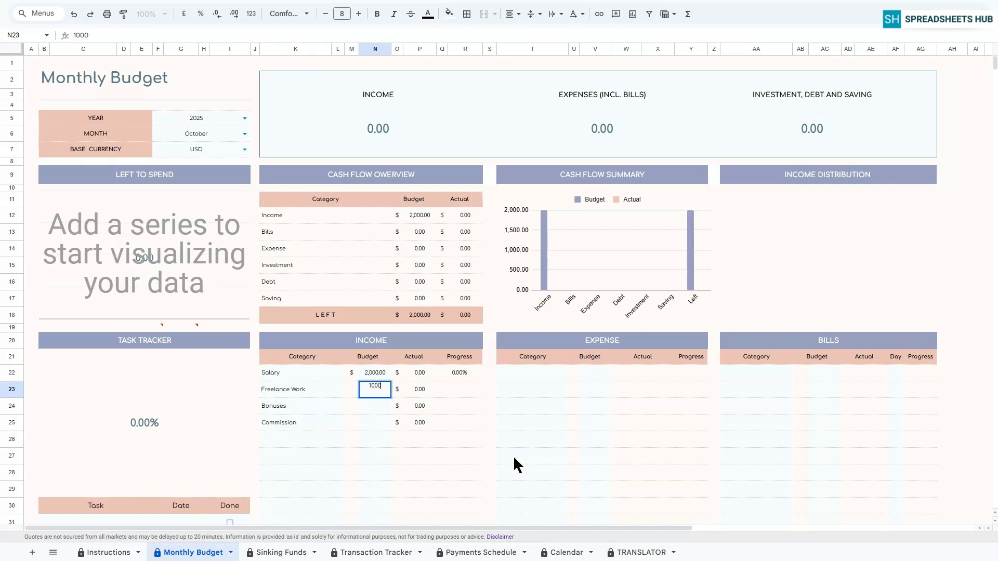
pyautogui.press('Return')
pyautogui.write('500')
pyautogui.press('Return')
pyautogui.write('500')
pyautogui.press('Return')
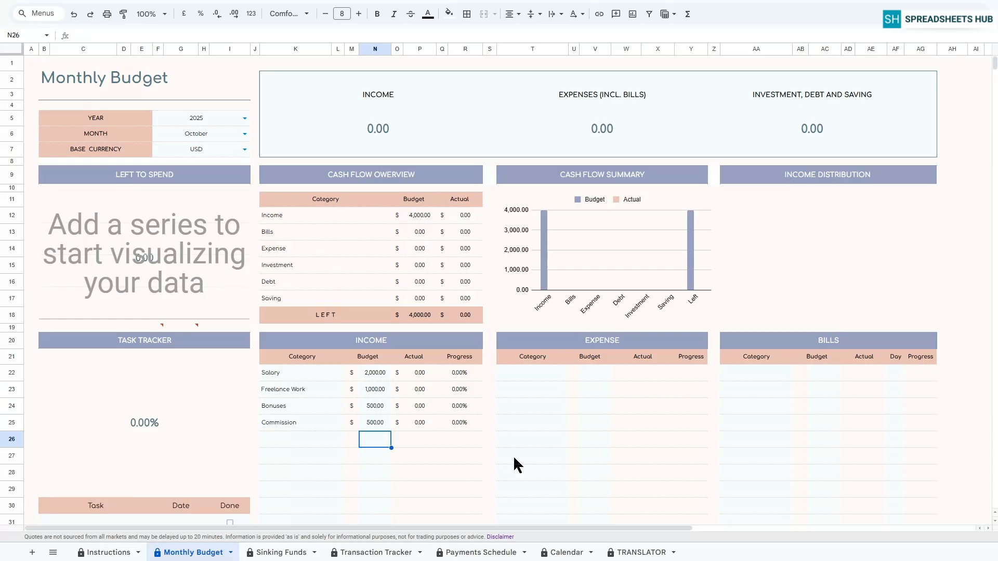
# List Shopping, Travel, Hobbies and Gifts as categories in the EXPENSE table, starting at T22
pyautogui.click(528, 370)
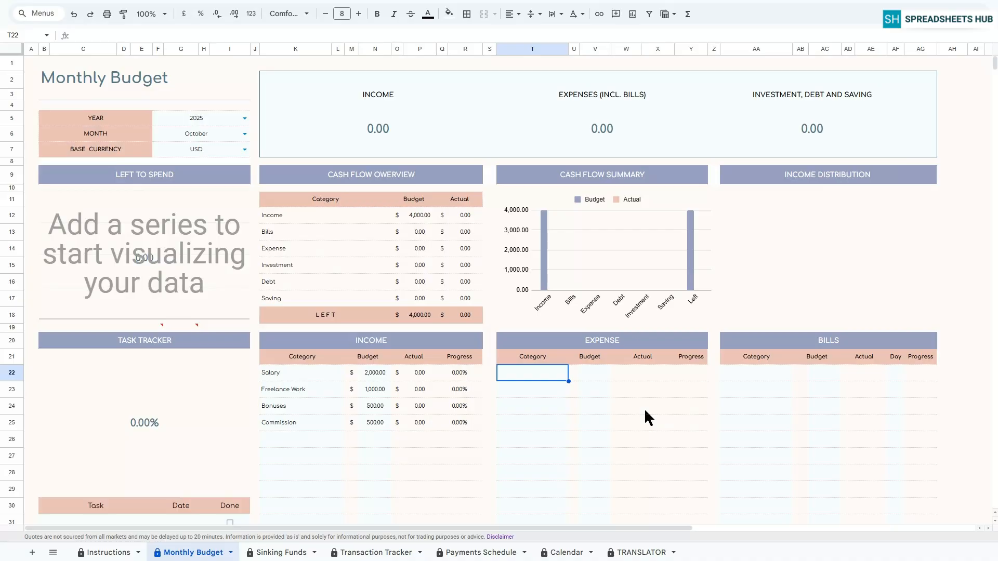
pyautogui.write('Shopping')
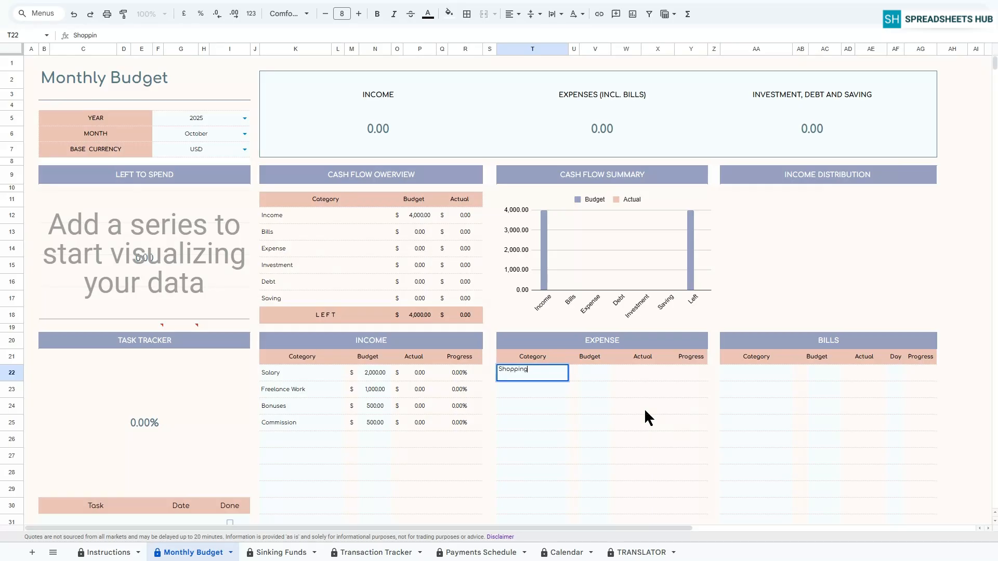
pyautogui.press('Return')
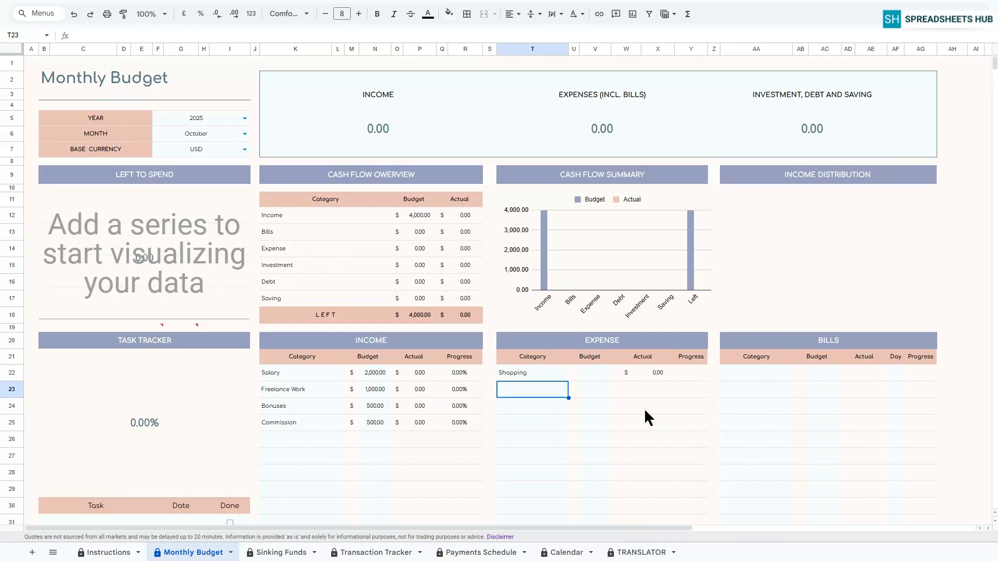
pyautogui.write('Travel')
pyautogui.press('Return')
pyautogui.write('H')
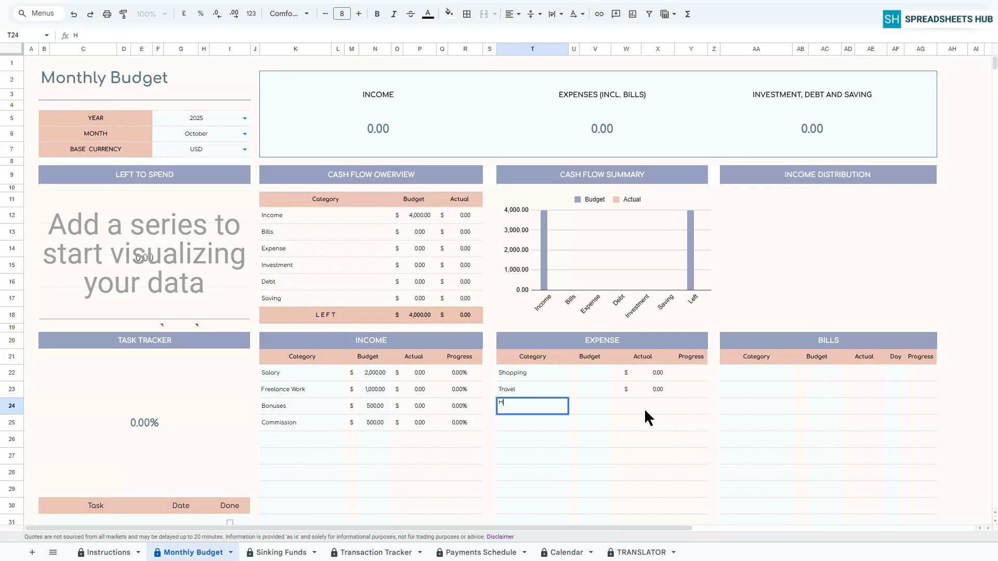
pyautogui.write('obbies')
pyautogui.press('Return')
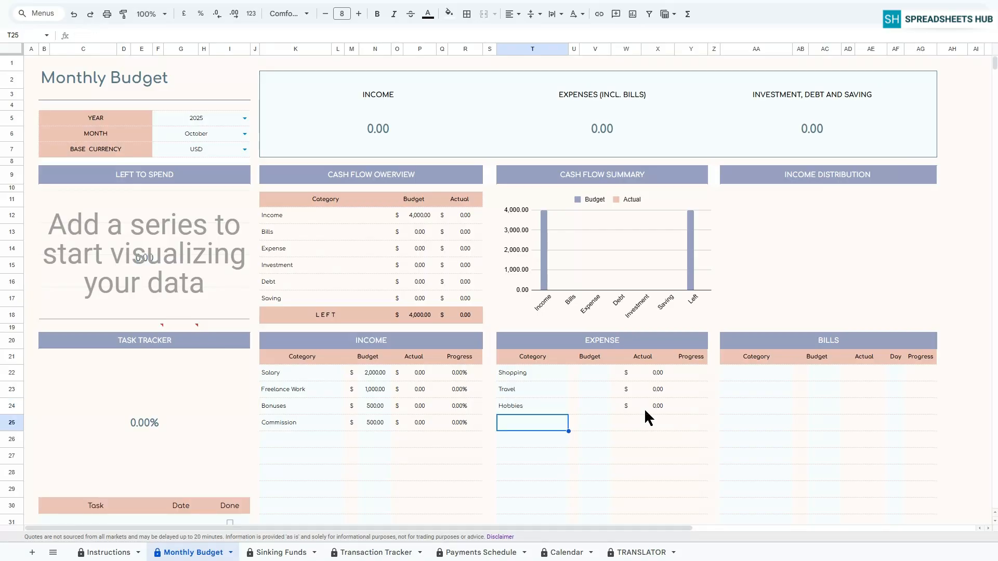
pyautogui.write('Gifts')
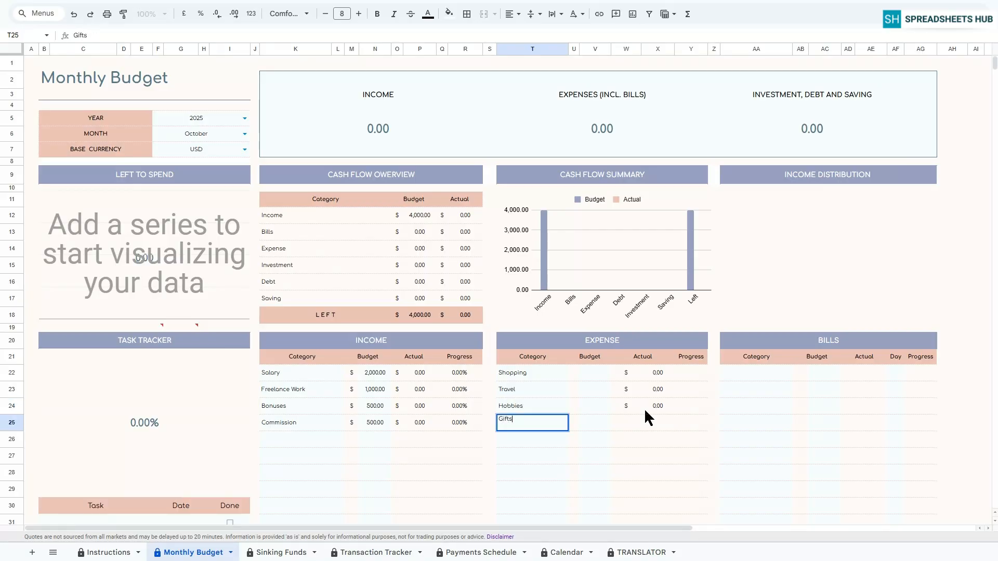
pyautogui.press('Return')
# Enter expense budgets of 400 for Shopping, 200 for Travel, 200 for Hobbies and 300 for Gifts
pyautogui.click(595, 373)
pyautogui.write('400')
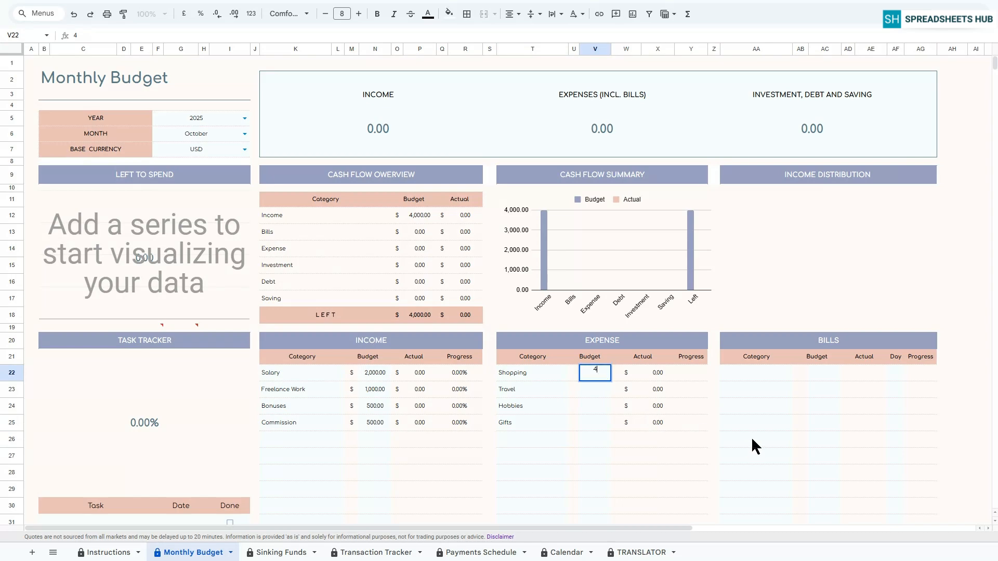
pyautogui.press('Return')
pyautogui.write('200')
pyautogui.press('Return')
pyautogui.write('200')
pyautogui.press('Return')
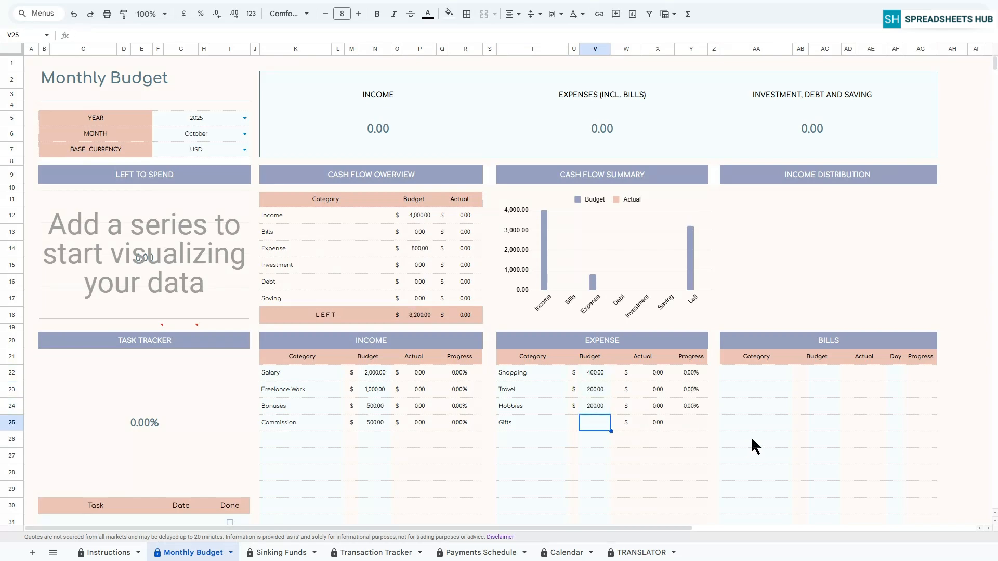
pyautogui.write('300')
pyautogui.press('Return')
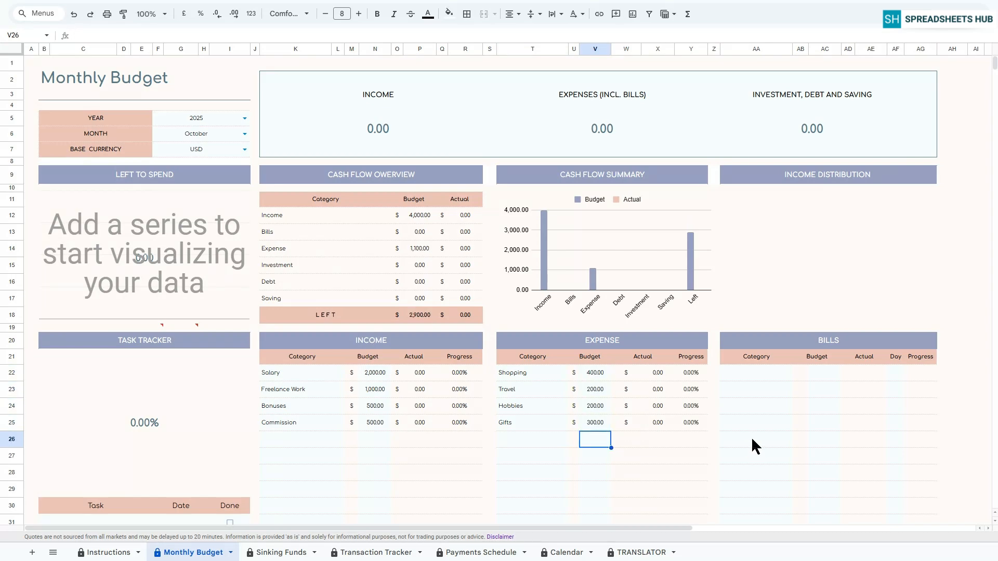
# List Rent, Energy, Water, Gas and Taxes as categories in the BILLS table, starting at AA22
pyautogui.click(757, 376)
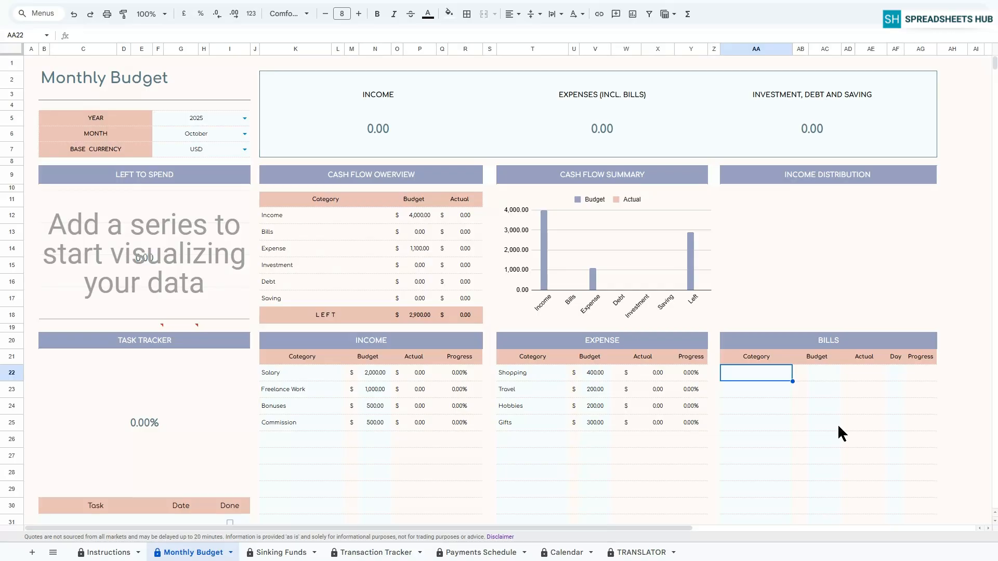
pyautogui.write('Rent')
pyautogui.press('Return')
pyautogui.write('Energy')
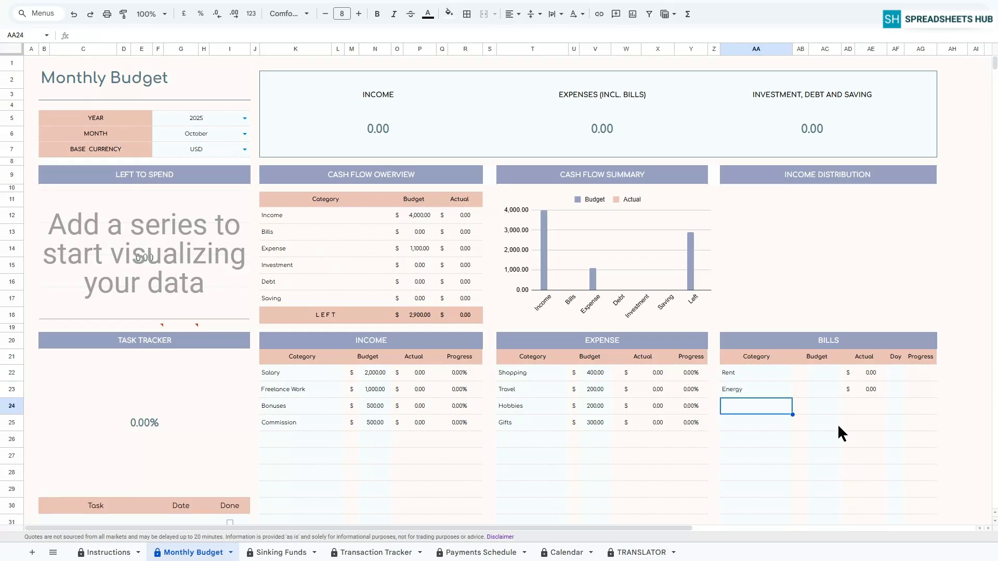
pyautogui.press('Return')
pyautogui.write('Water')
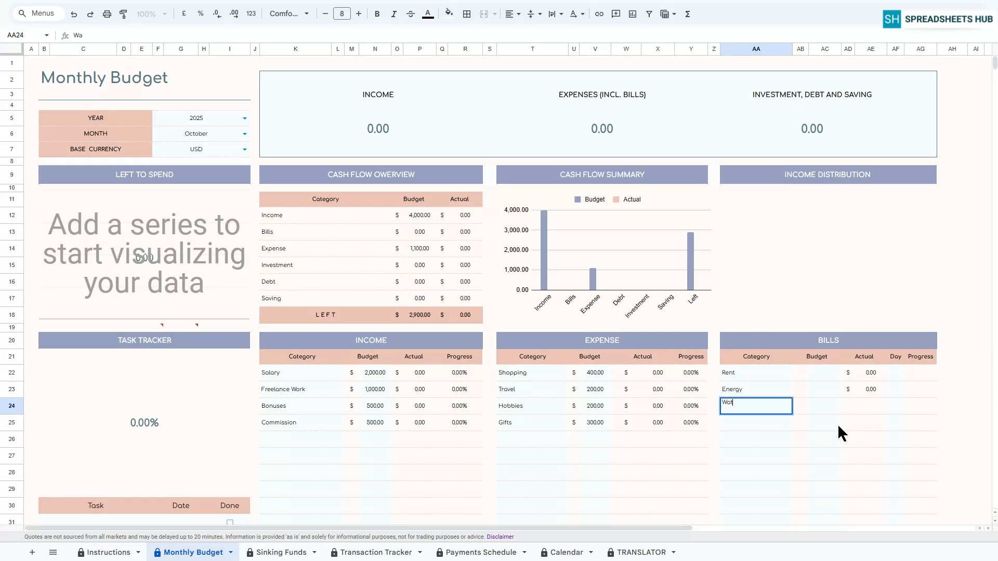
pyautogui.press('Return')
pyautogui.write('Gas')
pyautogui.press('Return')
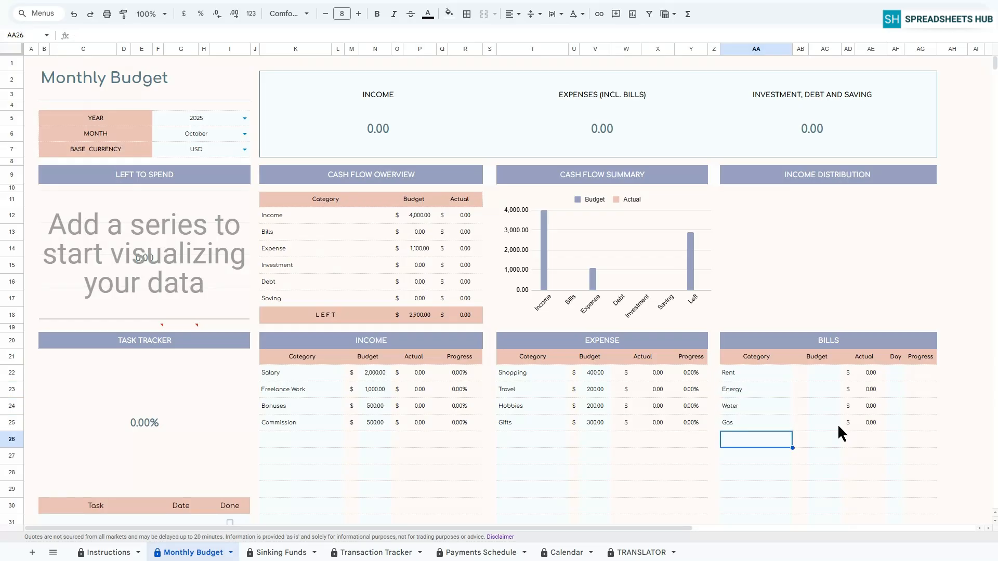
pyautogui.write('Taxes')
pyautogui.press('Return')
# Enter bill budgets of 1,300 for Rent, 100 each for Energy, Water and Gas, and 150 for Taxes
pyautogui.click(826, 374)
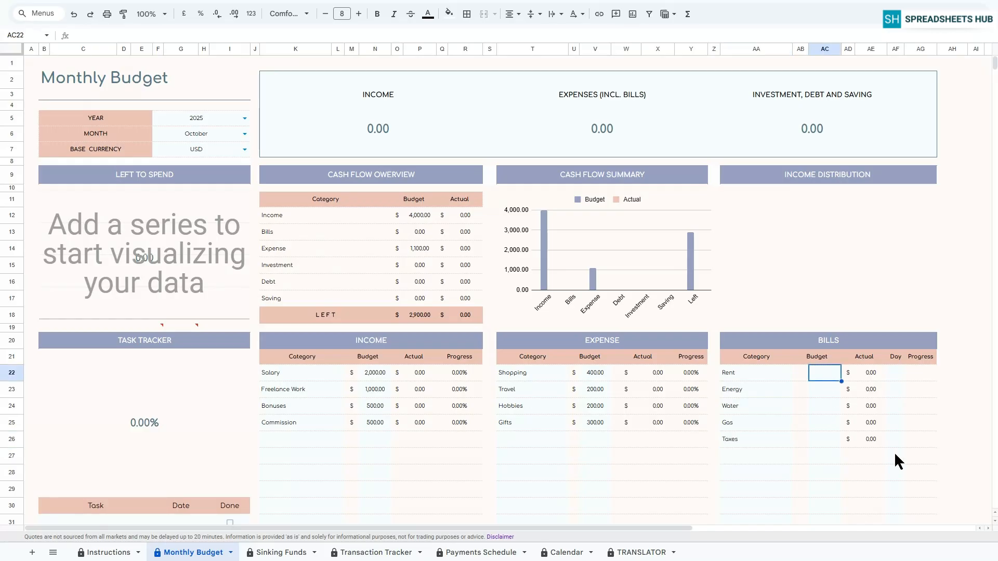
pyautogui.write('1300')
pyautogui.press('Return')
pyautogui.write('100')
pyautogui.press('Return')
pyautogui.write('100')
pyautogui.press('Return')
pyautogui.write('100')
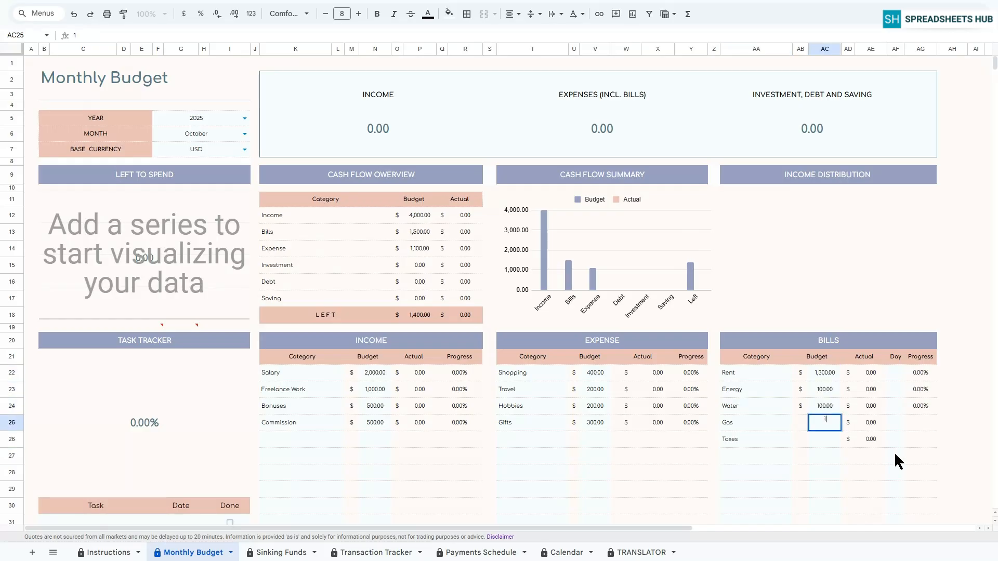
pyautogui.press('Return')
pyautogui.write('150')
pyautogui.press('Return')
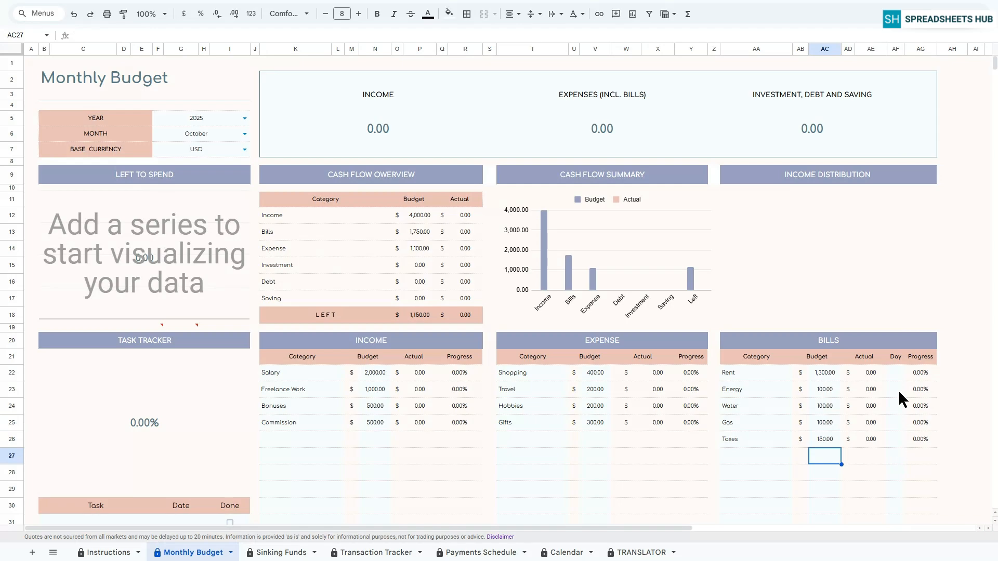
# Enter the bills' due days: 1 for Rent, 2 for Energy, 5 for Water, 6 for Gas and 9 for Taxes
pyautogui.click(896, 373)
pyautogui.write('1')
pyautogui.press('Return')
pyautogui.write('2')
pyautogui.press('Return')
pyautogui.write('5')
pyautogui.press('Return')
pyautogui.write('6')
pyautogui.press('Return')
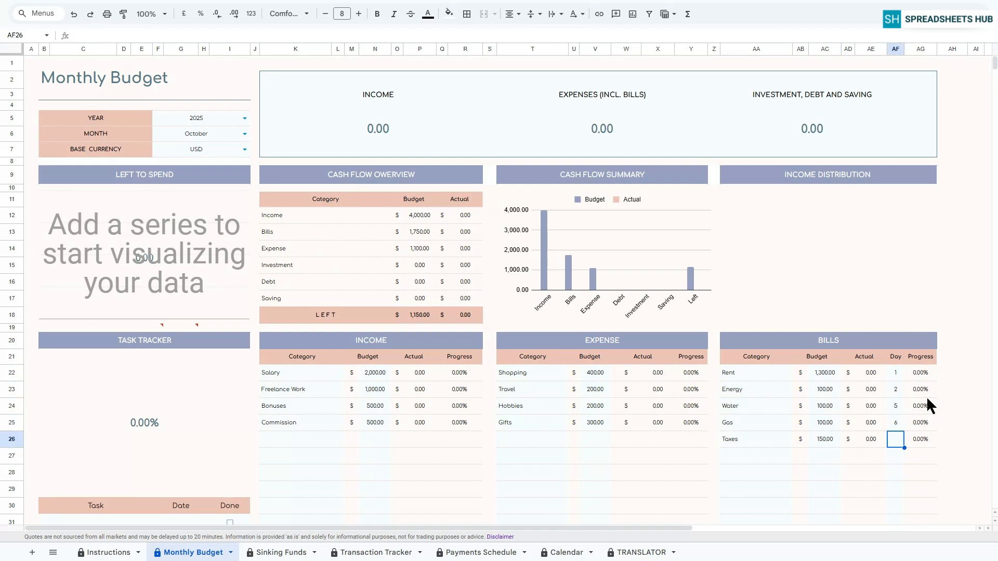
pyautogui.write('9')
pyautogui.press('Return')
# List Stock, Crypto, Bonds and Forex Trading as categories in the INVESTMENT table, starting at K76
pyautogui.scroll(-20, 928, 396)
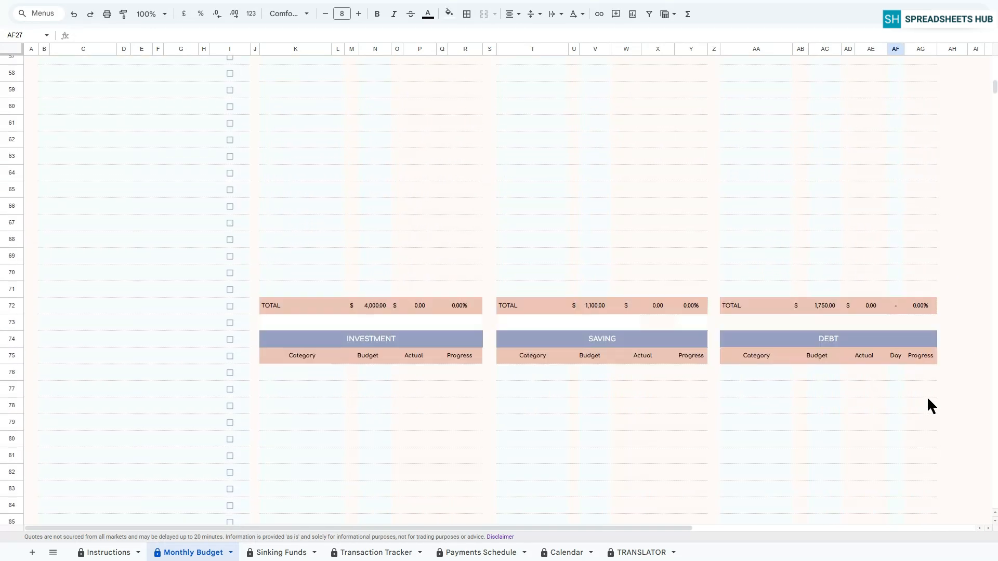
pyautogui.click(285, 234)
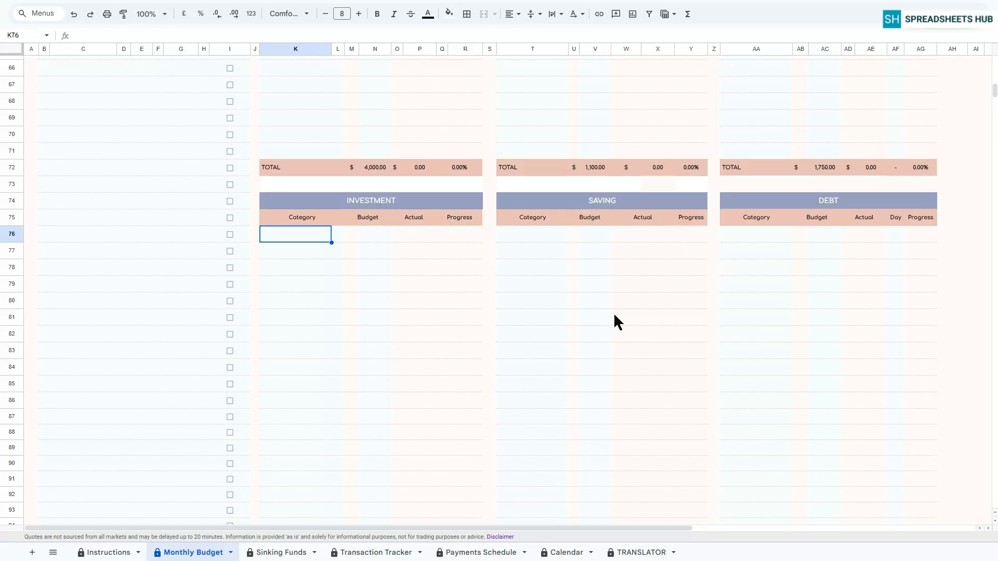
pyautogui.write('Stock')
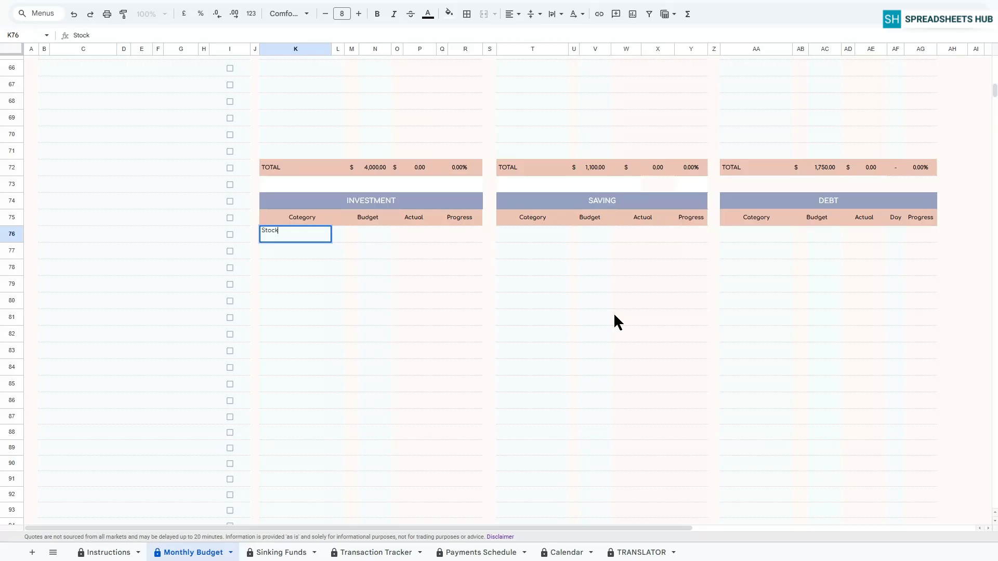
pyautogui.press('Return')
pyautogui.write('Crypto')
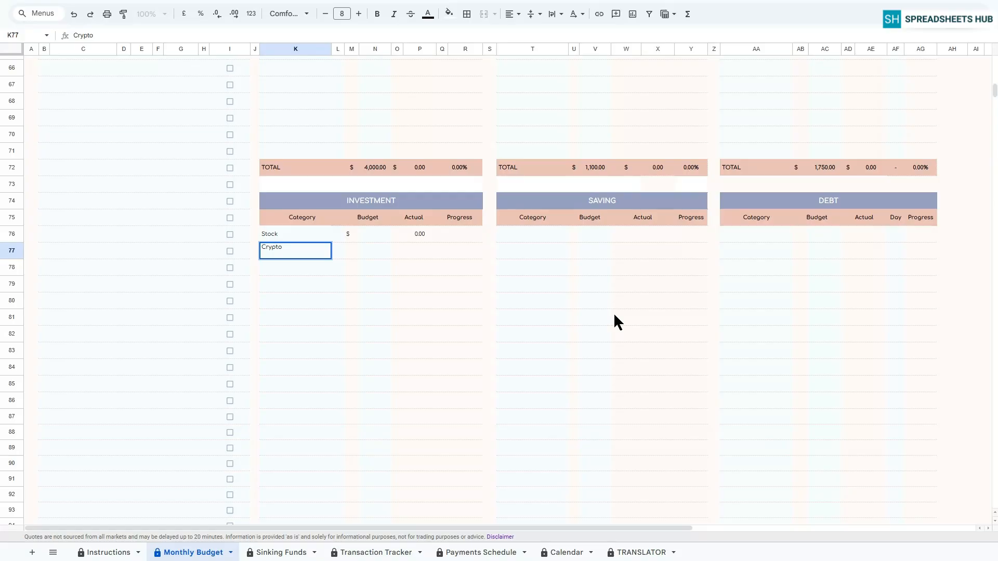
pyautogui.press('Return')
pyautogui.write('Bonds')
pyautogui.press('Return')
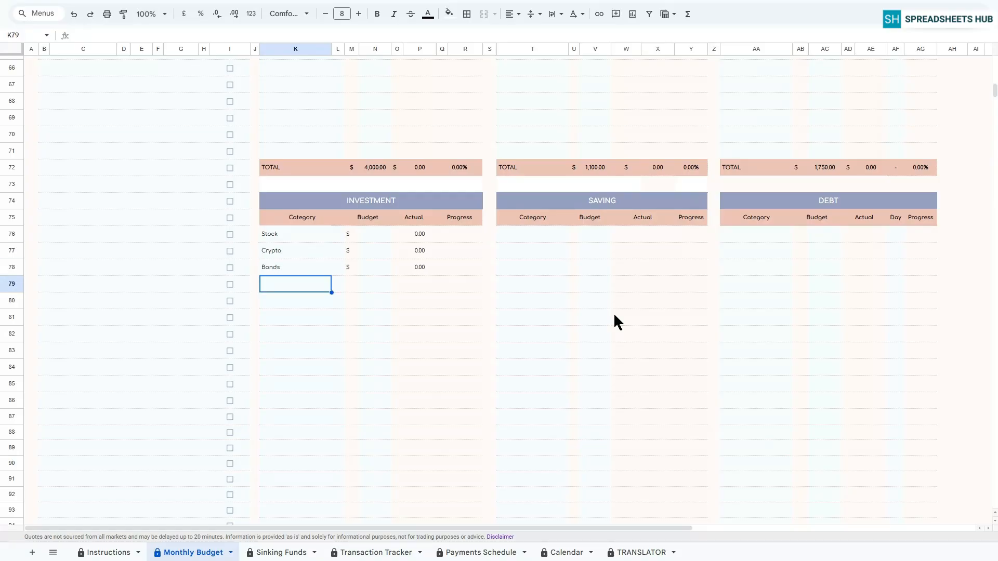
pyautogui.write('Forex')
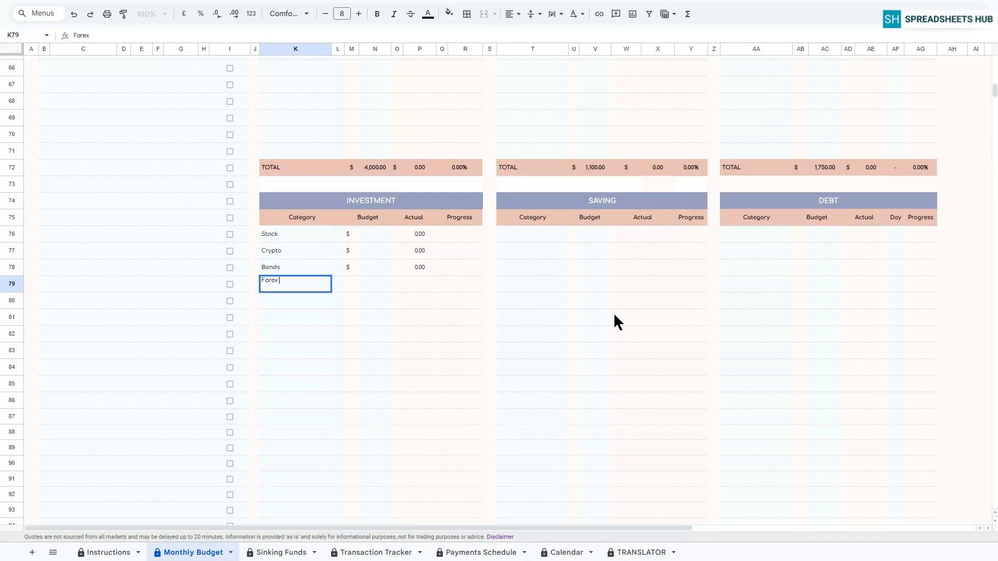
pyautogui.write(' Trading')
pyautogui.press('Return')
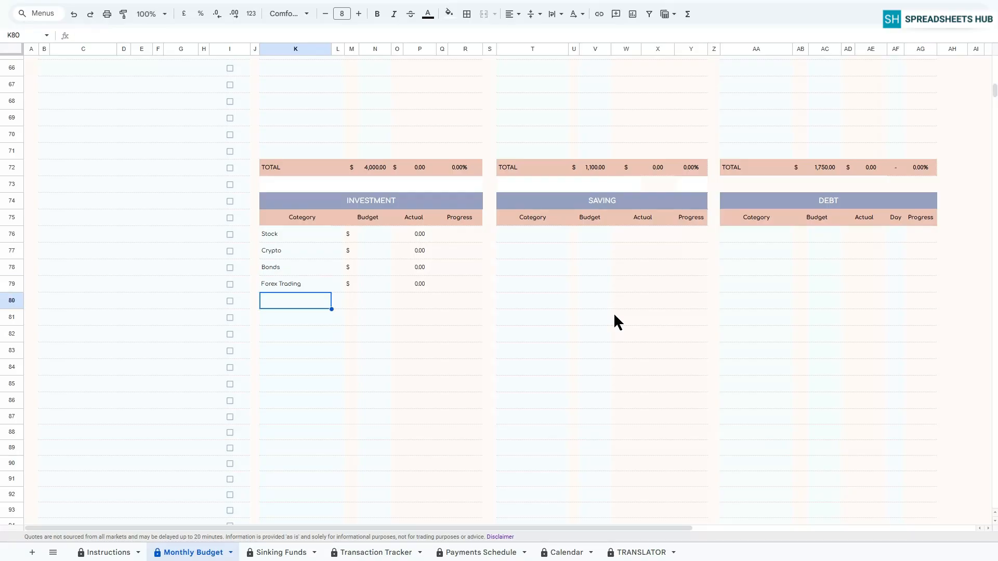
# Enter investment budgets of 500 for Stock, 500 for Crypto, 300 for Bonds and 300 for Forex Trading
pyautogui.click(374, 235)
pyautogui.write('500')
pyautogui.press('Return')
pyautogui.write('500')
pyautogui.press('Return')
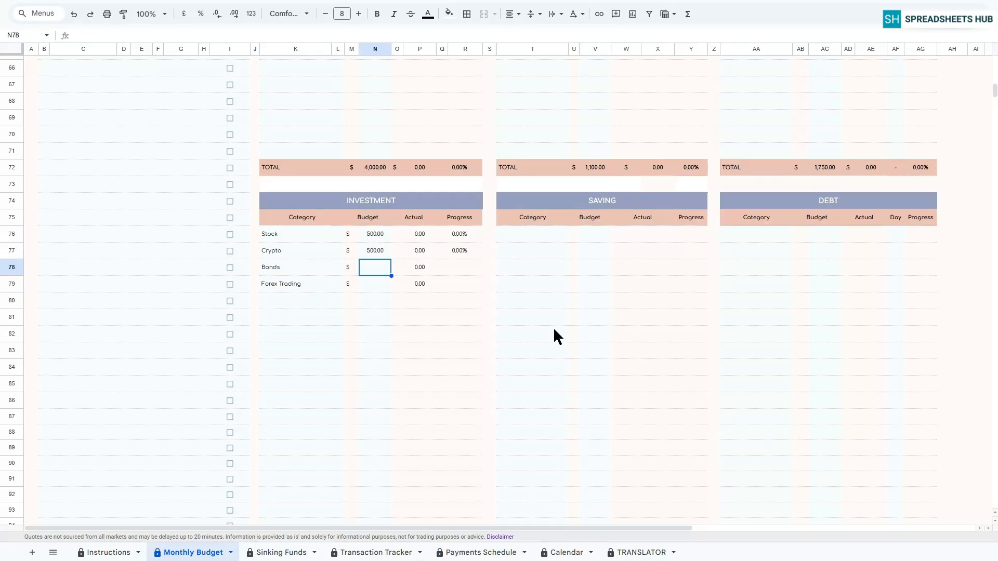
pyautogui.write('300')
pyautogui.press('Return')
pyautogui.write('300')
pyautogui.press('Return')
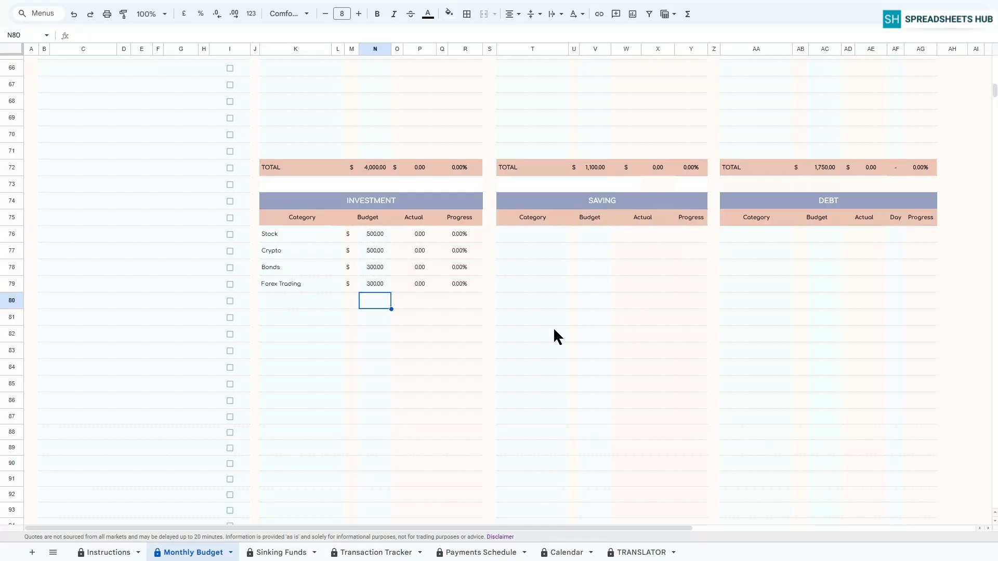
# List Education Fund, Vacation Savings, Emergency Fund and Car Savings as categories in the SAVING table, starting at T76
pyautogui.click(554, 237)
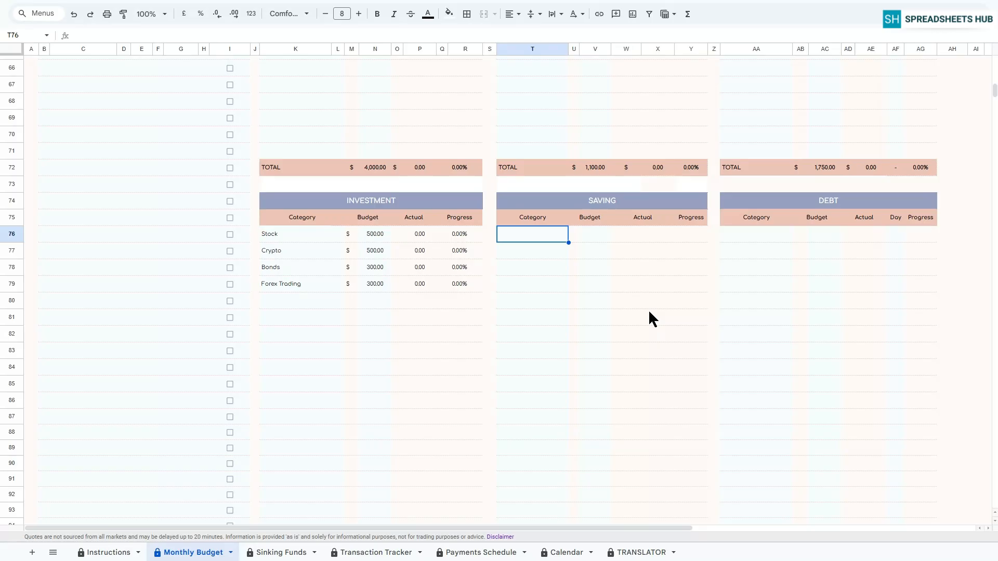
pyautogui.write('Educa')
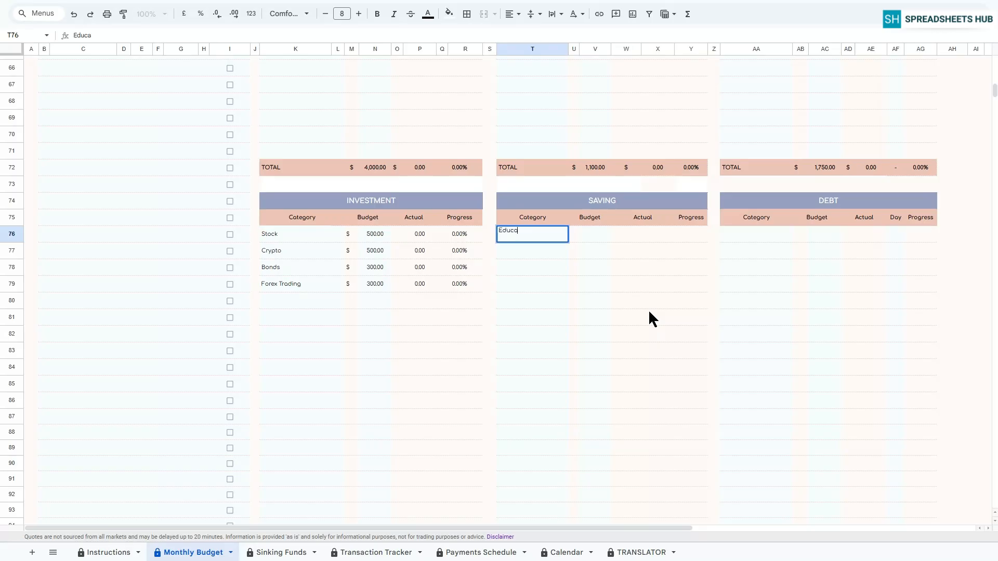
pyautogui.write('tion Fund')
pyautogui.press('Return')
pyautogui.write('Vacati')
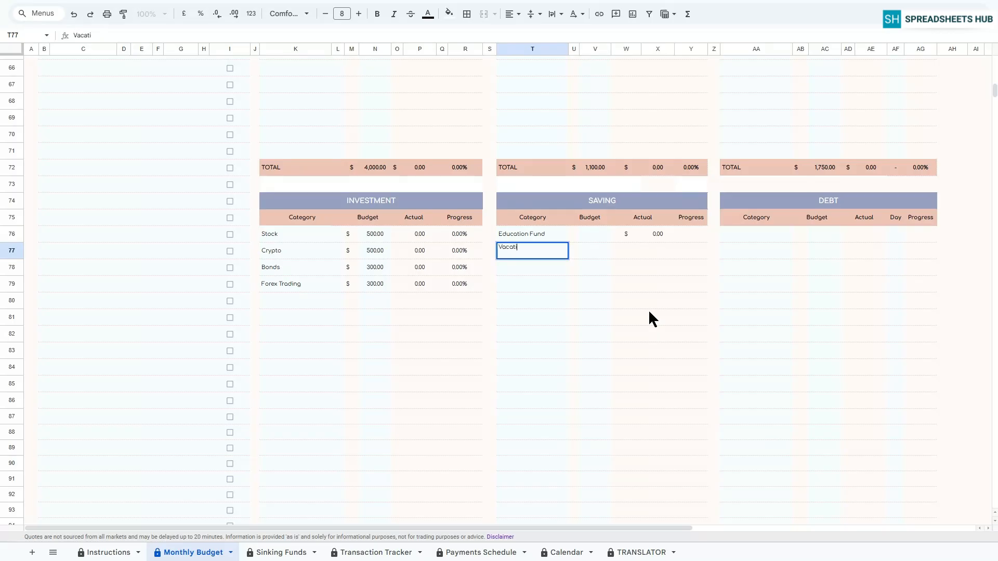
pyautogui.write('on Savings')
pyautogui.press('Return')
pyautogui.write('Emergency')
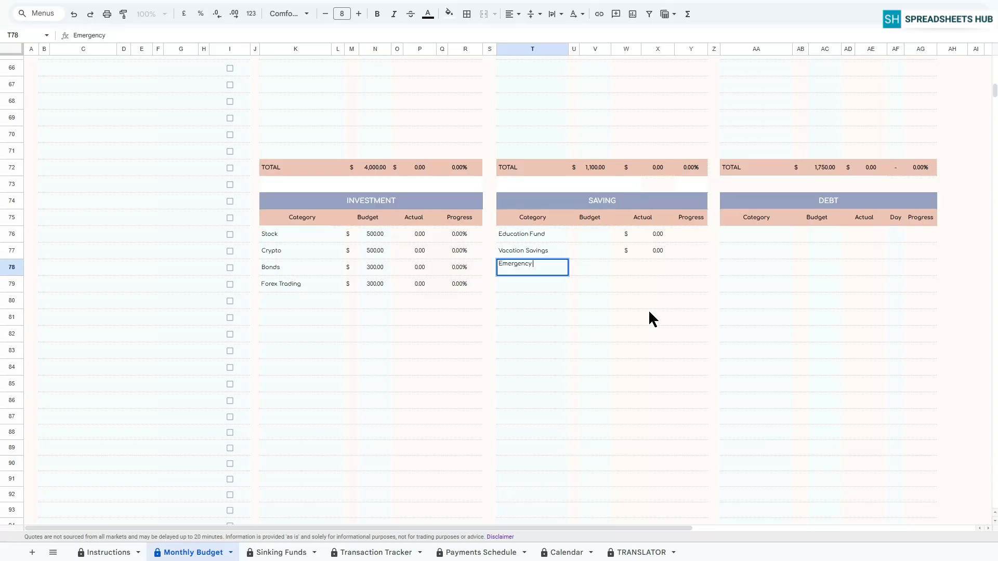
pyautogui.write('Fund')
pyautogui.press('Return')
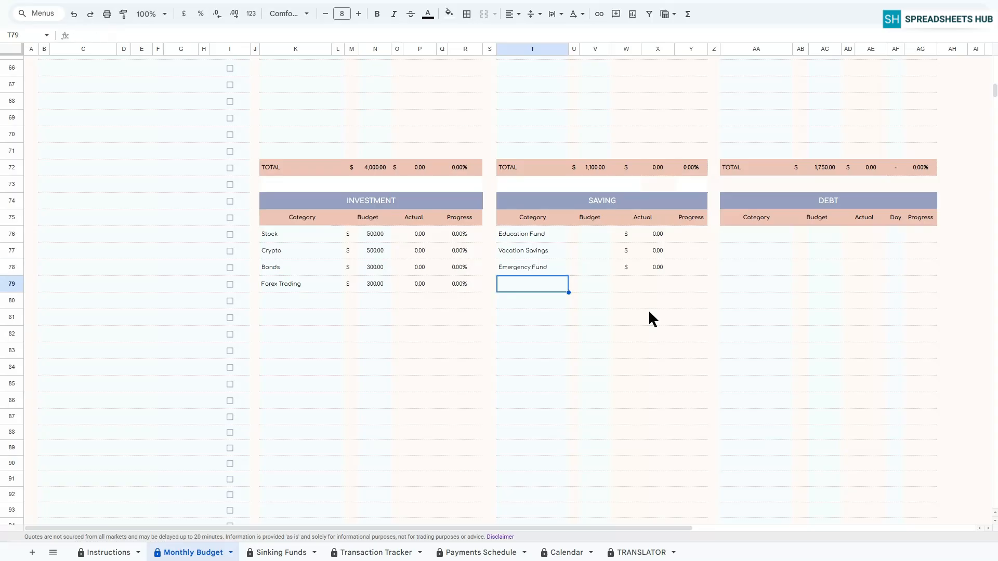
pyautogui.write('Car Saving')
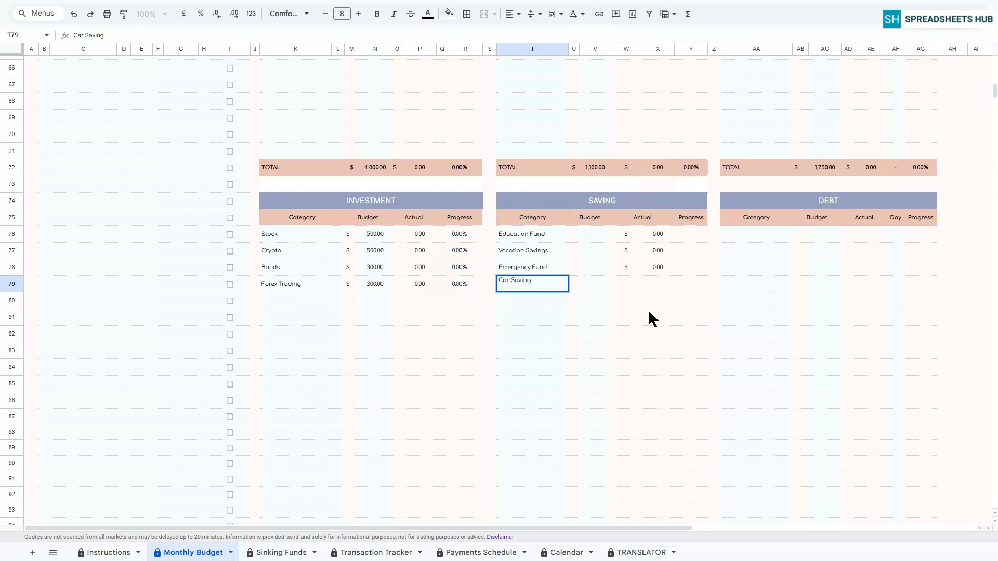
pyautogui.write('s')
pyautogui.press('Return')
# Enter saving budgets of 300 for Education Fund, 300 for Vacation Savings, 400 for Emergency Fund and 300 for Car Savings
pyautogui.click(595, 234)
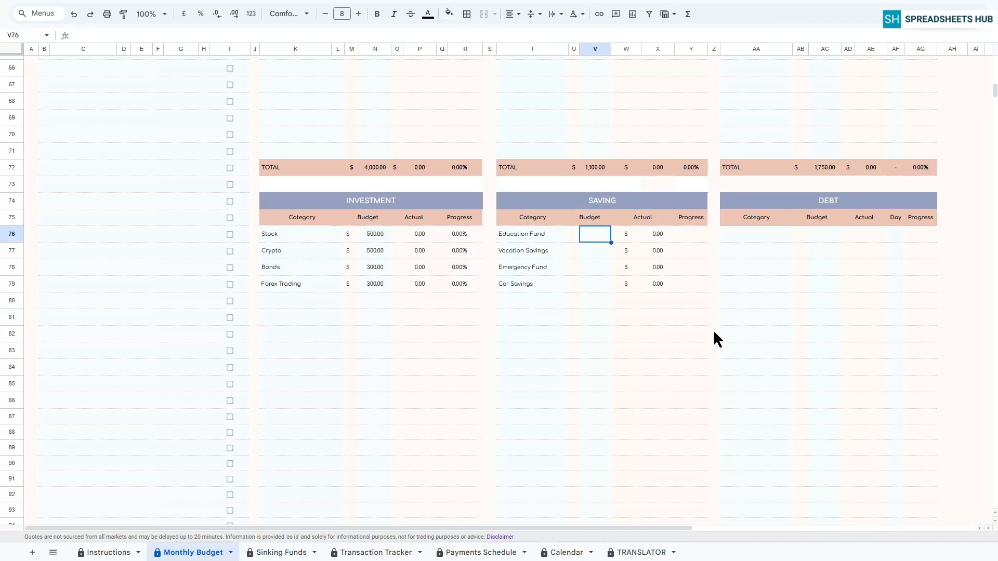
pyautogui.write('300')
pyautogui.press('Return')
pyautogui.write('300')
pyautogui.press('Return')
pyautogui.write('400')
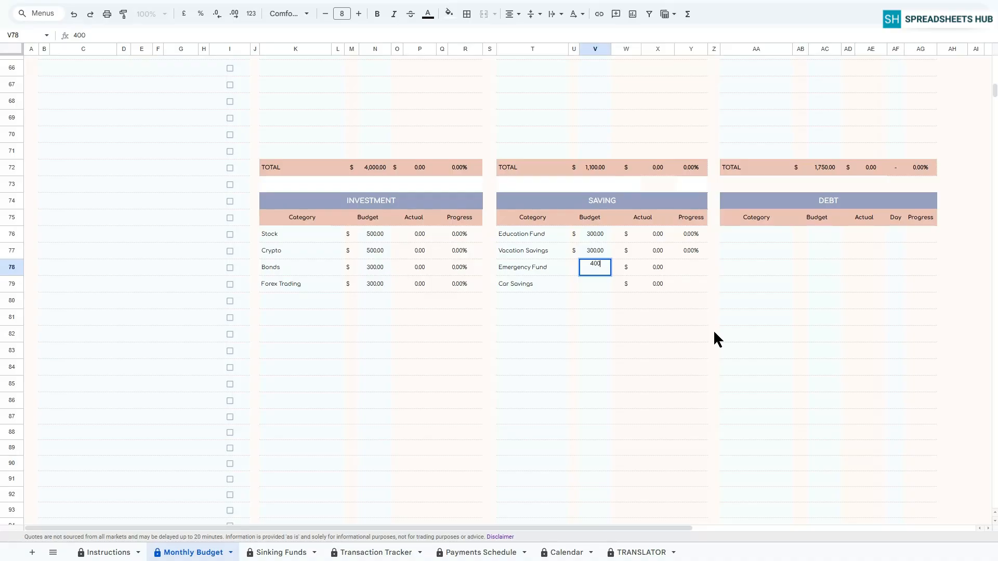
pyautogui.press('Return')
pyautogui.write('300')
pyautogui.press('Return')
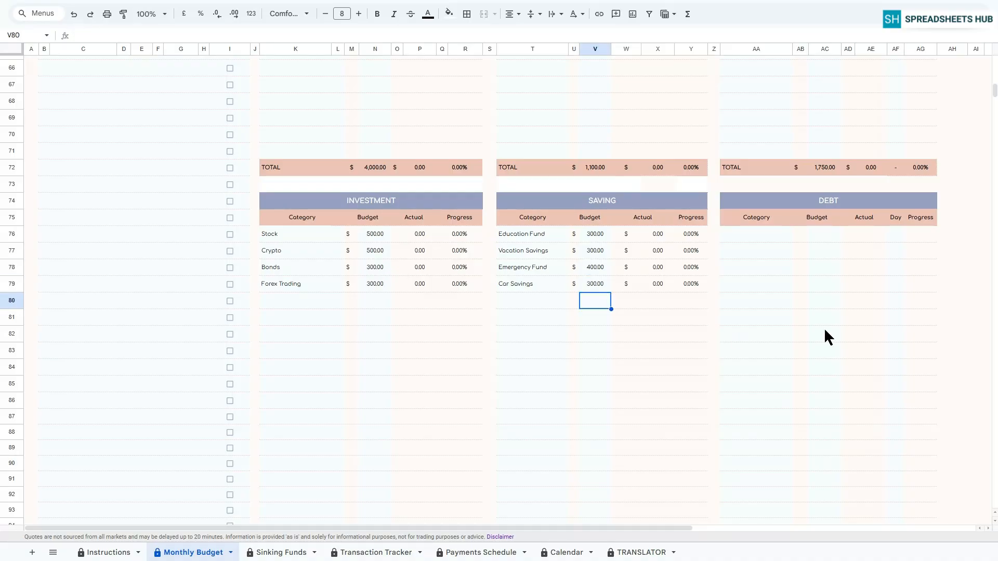
# List Credit Card 1, Credit Card 2, Loan and Car Financing as categories in the DEBT table, starting at AA76
pyautogui.click(769, 239)
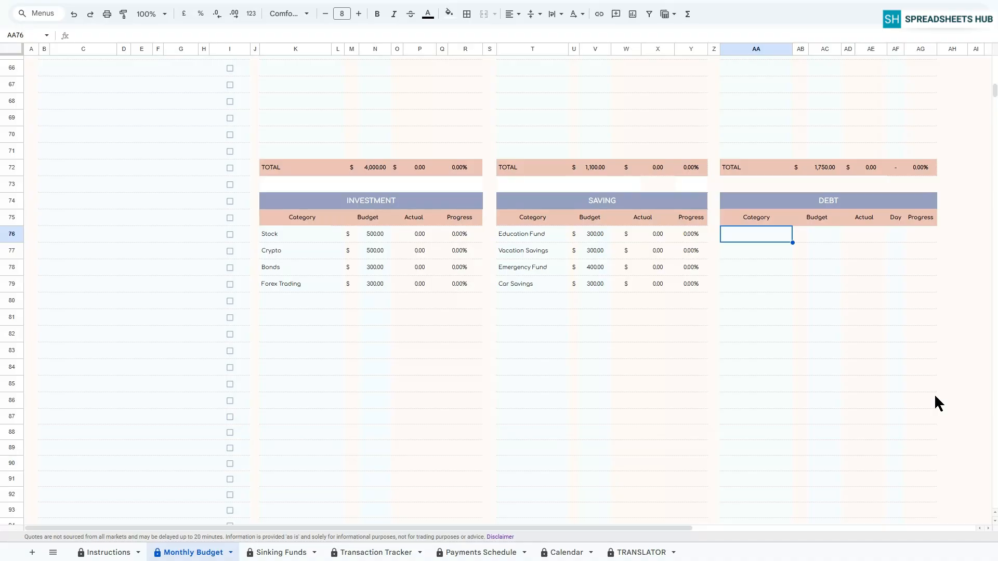
pyautogui.write('Credit C')
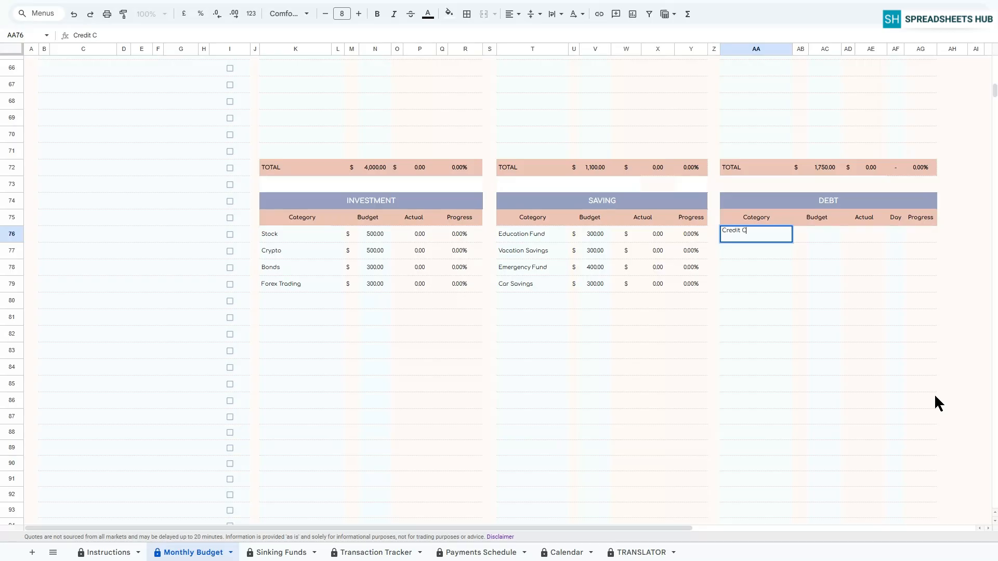
pyautogui.write('ard 1')
pyautogui.press('Return')
pyautogui.write('Cred')
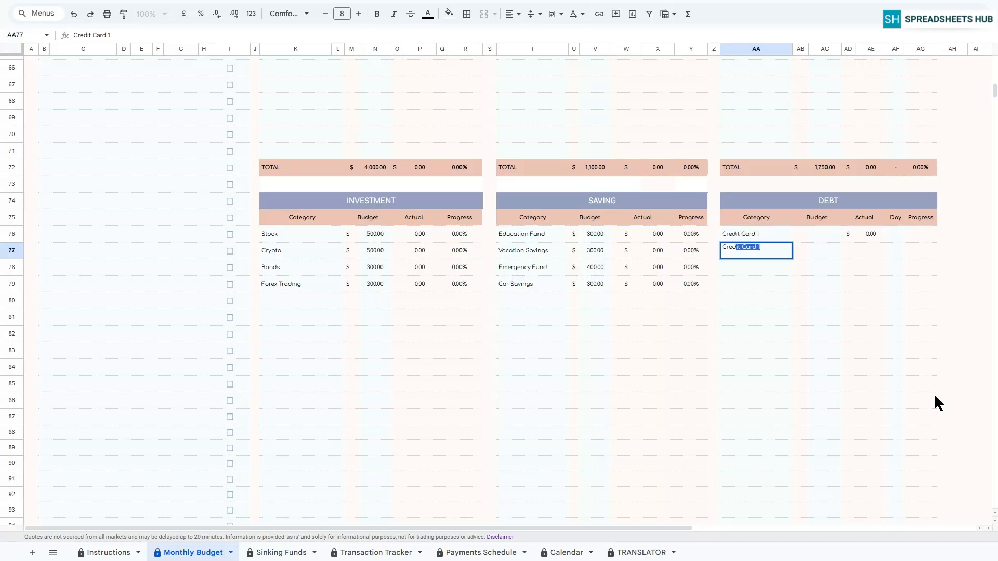
pyautogui.write('it Card 2')
pyautogui.press('Return')
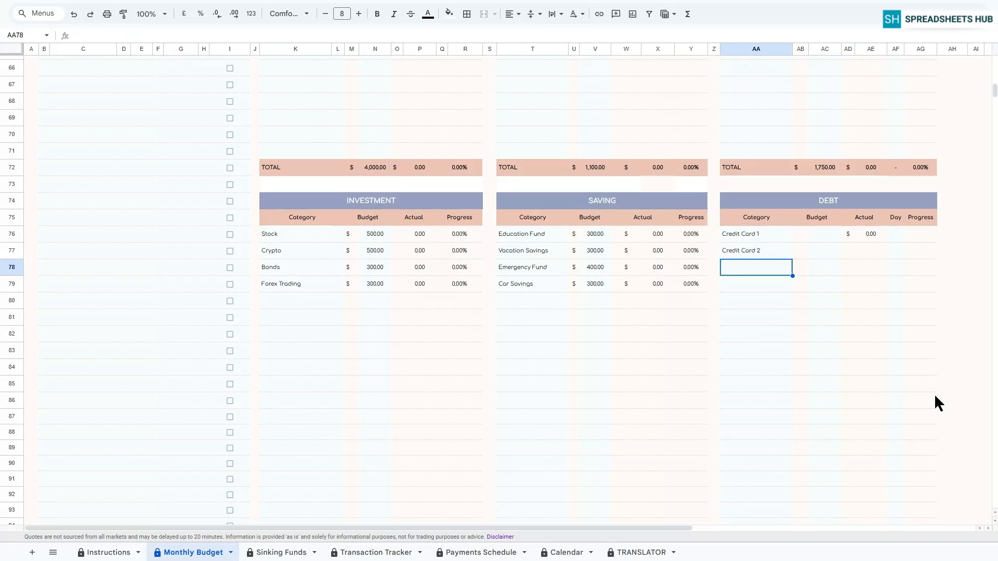
pyautogui.write('Loan')
pyautogui.press('Return')
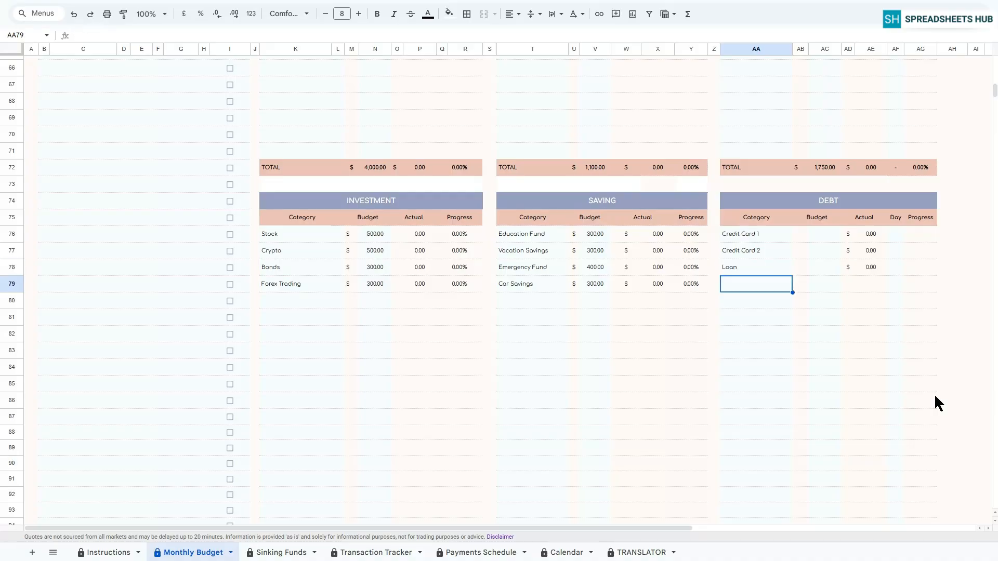
pyautogui.write('Car Finan')
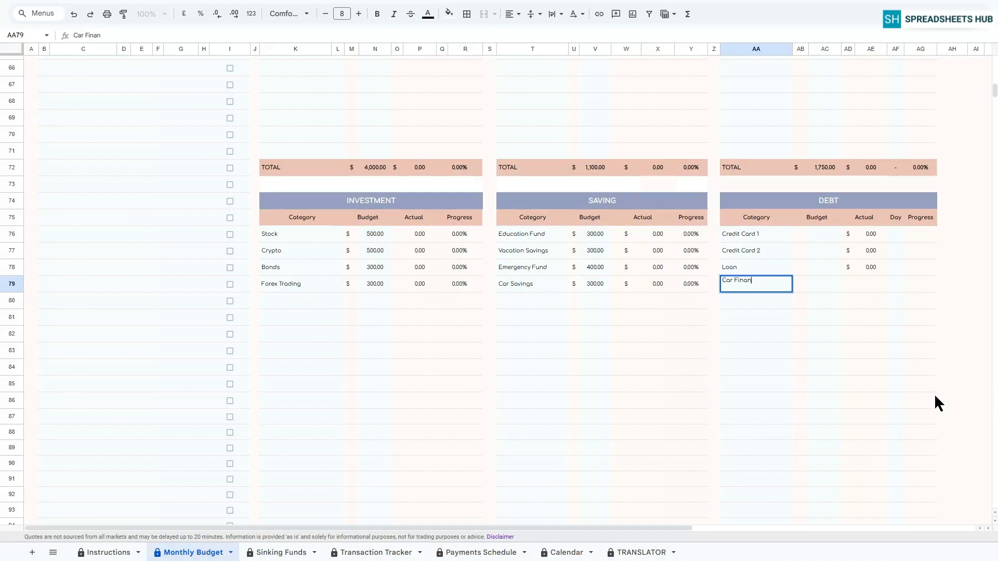
pyautogui.write('cing')
pyautogui.press('Return')
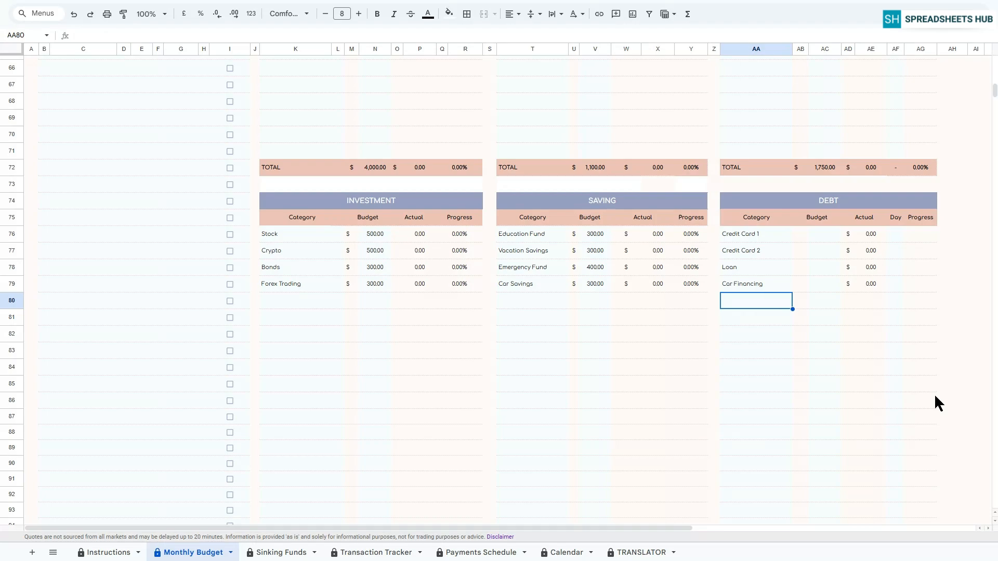
# Enter debt budgets of 400 for Credit Card 1, 350 for Credit Card 2, 300 for Loan and 400 for Car Financing
pyautogui.click(830, 235)
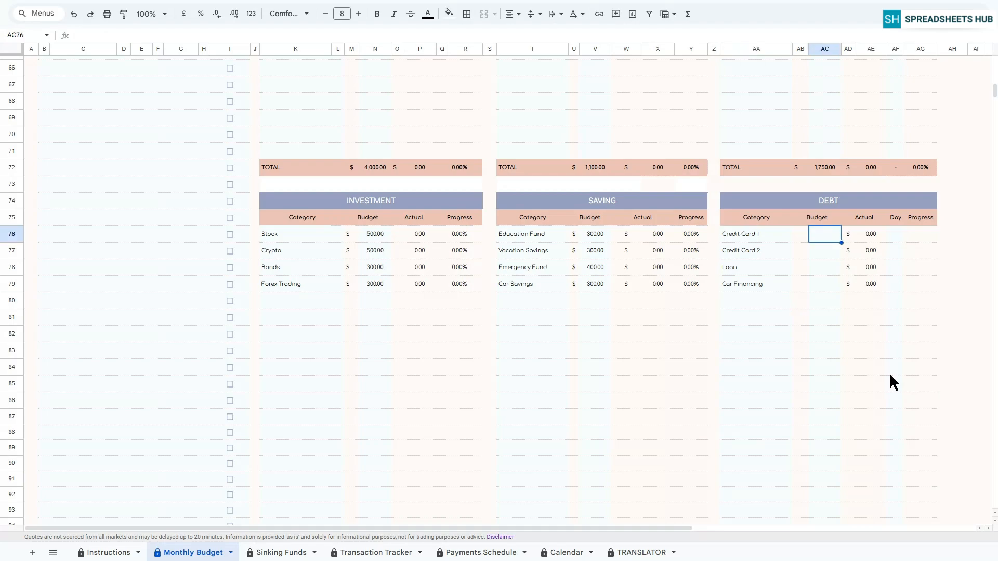
pyautogui.write('400')
pyautogui.press('Return')
pyautogui.write('350')
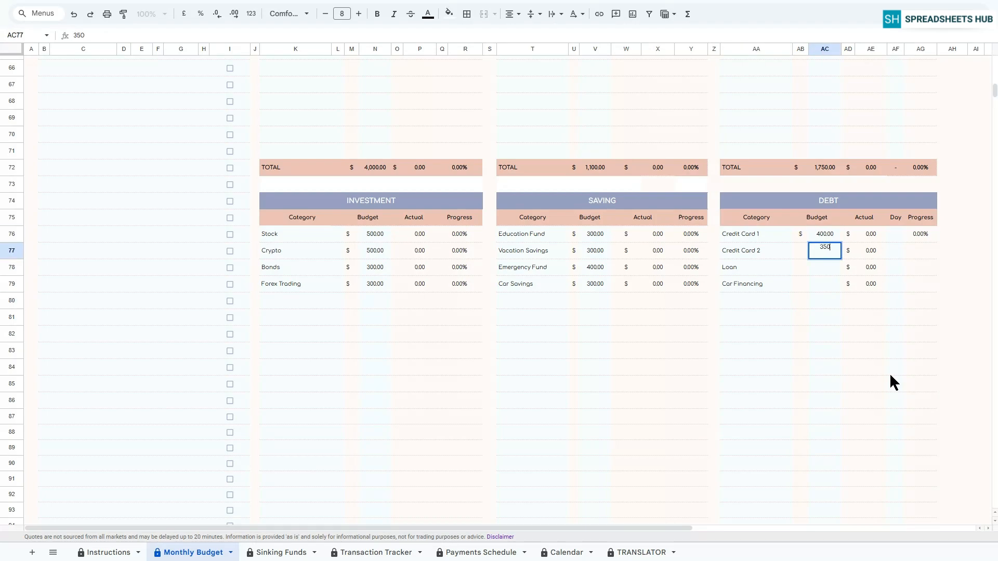
pyautogui.press('Return')
pyautogui.write('300')
pyautogui.press('Return')
pyautogui.write('400')
pyautogui.press('Return')
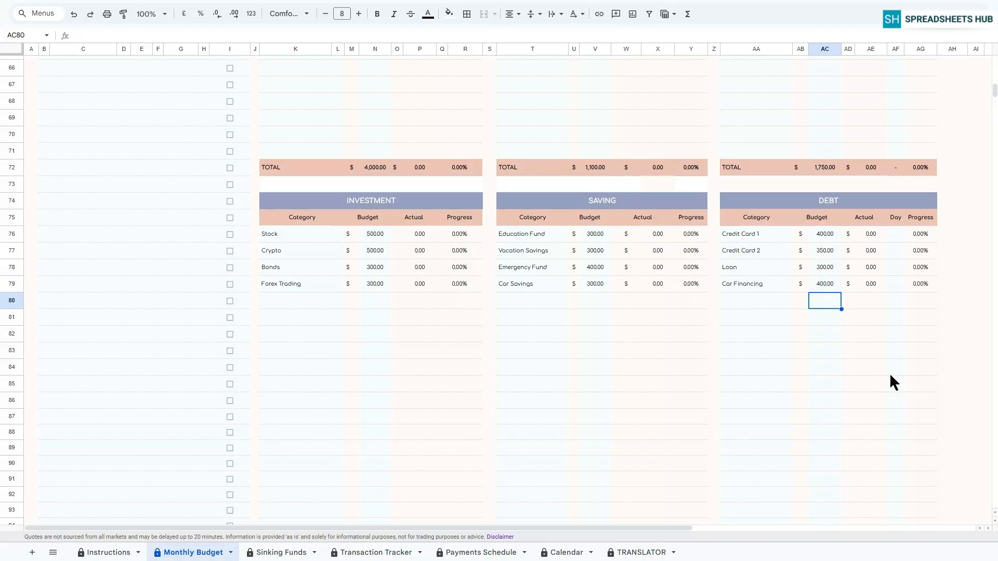
# Enter debt due days of 6 for Credit Card 1, 4 for Credit Card 2, 1 for Loan and 10 for Car Financing
pyautogui.click(897, 241)
pyautogui.write('6')
pyautogui.press('Return')
pyautogui.write('4')
pyautogui.press('Return')
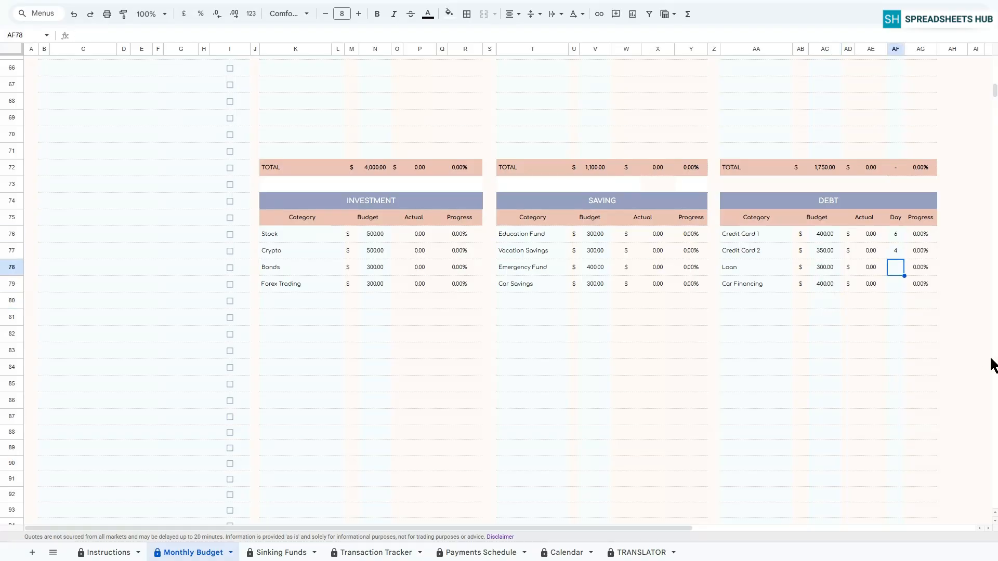
pyautogui.write('1')
pyautogui.press('Return')
pyautogui.write('10')
pyautogui.press('Return')
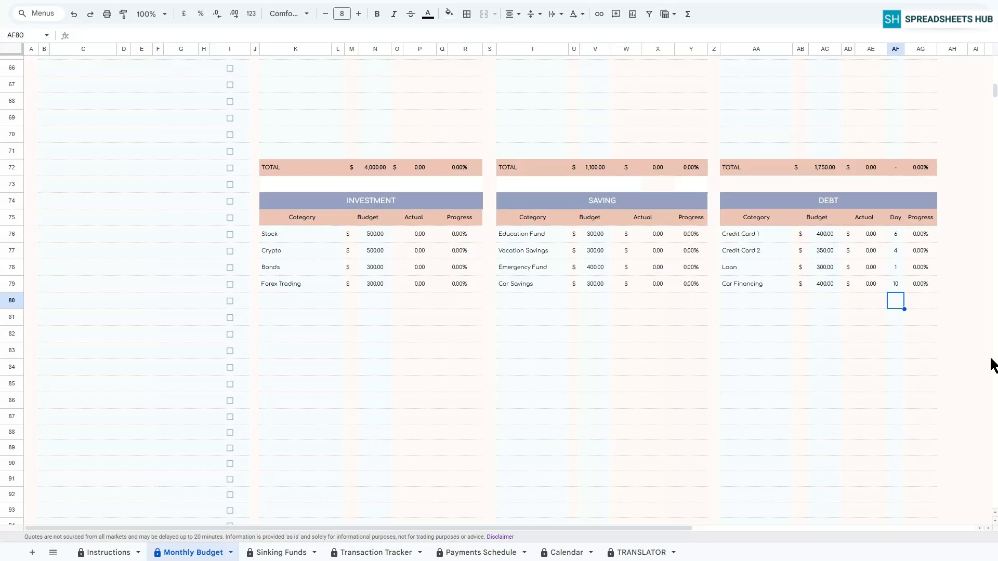
# Examine the Actual and Progress columns of the INCOME table at the start of the Monthly Budget sheet
pyautogui.scroll(20, 992, 360)
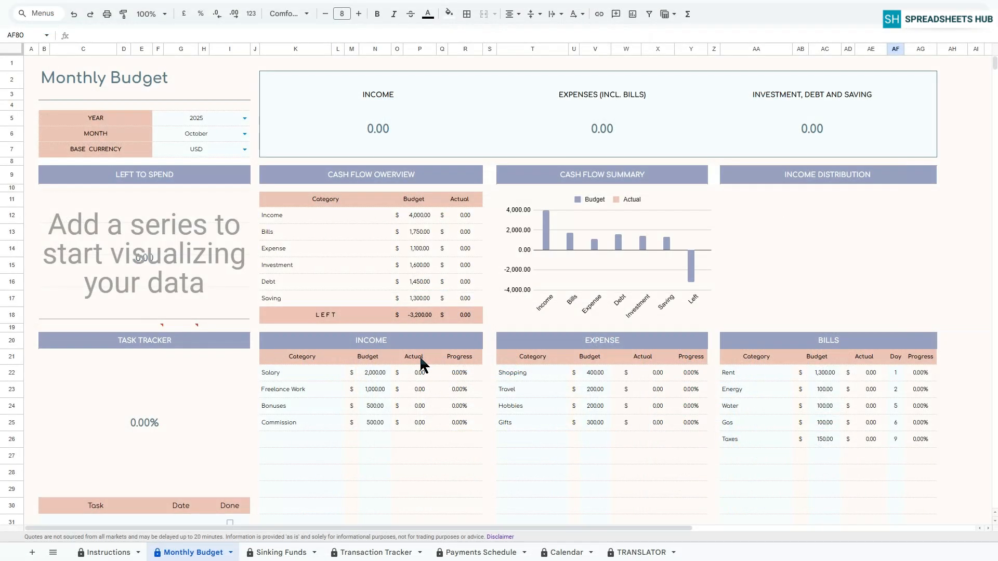
pyautogui.click(419, 355)
pyautogui.click(443, 358)
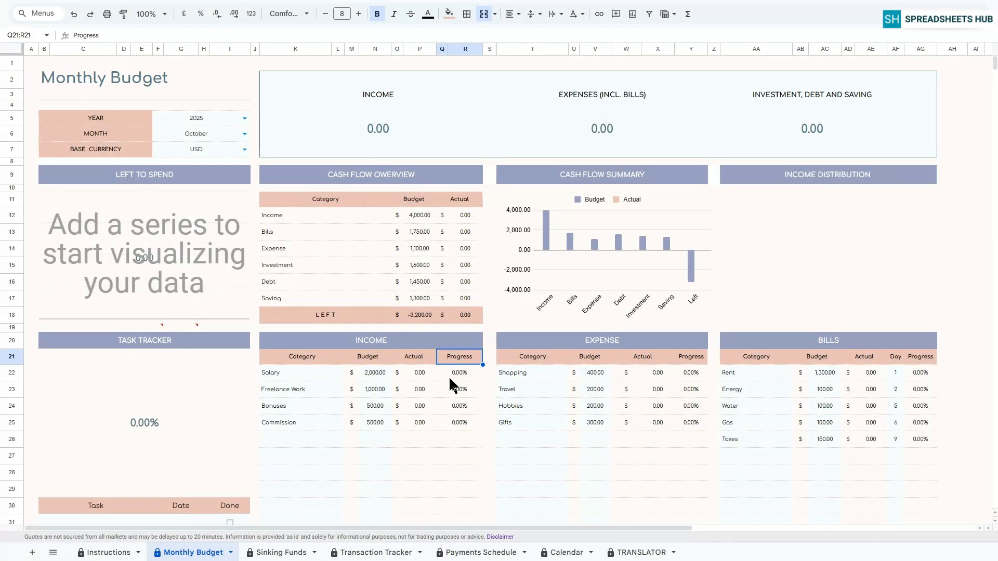
pyautogui.click(396, 371)
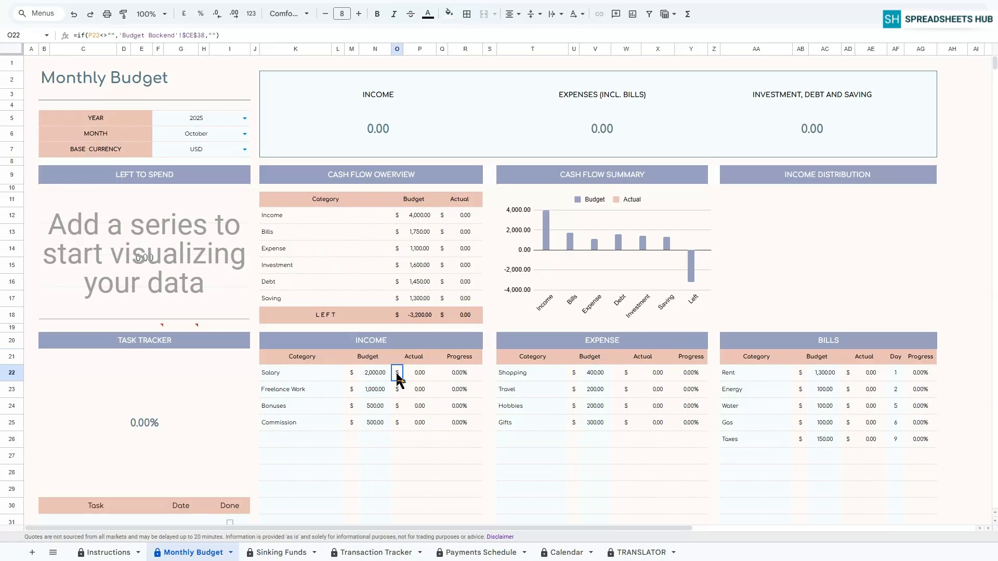
pyautogui.click(408, 358)
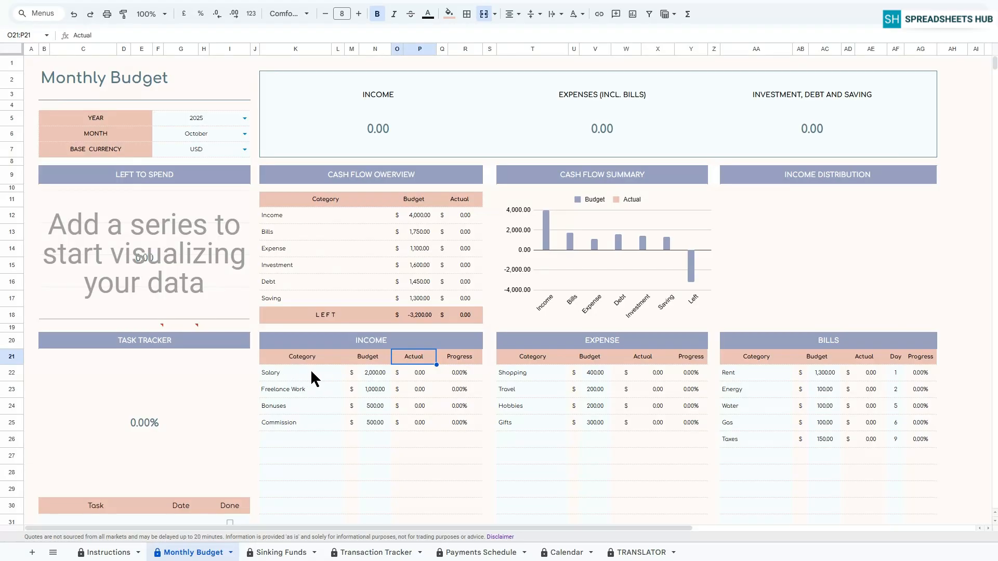
# Change the IFERROR fallback in the Salary row's Progress formula to 0, giving =iferror(if(K22<>"",P22/N22,""),0)
pyautogui.click(458, 374)
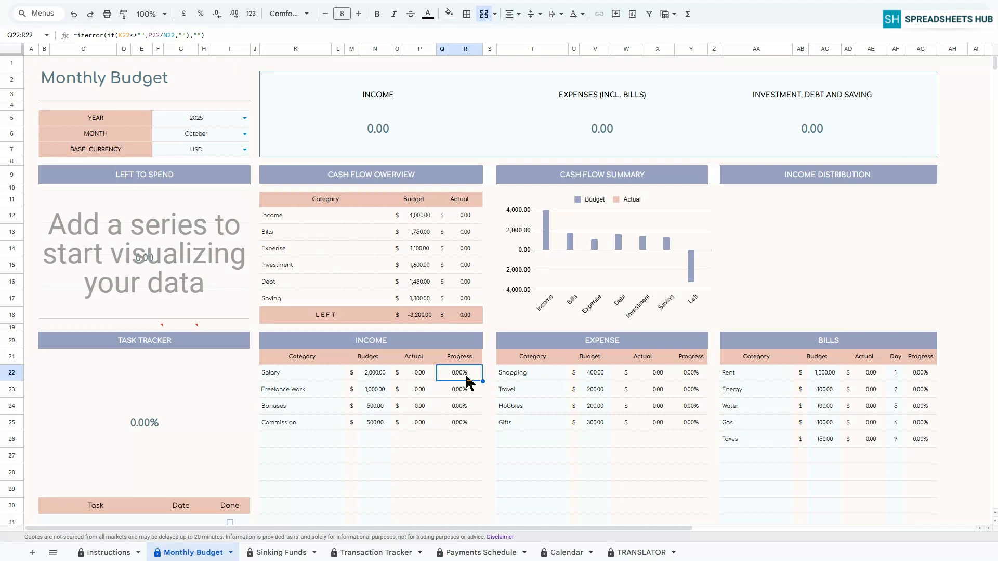
pyautogui.moveTo(194, 34); pyautogui.dragTo(201, 35)
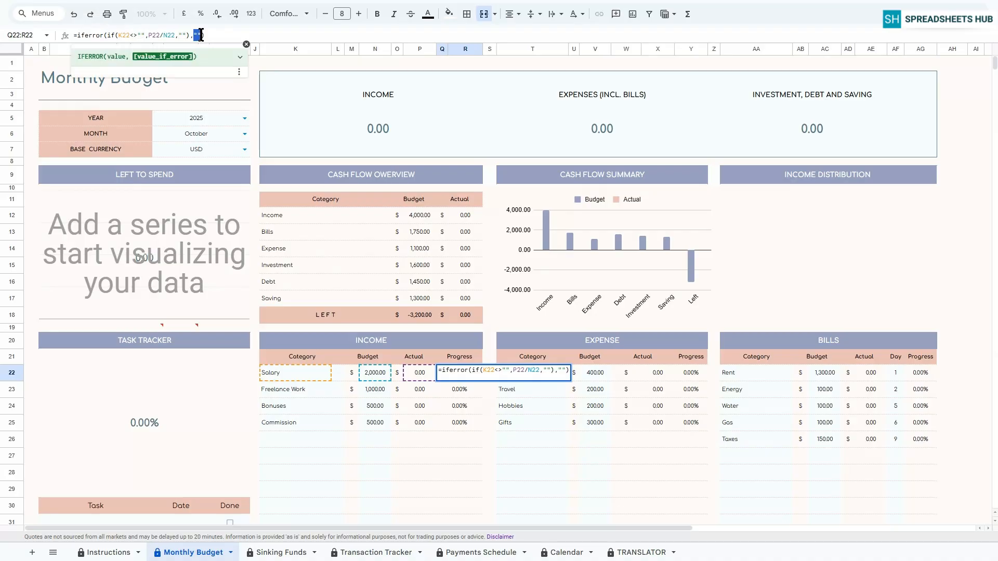
pyautogui.press('Return')
pyautogui.click(608, 333)
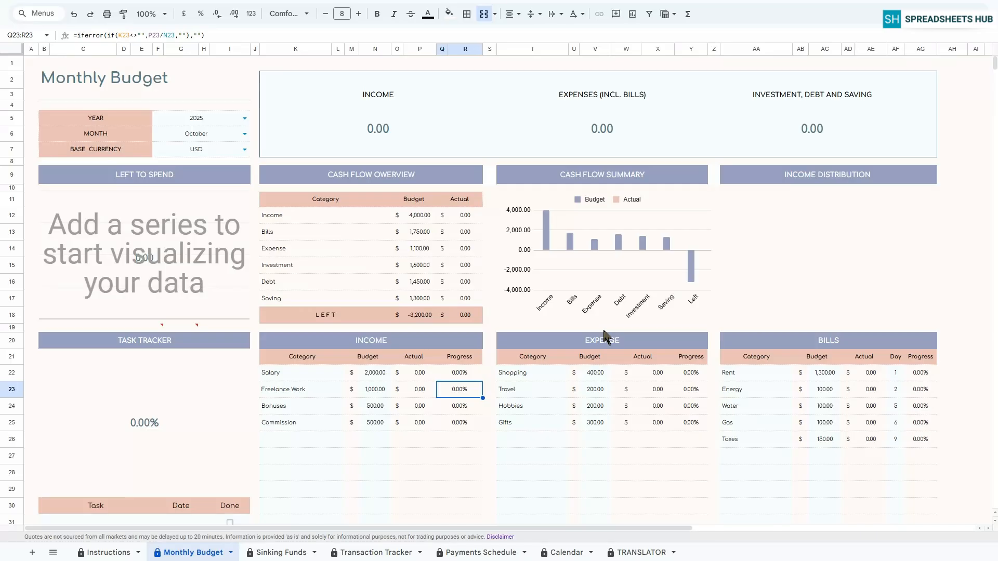
pyautogui.click(472, 373)
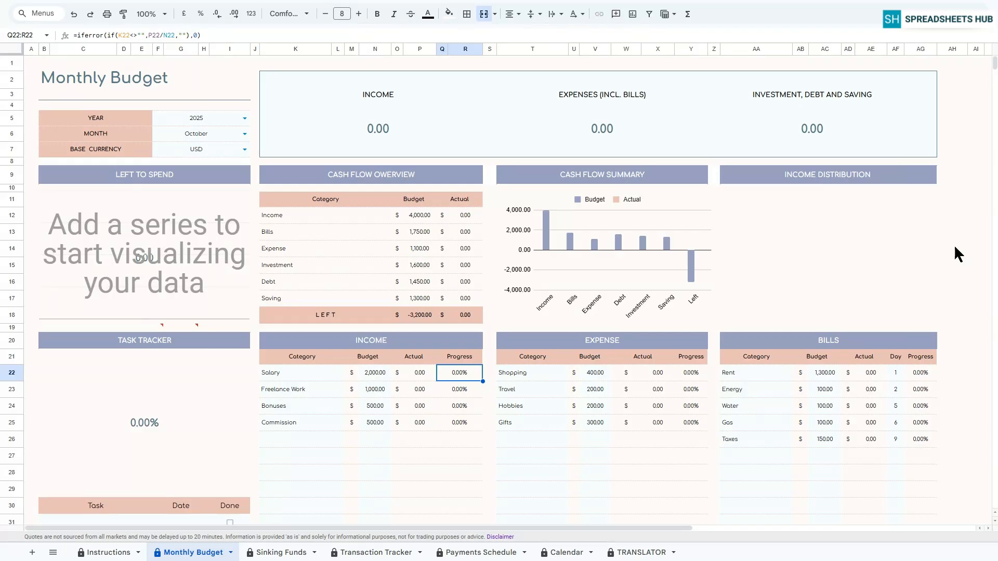
# List the tasks Pay utility bills, Buy gloceries, Meet friends and Pay phone bill in the TASK TRACKER, starting at row 31
pyautogui.scroll(-4, 954, 248)
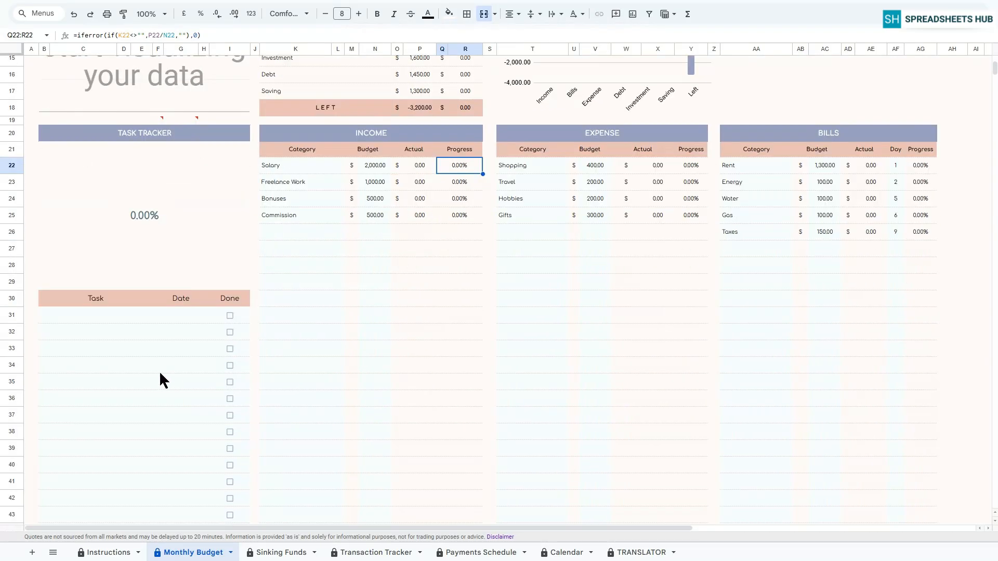
pyautogui.click(85, 316)
pyautogui.write('Pay utili')
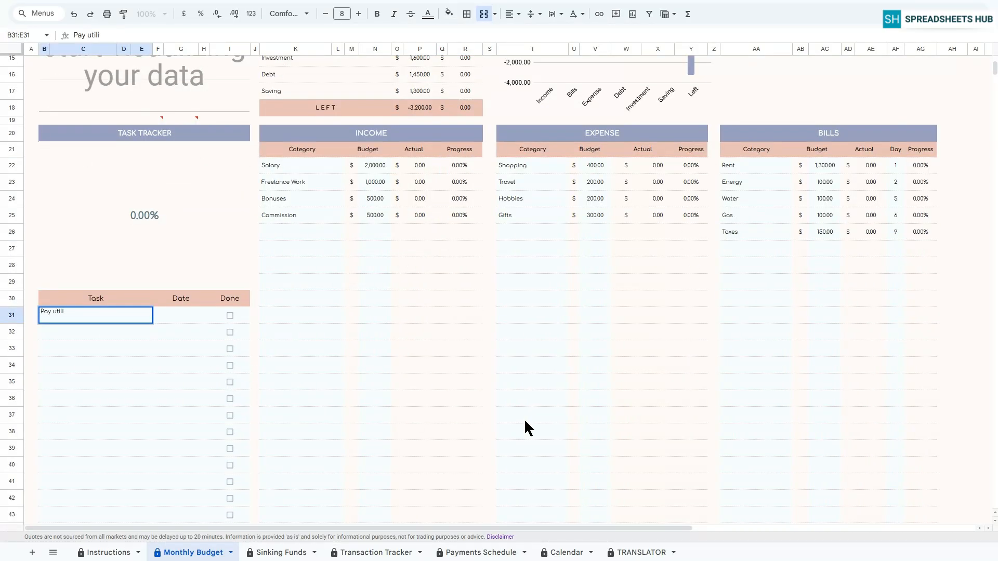
pyautogui.write('ty bills')
pyautogui.press('Return')
pyautogui.write('Buy gloceries')
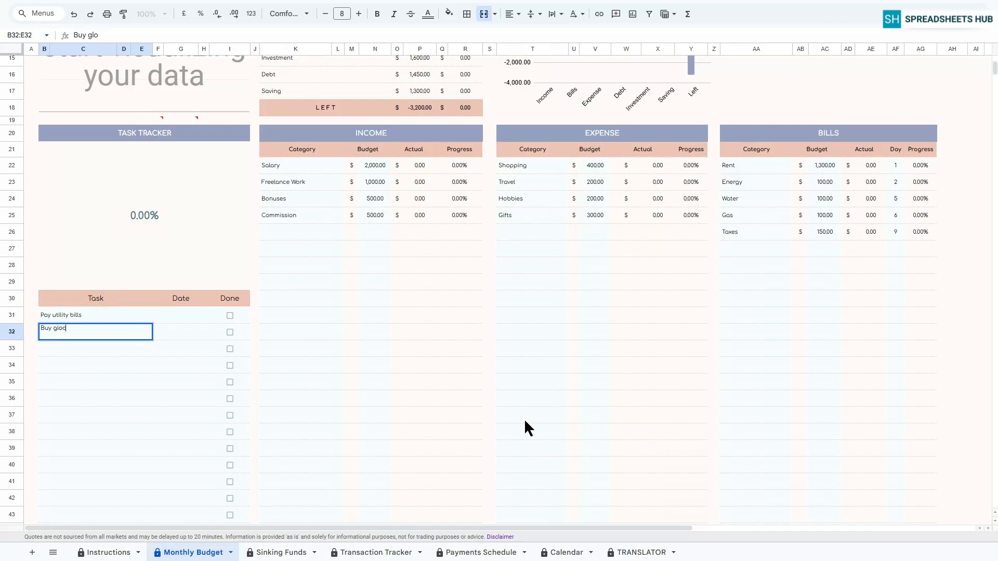
pyautogui.press('Return')
pyautogui.write('Meet fr')
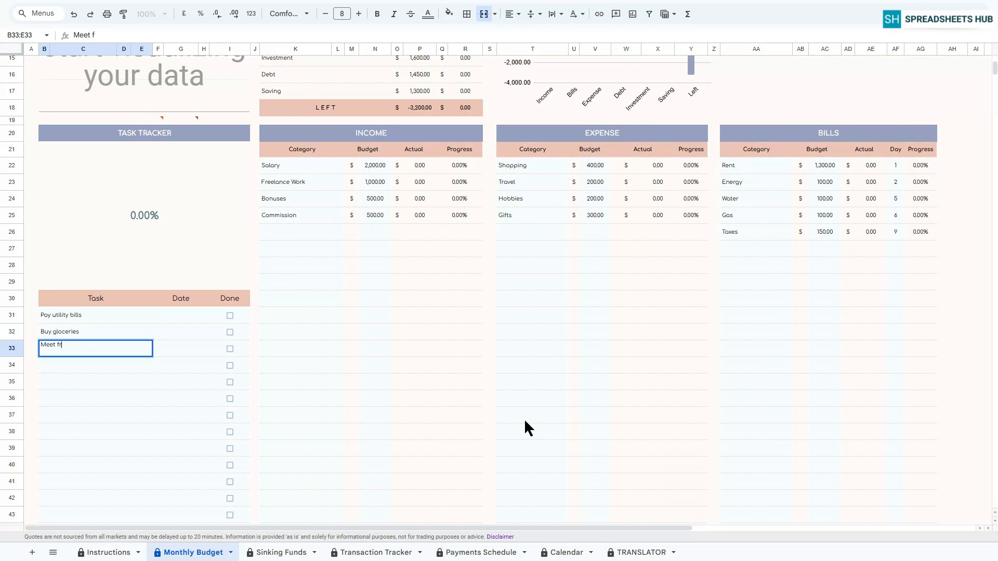
pyautogui.write('iends')
pyautogui.press('Return')
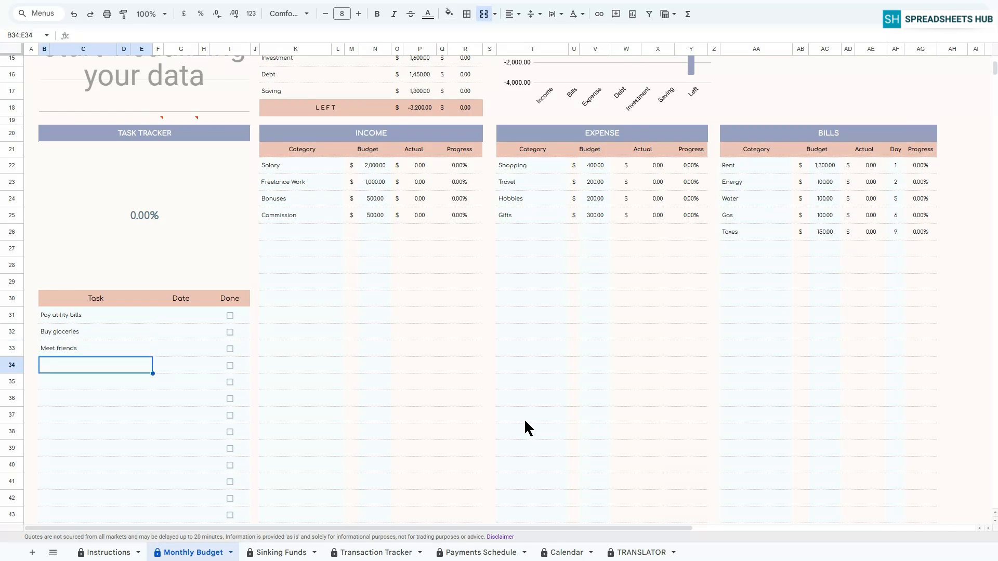
pyautogui.write('Pay phone bill')
pyautogui.press('Return')
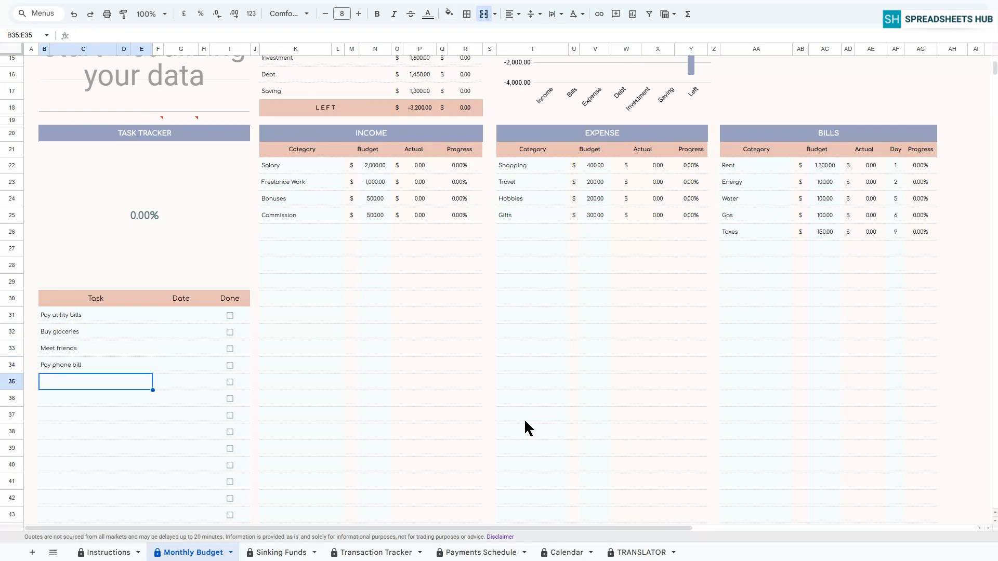
# Set the task dates to 2 Oct 2025, 7 Oct 2025, 13 Oct 2025 and 15 Oct 2025 for rows 31 to 34
pyautogui.click(161, 322)
pyautogui.doubleClick(160, 321)
pyautogui.click(196, 368)
pyautogui.doubleClick(172, 329)
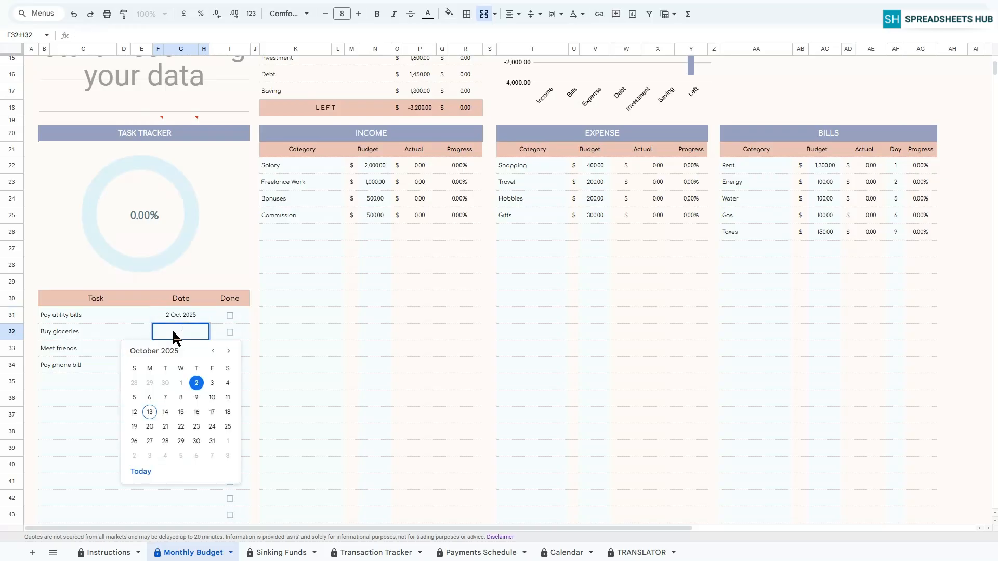
pyautogui.click(166, 397)
pyautogui.doubleClick(171, 350)
pyautogui.click(150, 429)
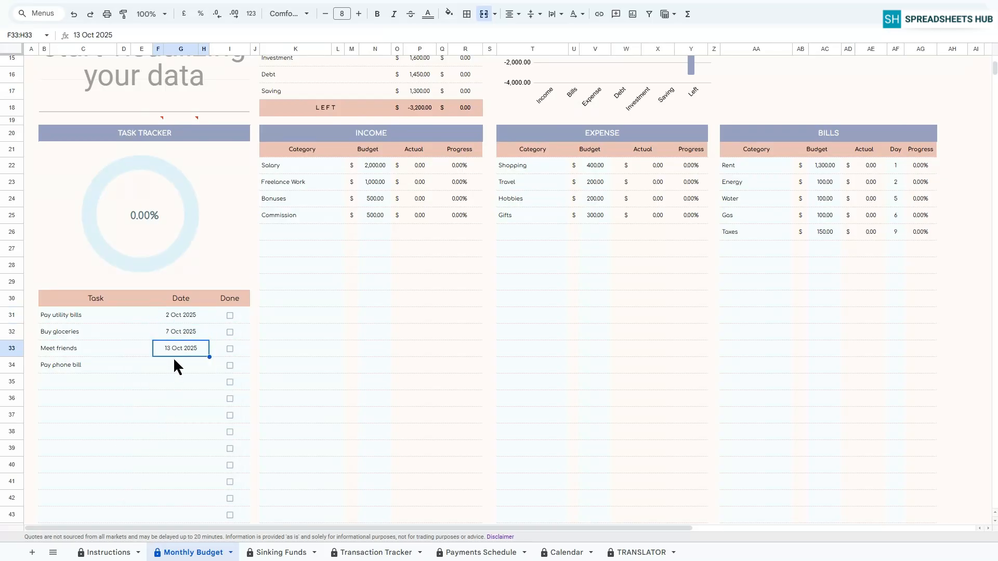
pyautogui.doubleClick(174, 362)
pyautogui.click(185, 449)
# Mark the Pay utility bills and Buy gloceries tasks as done in the TASK TRACKER
pyautogui.click(230, 315)
pyautogui.click(230, 333)
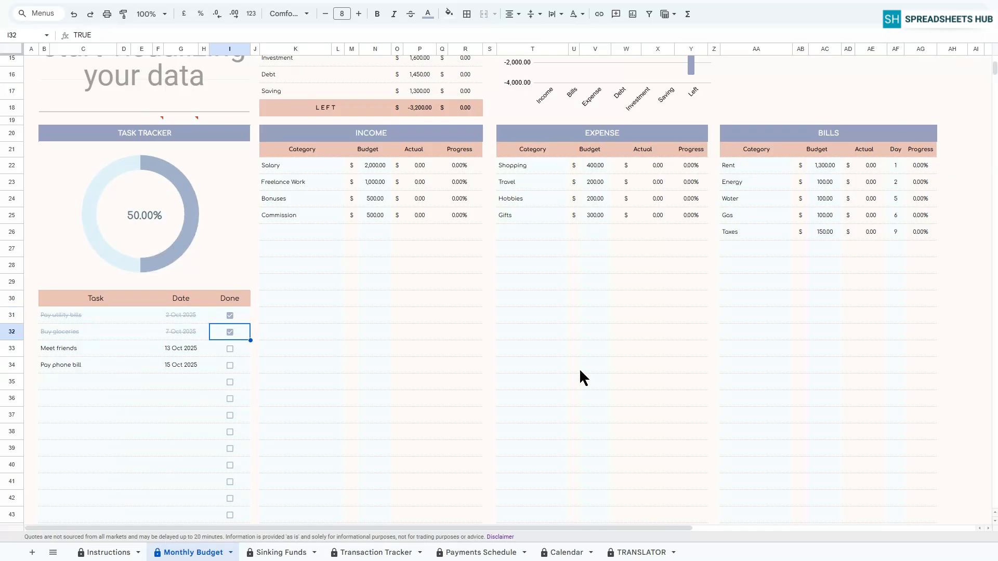
pyautogui.scroll(1, 581, 371)
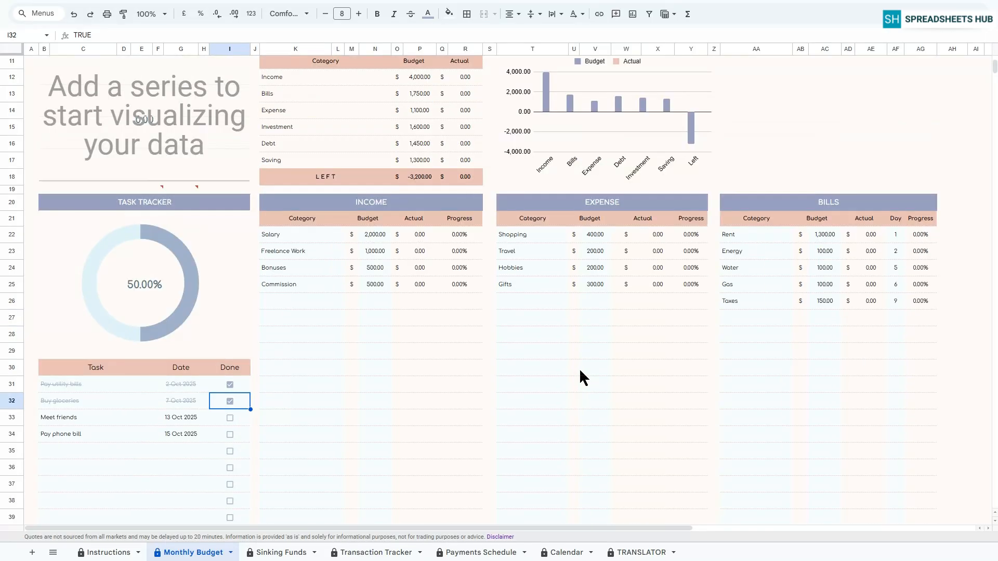
pyautogui.scroll(-1, 582, 374)
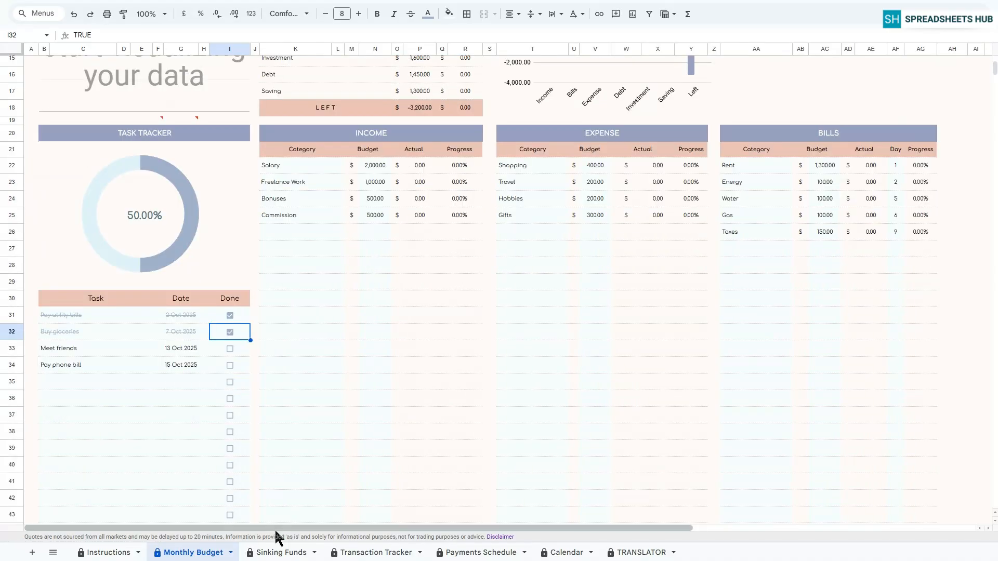
# In the Sinking Funds sheet's table at row 76, add a Vacation fund with goal amount 2000 and starting amount 100
pyautogui.click(274, 555)
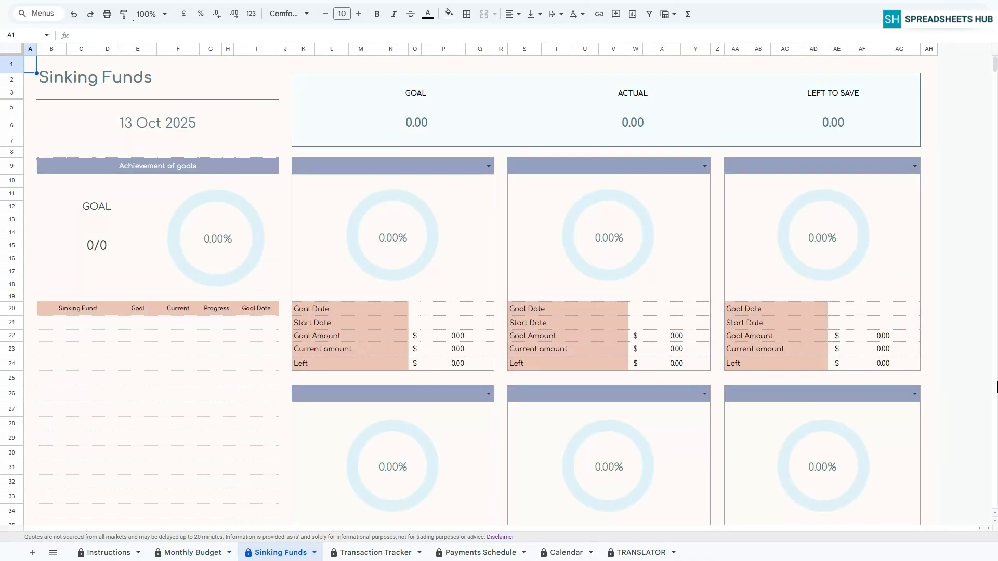
pyautogui.scroll(-2, 968, 383)
pyautogui.scroll(-9, 967, 378)
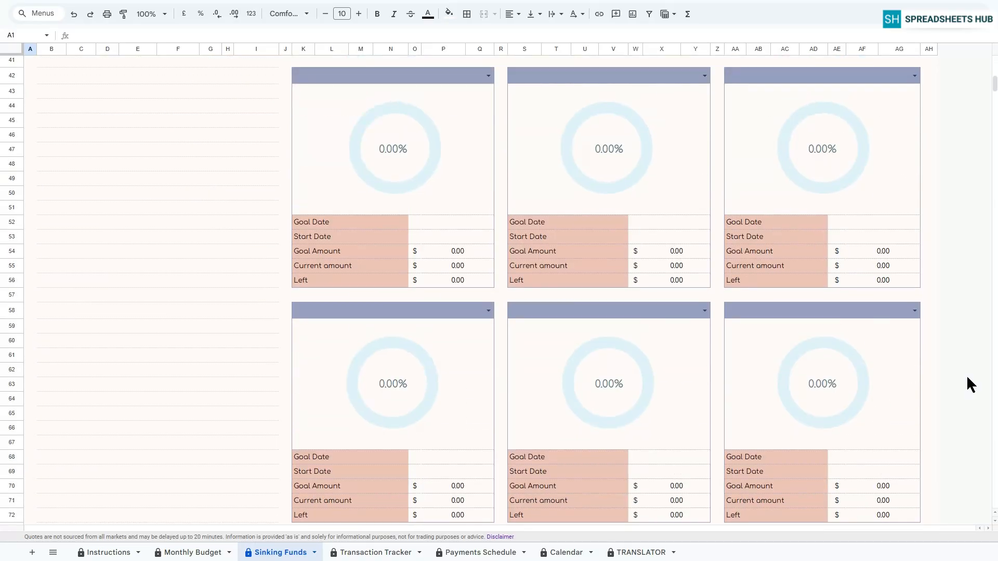
pyautogui.click(528, 284)
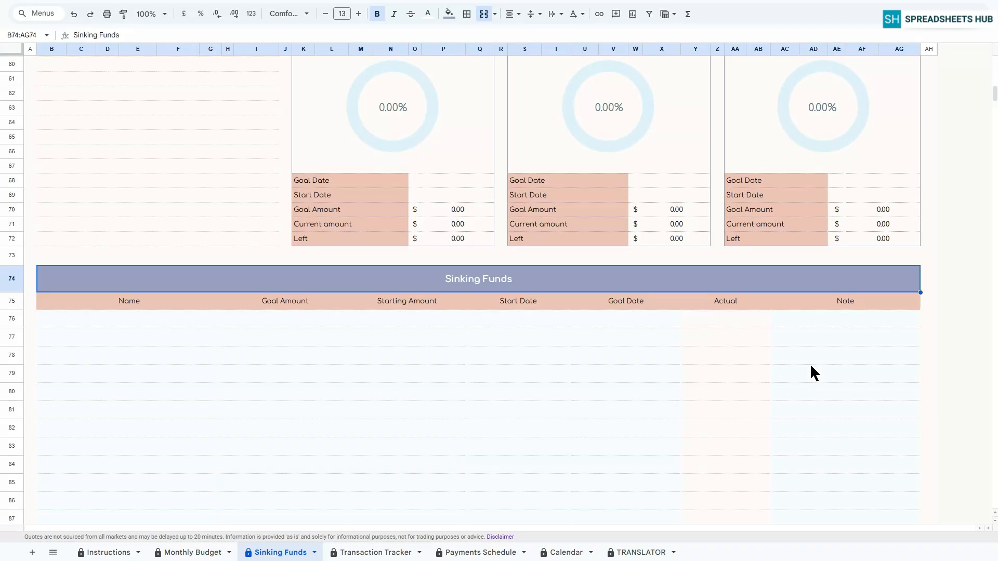
pyautogui.click(144, 319)
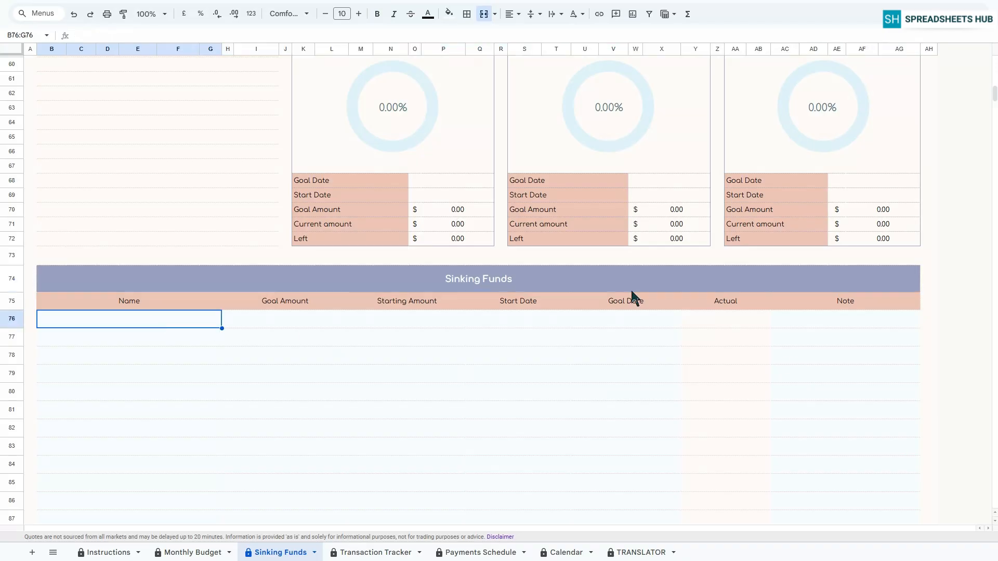
pyautogui.write('Vacation')
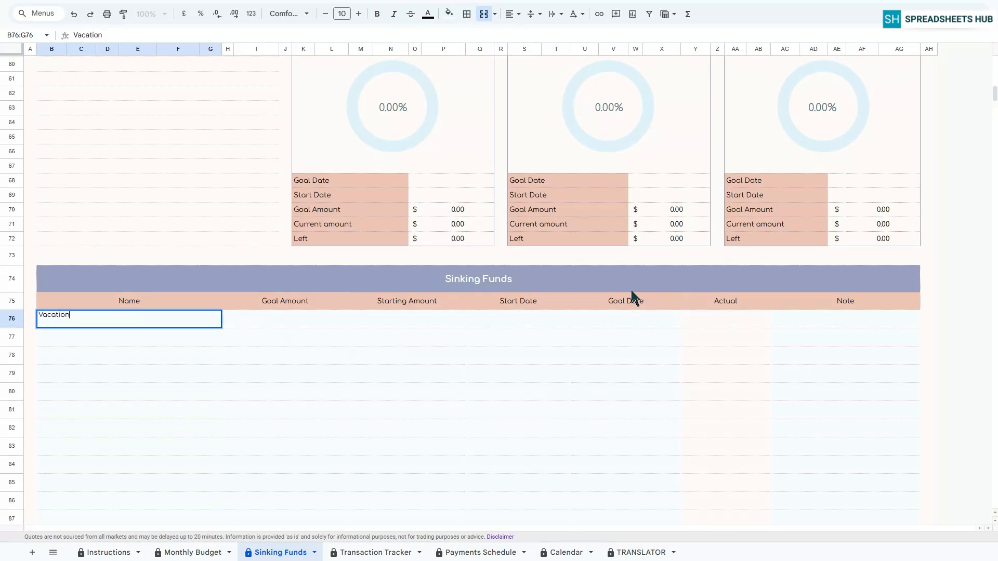
pyautogui.press('Tab')
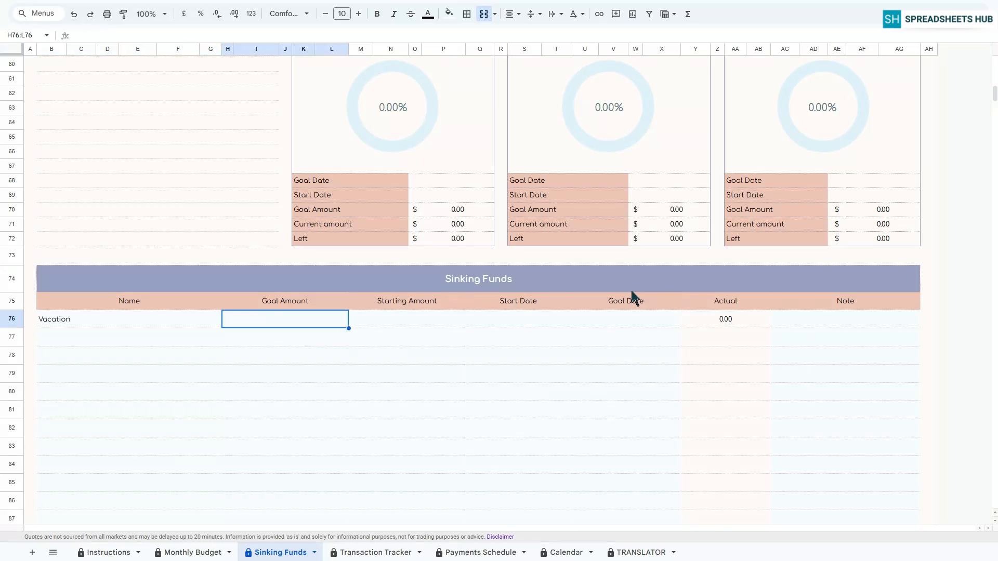
pyautogui.write('2000')
pyautogui.press('Tab')
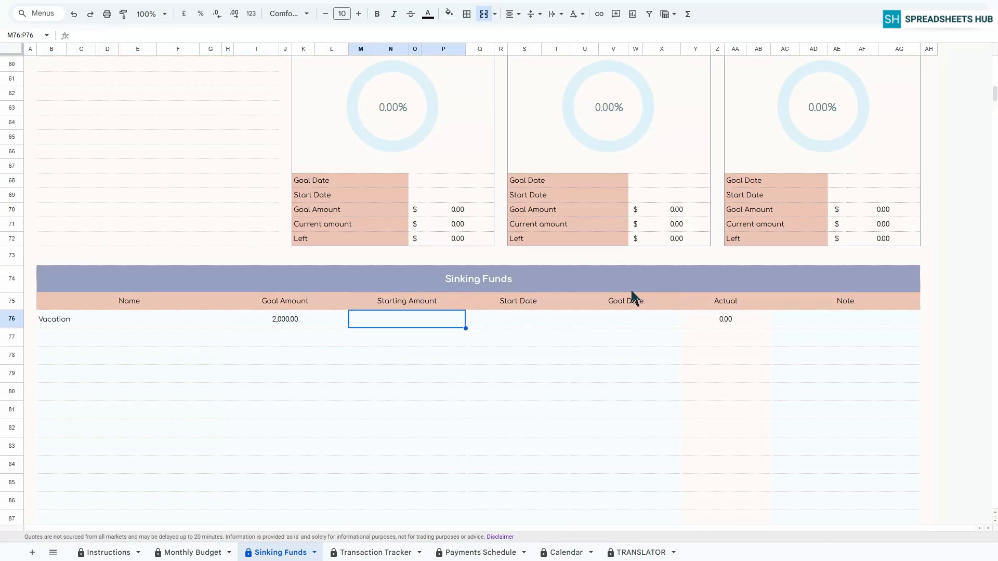
pyautogui.write('100')
pyautogui.press('Tab')
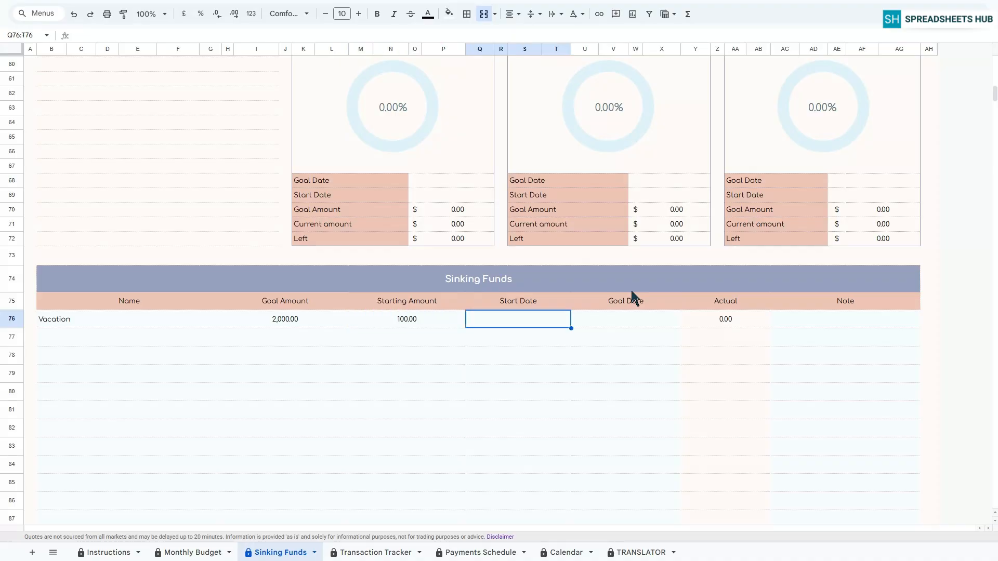
# Set the Vacation fund's start date to 1 Oct 2025 and its goal date to 28 Feb 2026
pyautogui.doubleClick(529, 321)
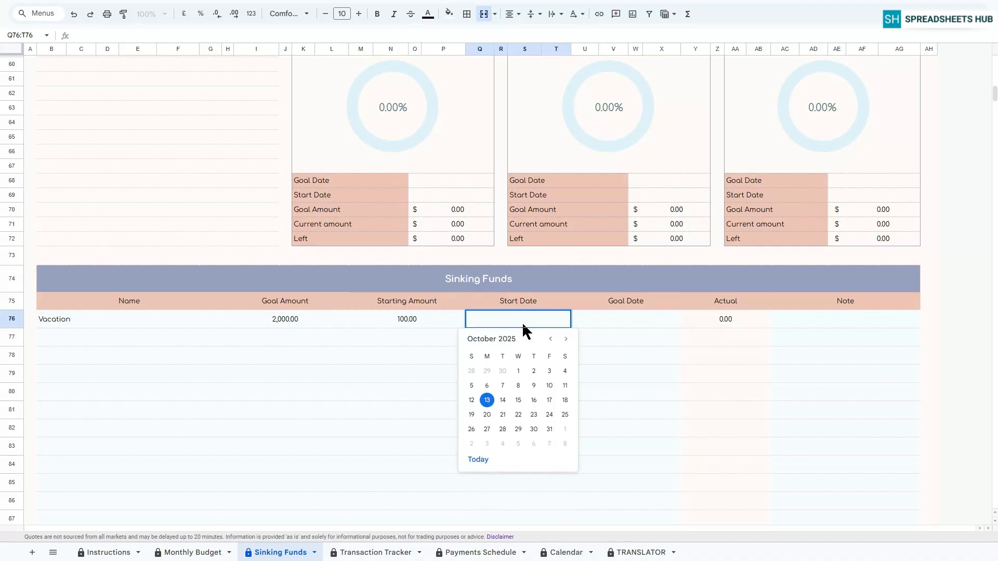
pyautogui.click(520, 371)
pyautogui.doubleClick(631, 318)
pyautogui.click(673, 339)
pyautogui.click(673, 340)
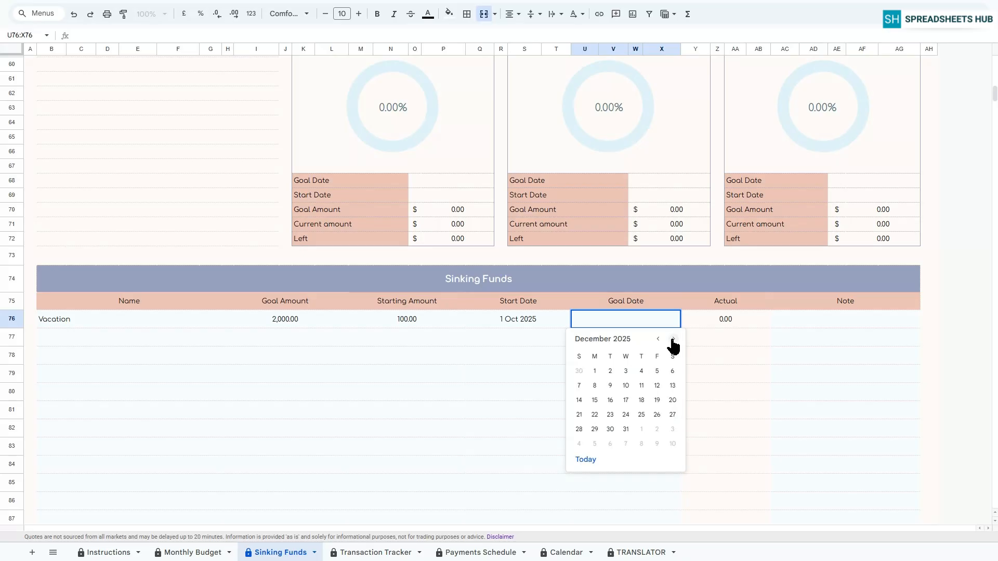
pyautogui.click(675, 340)
pyautogui.click(674, 340)
pyautogui.click(673, 415)
pyautogui.press('Return')
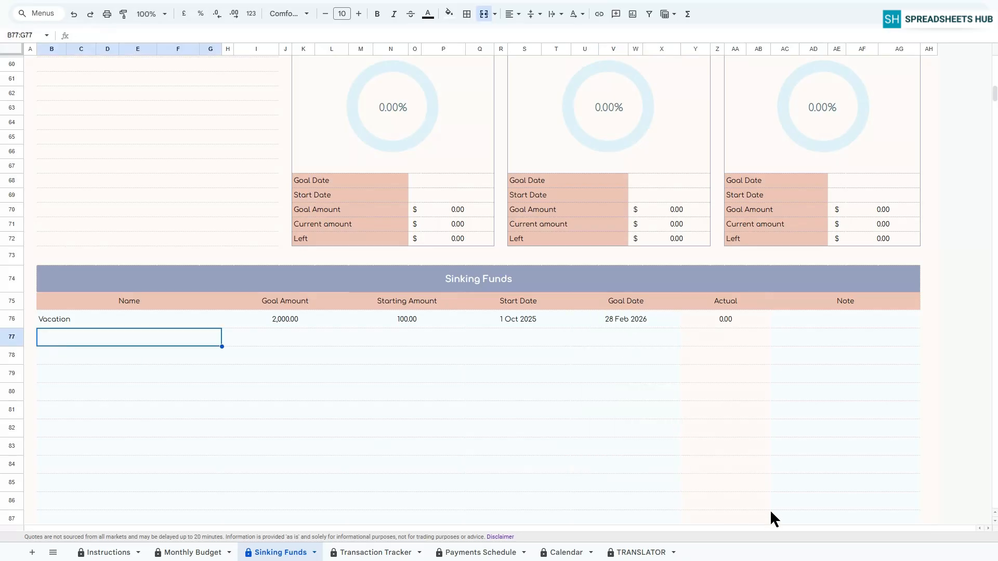
# Add a Birthday Party fund in row 77 with goal amount 1500 and starting amount 500
pyautogui.write('Birthday Party')
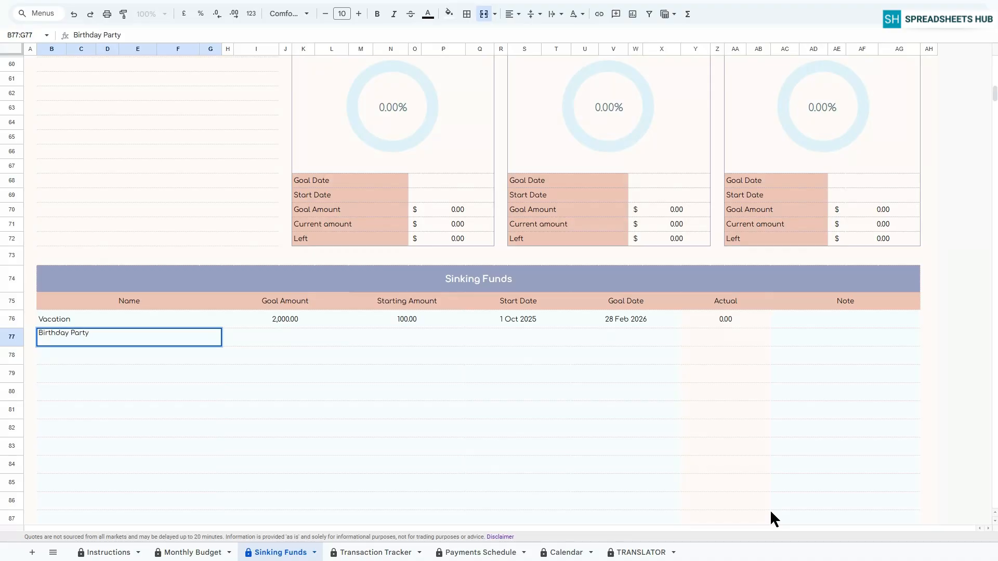
pyautogui.press('Tab')
pyautogui.write('1500')
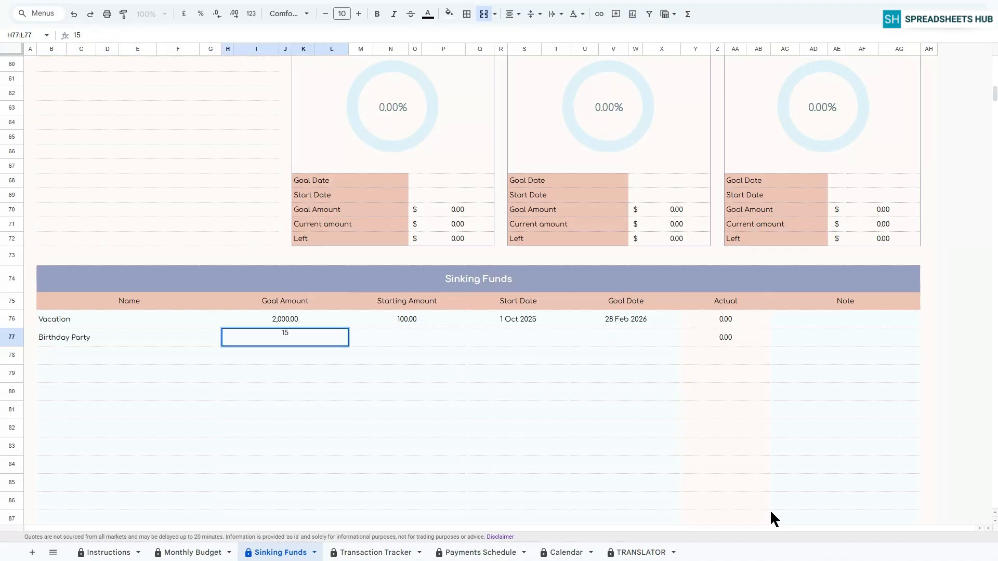
pyautogui.press('Tab')
pyautogui.write('500')
pyautogui.press('Tab')
# Set the Birthday Party fund's start date to 13 Oct 2025 and its goal date to 1 Mar 2026
pyautogui.doubleClick(548, 335)
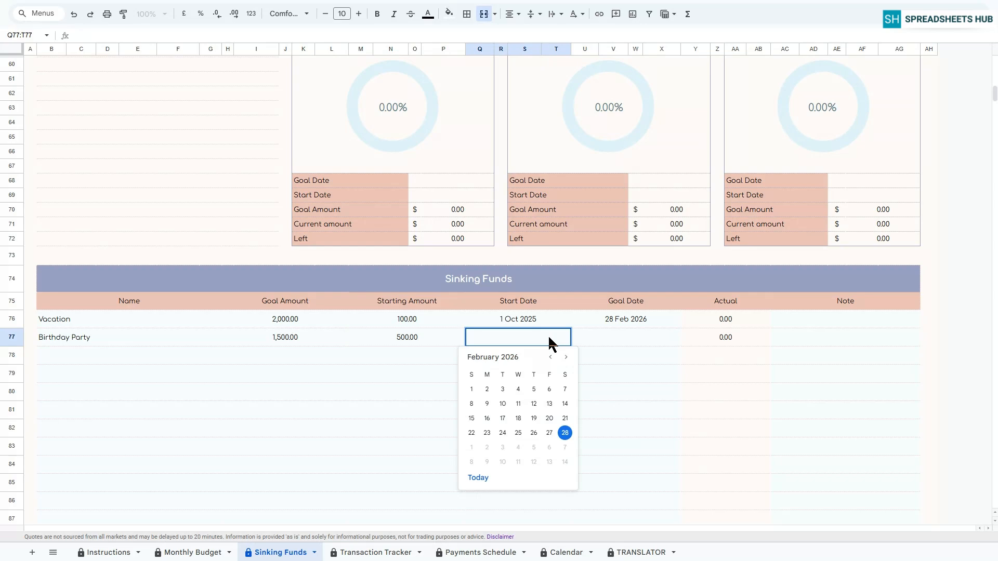
pyautogui.click(551, 357)
pyautogui.click(551, 357)
pyautogui.click(551, 356)
pyautogui.click(551, 357)
pyautogui.click(487, 419)
pyautogui.doubleClick(618, 339)
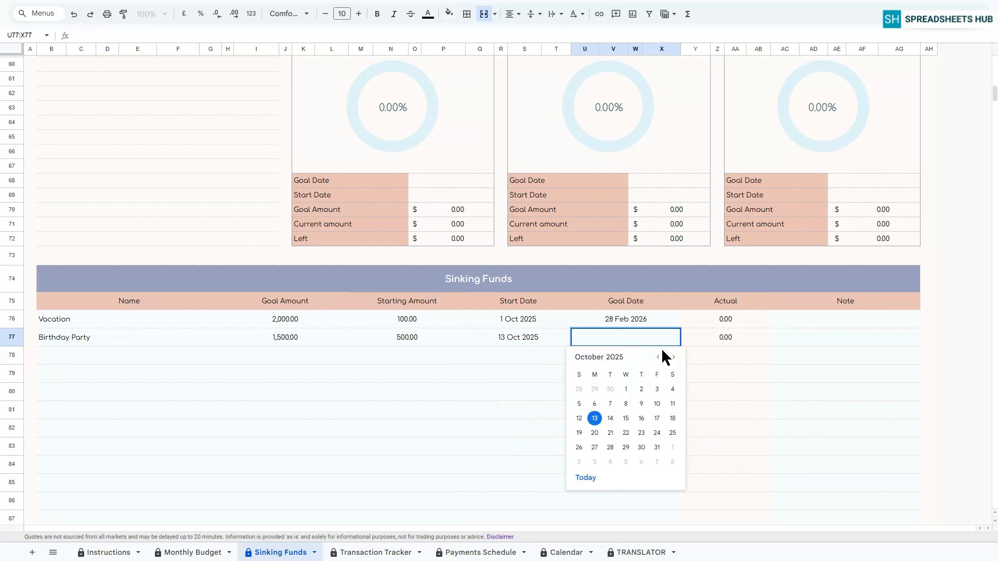
pyautogui.click(673, 357)
pyautogui.click(673, 357)
pyautogui.click(672, 357)
pyautogui.click(673, 357)
pyautogui.click(673, 358)
pyautogui.click(578, 390)
pyautogui.press('Return')
# Add a Home improvement fund in row 78 with goal amount 3000 and starting amount 1000
pyautogui.write('Ho')
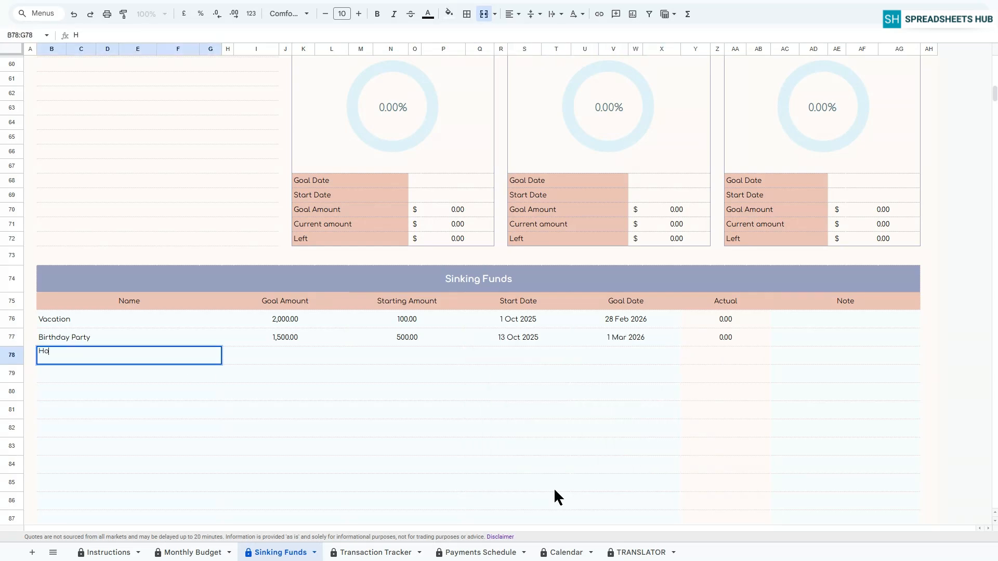
pyautogui.write('me improvement')
pyautogui.press('Return')
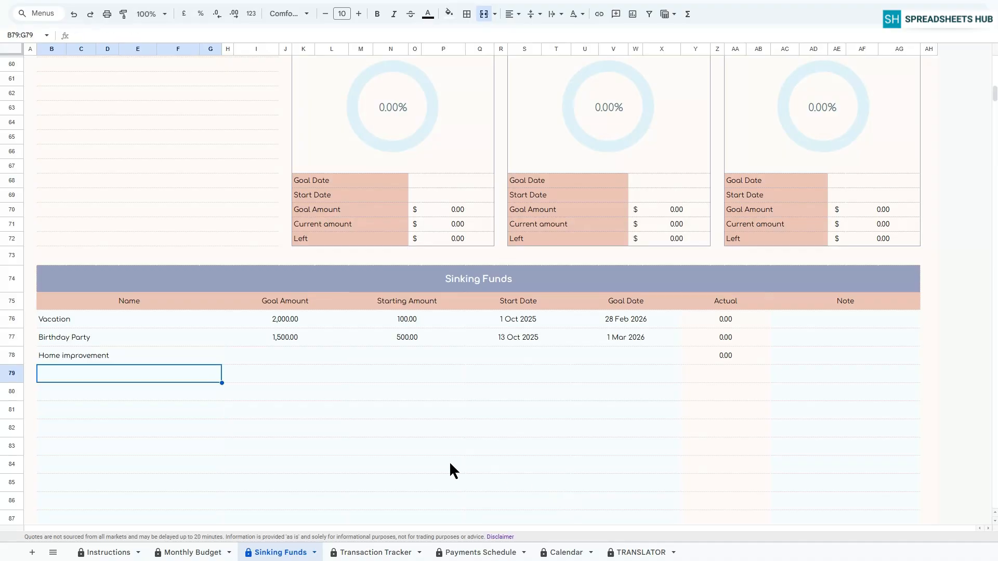
pyautogui.click(298, 357)
pyautogui.write('3000')
pyautogui.press('Tab')
pyautogui.write('1,000')
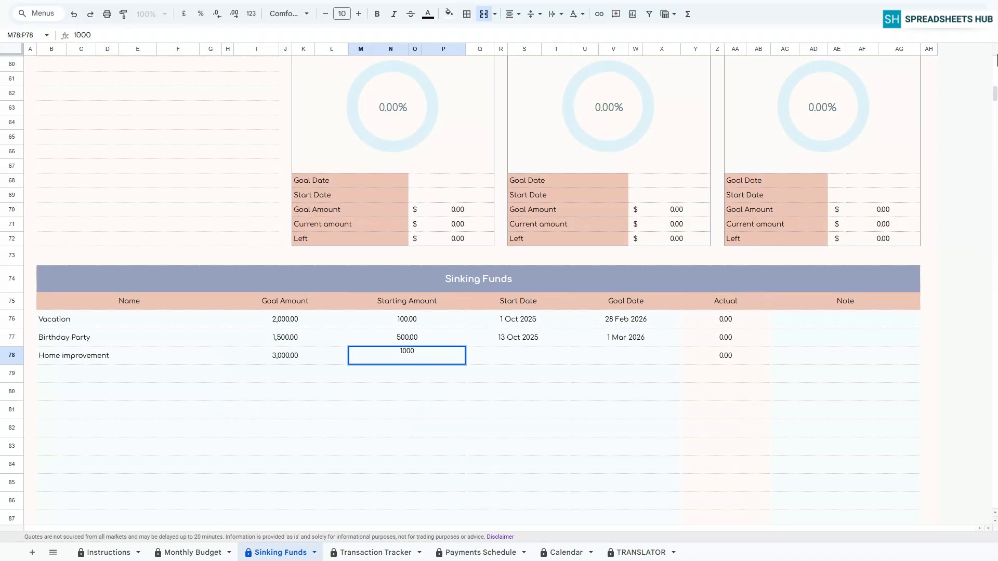
pyautogui.press('Tab')
# Fill the 13 Oct 2025 start date down to the Home improvement fund and set its goal date to 1 Jun 2026
pyautogui.hotkey('shift', 'Up')
pyautogui.hotkey('ctrl', 'd')
pyautogui.doubleClick(611, 355)
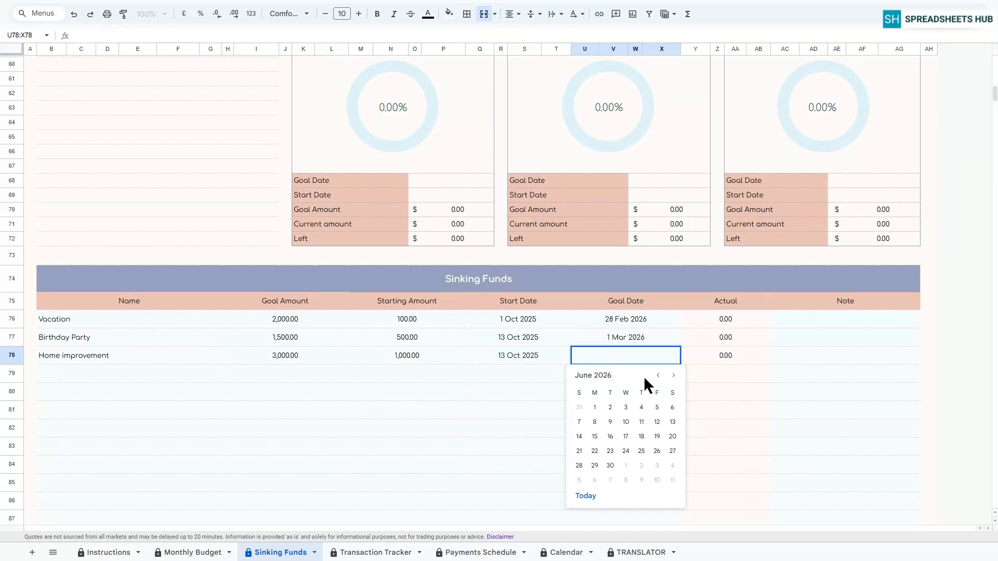
pyautogui.click(592, 408)
pyautogui.press('Return')
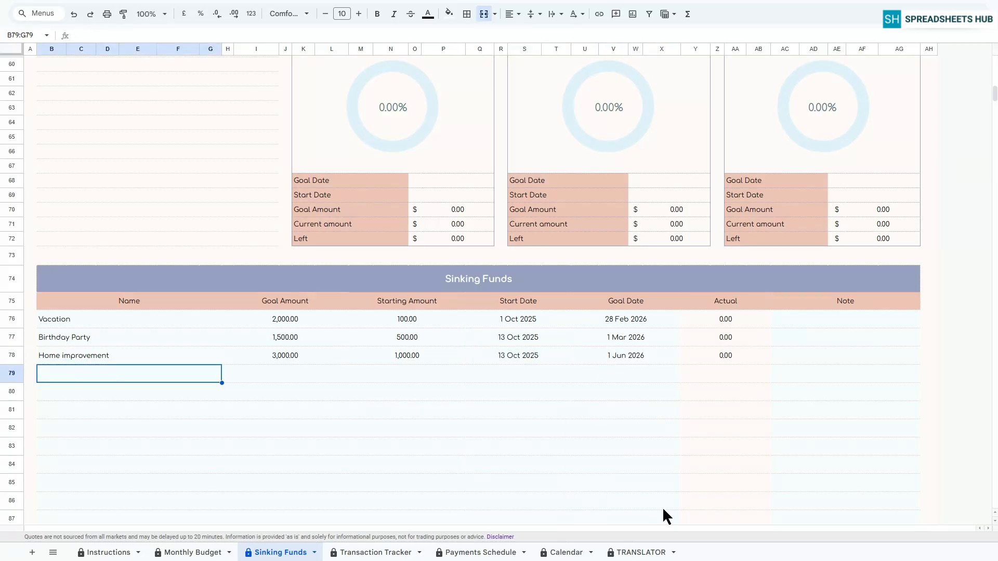
# Add a Holiday Gifts fund in row 79 with goal amount 1000 and starting amount 0
pyautogui.write('Holiday')
pyautogui.write('Gifts')
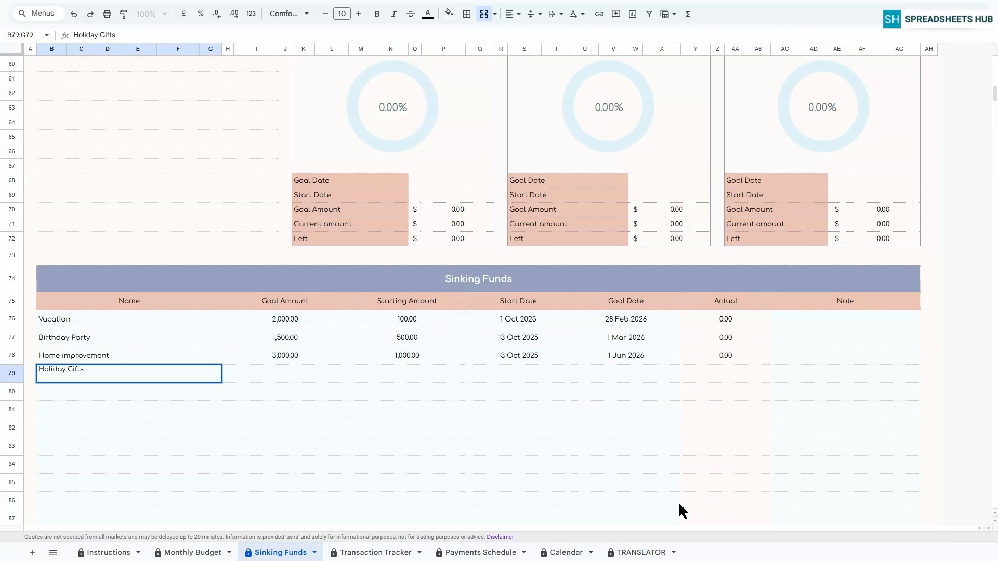
pyautogui.press('Return')
pyautogui.click(276, 368)
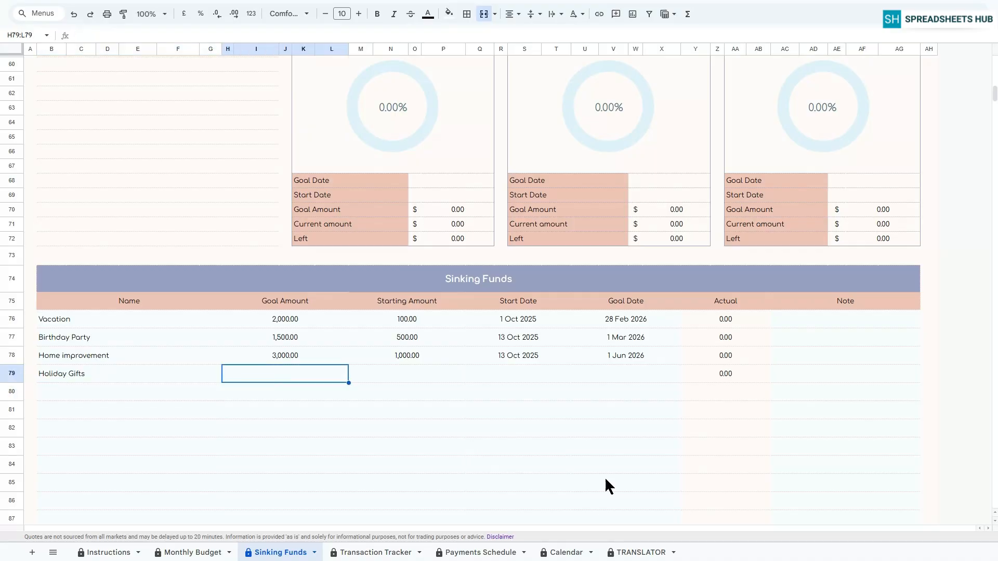
pyautogui.write('1000')
pyautogui.press('Tab')
pyautogui.write('0')
pyautogui.press('Tab')
# Fill the 13 Oct 2025 start date down to the Holiday Gifts fund and set its goal date to 29 Dec 2025
pyautogui.moveTo(508, 356); pyautogui.dragTo(507, 367)
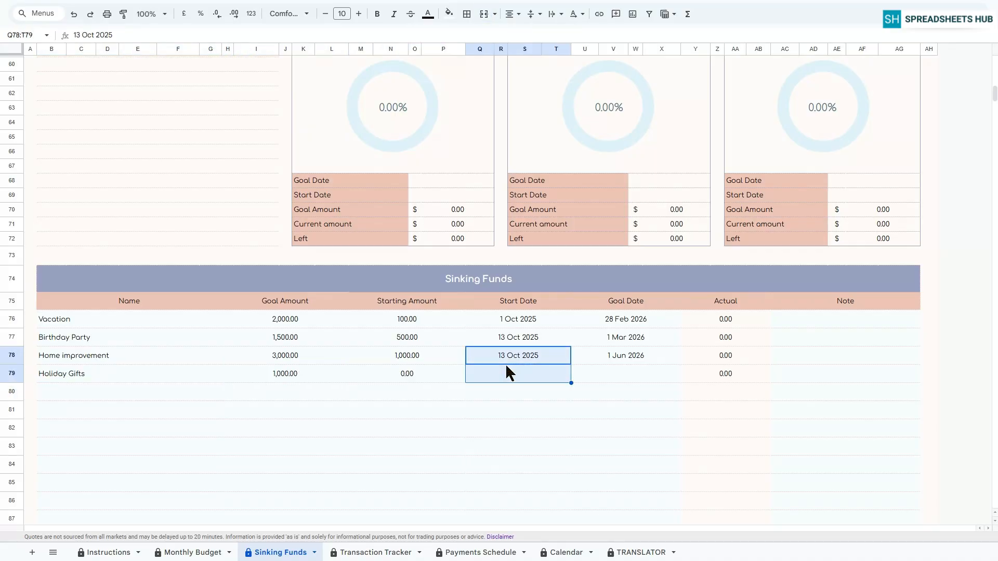
pyautogui.hotkey('ctrl', 'd')
pyautogui.doubleClick(648, 378)
pyautogui.tripleClick(658, 394)
pyautogui.doubleClick(658, 394)
pyautogui.click(595, 425)
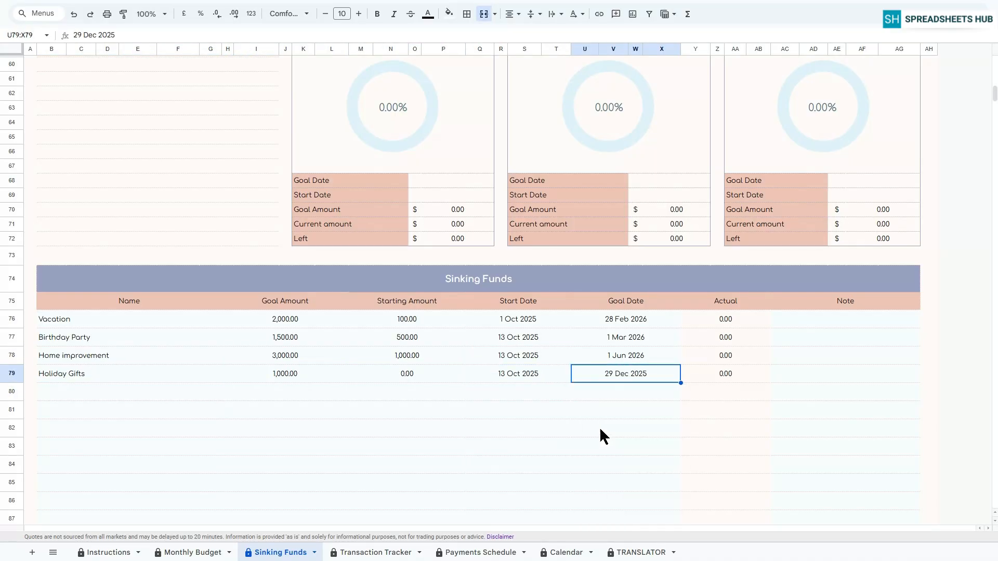
pyautogui.press('Return')
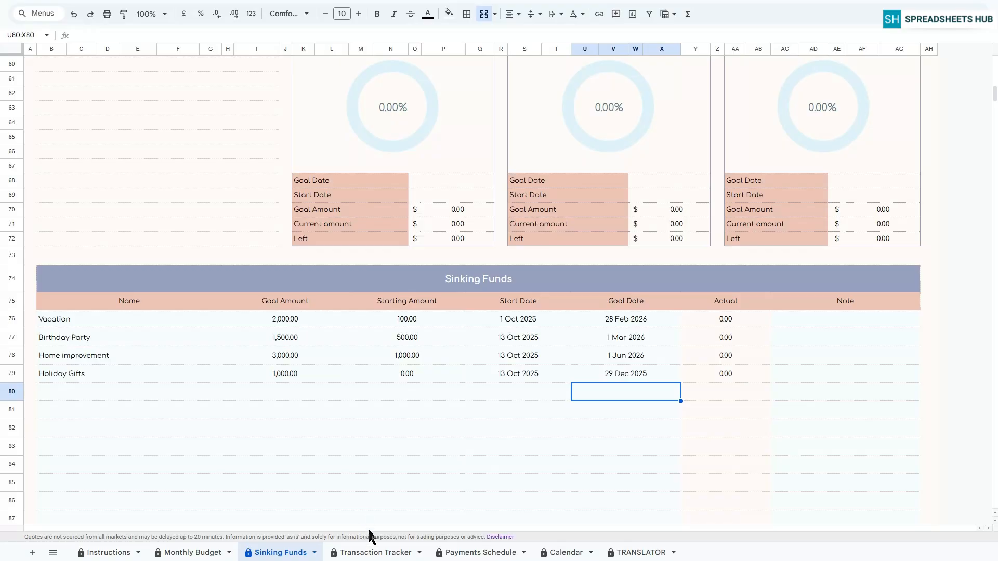
# In the Transaction Tracker sheet, date the first entry in row 5 as 1 Oct 2025
pyautogui.click(725, 303)
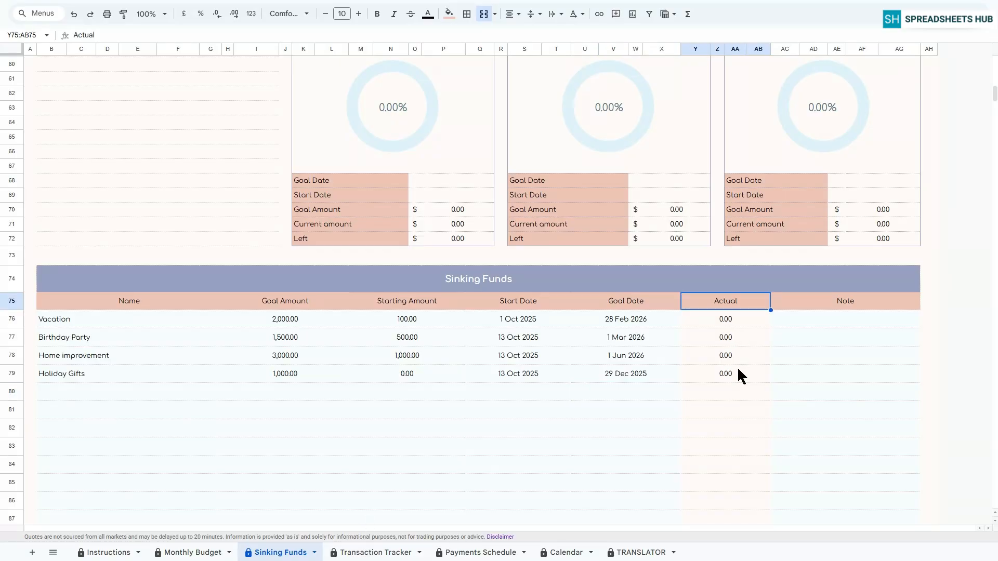
pyautogui.click(358, 554)
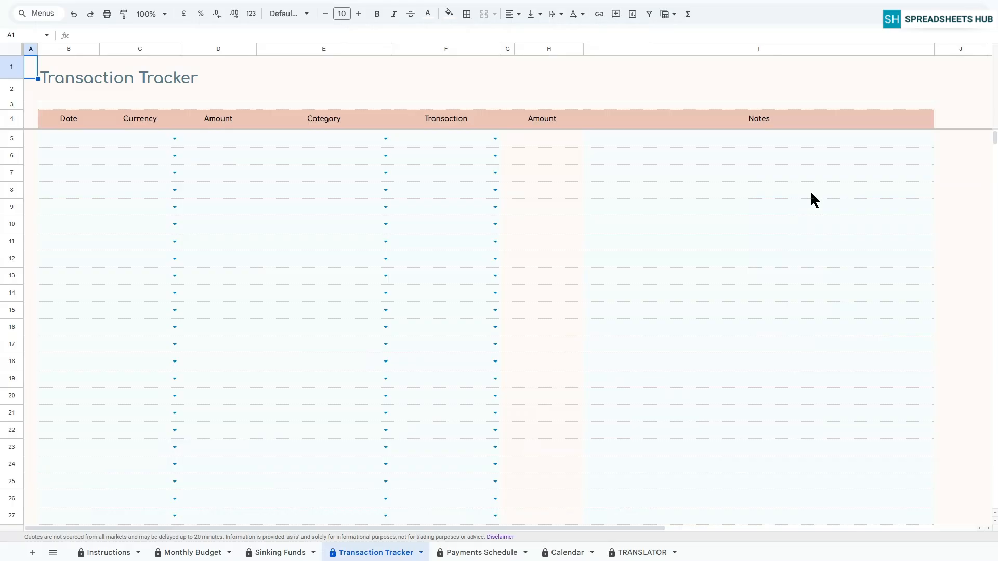
pyautogui.click(543, 142)
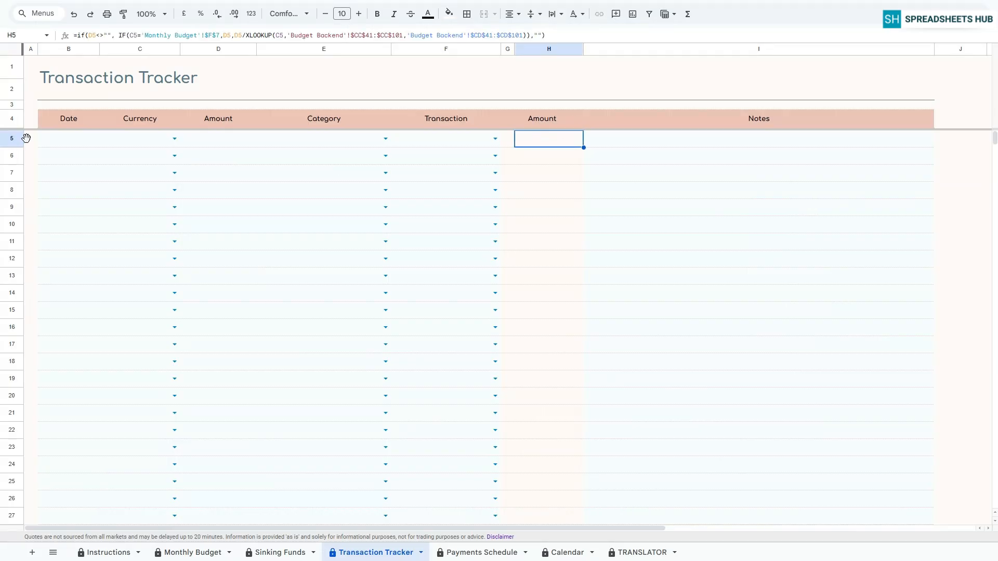
pyautogui.click(53, 148)
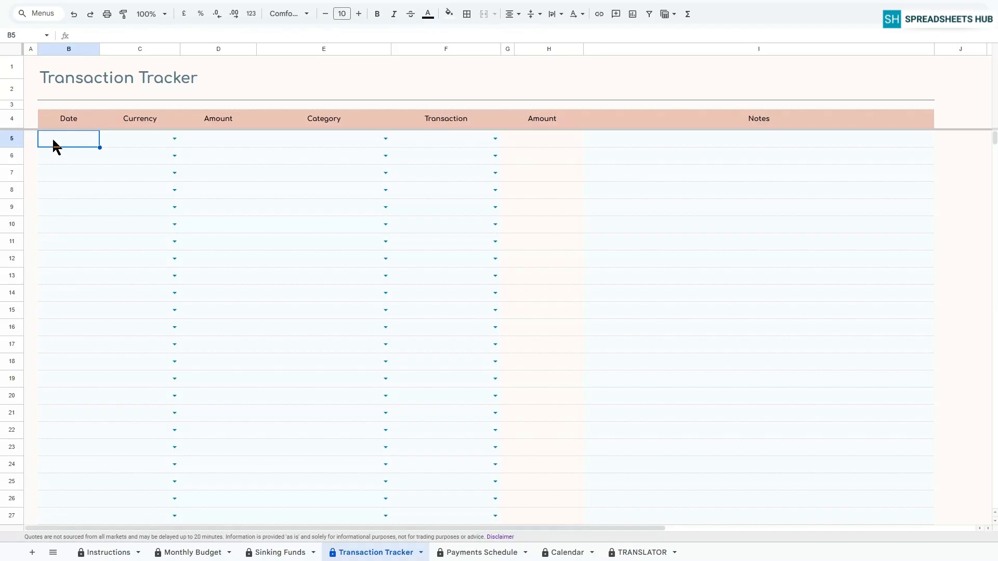
pyautogui.doubleClick(53, 147)
pyautogui.click(66, 191)
# Set the row 5 transaction's currency to USD and its amount to 2000
pyautogui.click(174, 138)
pyautogui.scroll(-10, 156, 403)
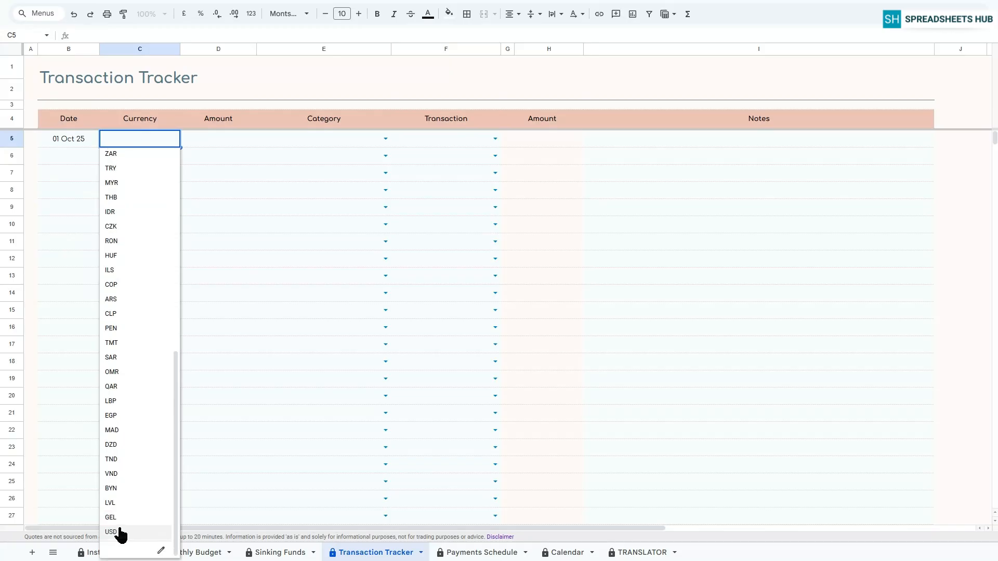
pyautogui.click(118, 536)
pyautogui.click(232, 143)
pyautogui.write('2000')
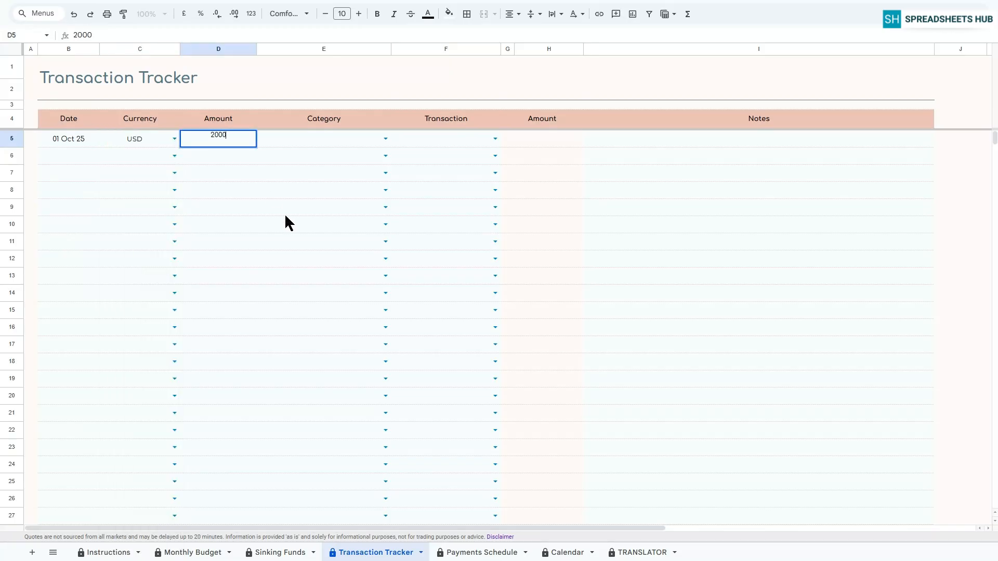
pyautogui.press('Return')
# Classify the row 5 transaction under the Income category with Salary as the transaction
pyautogui.click(372, 137)
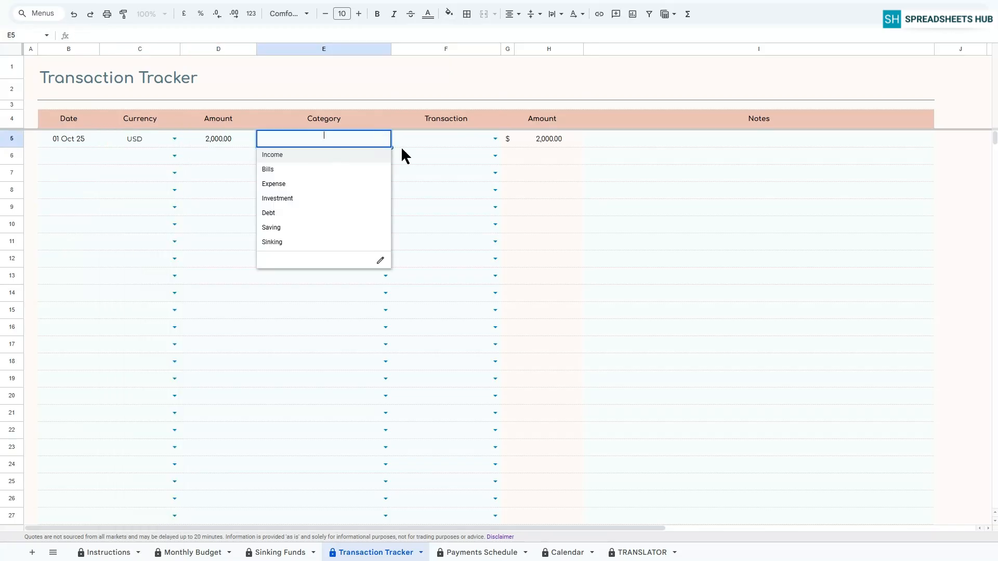
pyautogui.press('Return')
pyautogui.click(491, 139)
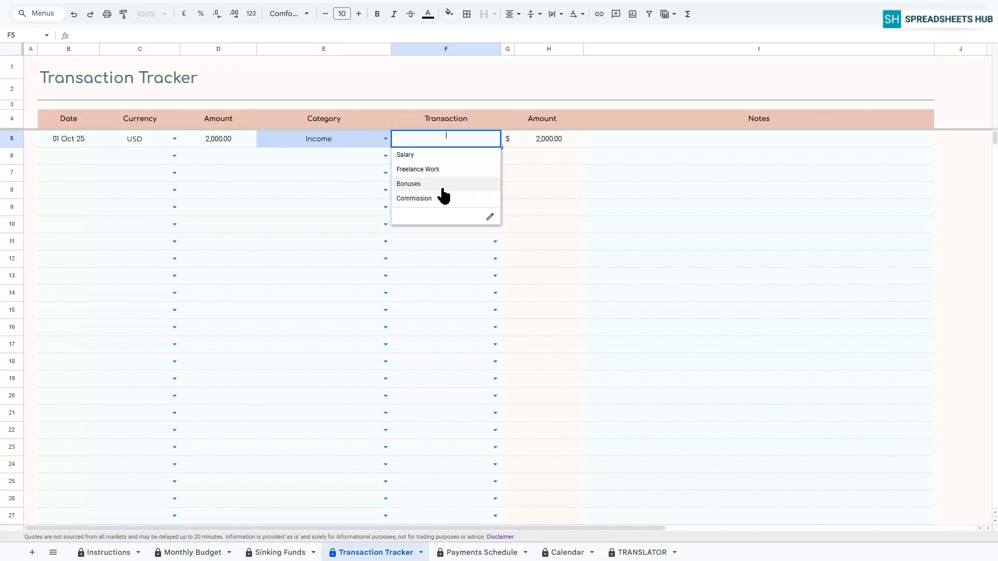
pyautogui.click(422, 156)
# Log row 6 as a 1300 USD transaction dated 2 Oct 2025 under Bills with Rent as the transaction
pyautogui.click(62, 158)
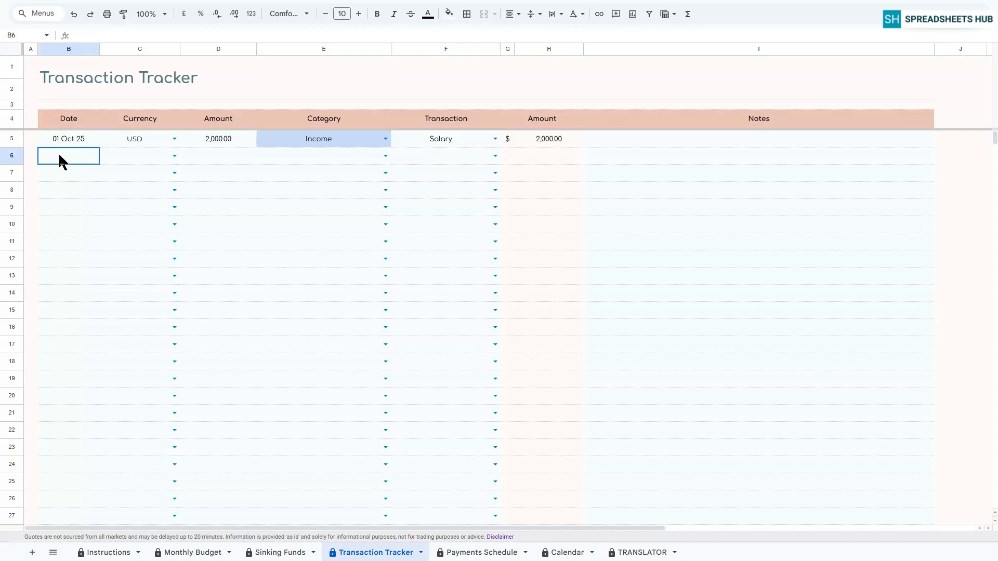
pyautogui.doubleClick(59, 155)
pyautogui.click(84, 208)
pyautogui.click(174, 156)
pyautogui.click(223, 157)
pyautogui.write('1300')
pyautogui.click(385, 156)
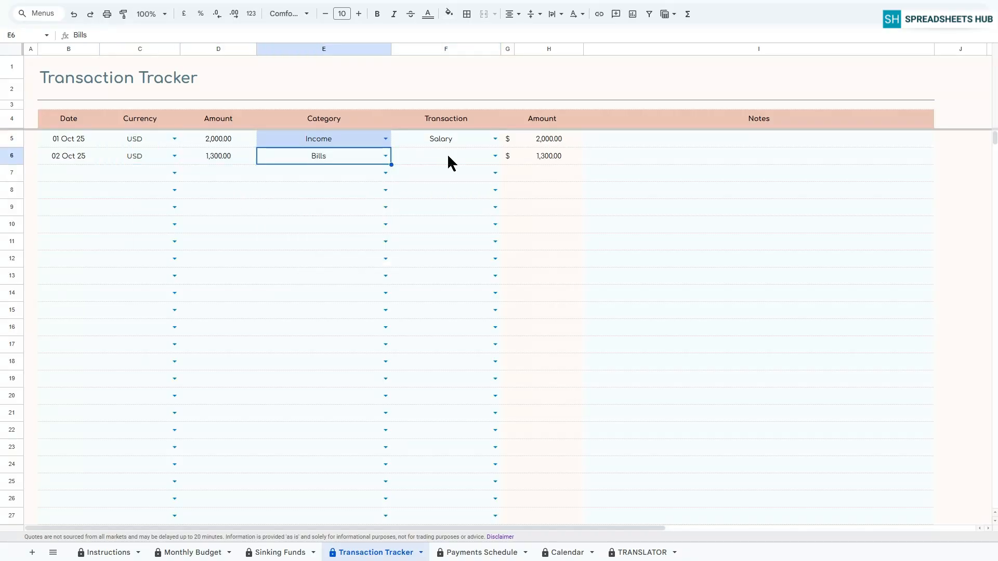
pyautogui.click(494, 156)
pyautogui.click(442, 173)
# Log row 7 as a 100 USD transaction dated 3 Oct 2025 under Bills for Energy
pyautogui.doubleClick(68, 173)
pyautogui.click(99, 225)
pyautogui.click(225, 173)
pyautogui.write('100')
pyautogui.click(385, 173)
pyautogui.click(494, 173)
# Log row 8 as a 100 USD transaction dated 4 Oct 2025 under Bills for Water
pyautogui.doubleClick(82, 192)
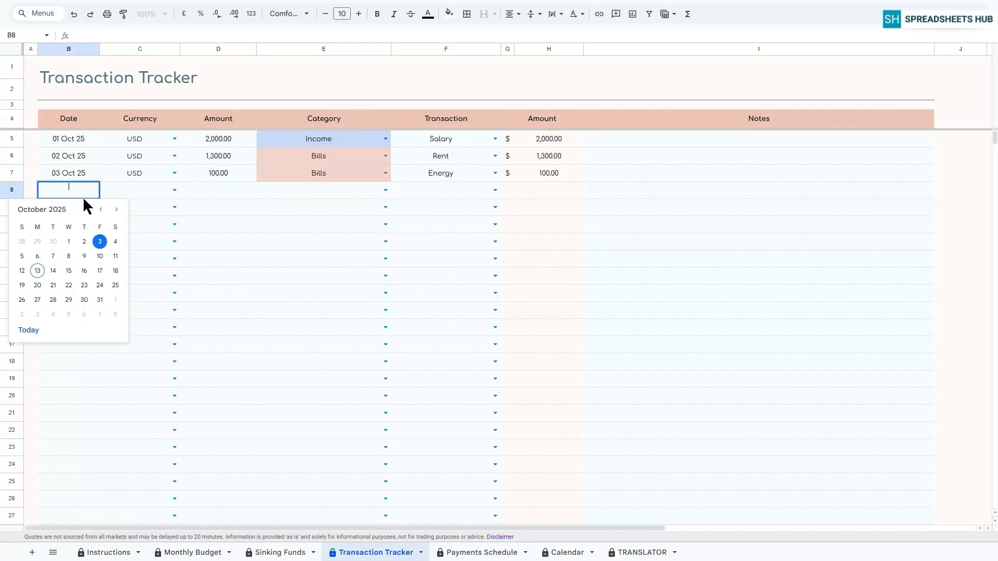
pyautogui.click(115, 242)
pyautogui.click(215, 195)
pyautogui.write('100')
pyautogui.doubleClick(297, 192)
pyautogui.click(301, 221)
pyautogui.doubleClick(438, 192)
# Log row 9 as a 300 USD transaction dated 5 Oct 2025 under Expense for Shopping
pyautogui.doubleClick(67, 213)
pyautogui.moveTo(180, 199)
pyautogui.mouseDown()
pyautogui.moveTo(179, 227)
pyautogui.moveTo(136, 243)
pyautogui.mouseUp()
pyautogui.write('300')
pyautogui.doubleClick(284, 209)
pyautogui.click(284, 252)
# Log row 10 as a 150 USD transaction dated 6 Oct 2025 under Expense for Hobbies
pyautogui.doubleClick(84, 228)
pyautogui.click(38, 290)
pyautogui.write('150')
pyautogui.doubleClick(292, 226)
pyautogui.click(292, 269)
pyautogui.doubleClick(408, 227)
pyautogui.click(409, 270)
# Log row 11 as a 1000 USD transaction dated 8 Oct 2025 under Income for Freelance Work
pyautogui.doubleClick(73, 243)
pyautogui.click(69, 307)
pyautogui.write('1000')
pyautogui.click(301, 257)
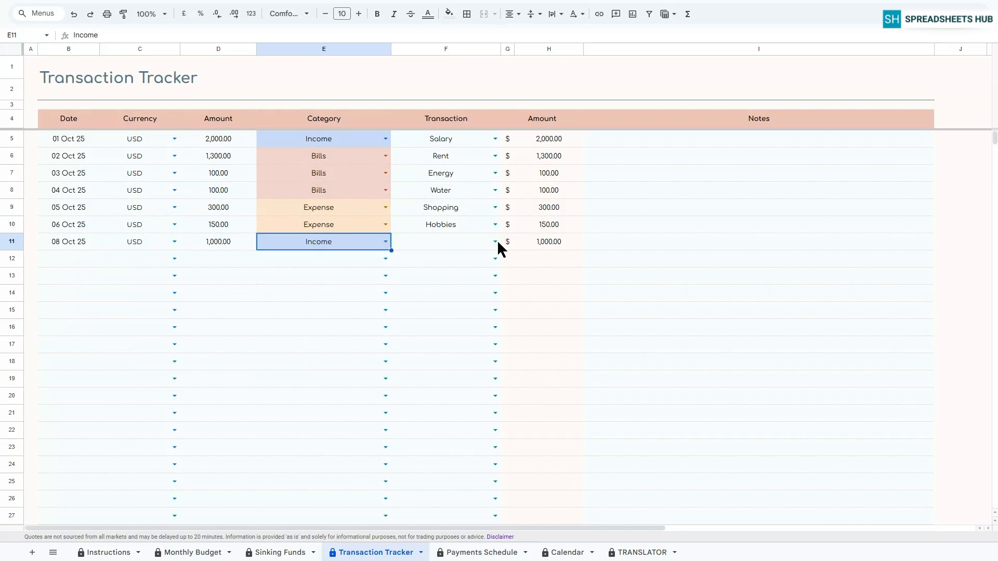
pyautogui.click(496, 242)
# Log row 12 as a 400 USD transaction dated 9 Oct 2025 under Investment for Stock
pyautogui.doubleClick(70, 259)
pyautogui.click(84, 325)
pyautogui.click(205, 261)
pyautogui.write('400')
pyautogui.press('Return')
pyautogui.click(386, 259)
pyautogui.click(486, 260)
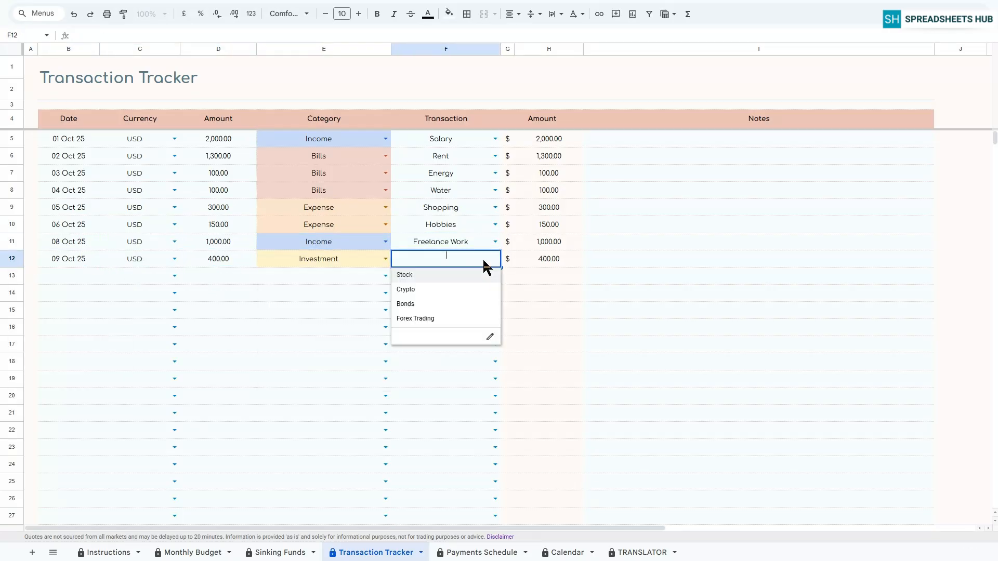
pyautogui.click(442, 274)
# Log row 13 as a 500 USD transaction dated 10 Oct 2025 under Investment for Bonds
pyautogui.doubleClick(68, 276)
pyautogui.moveTo(156, 260); pyautogui.dragTo(156, 276)
pyautogui.click(224, 278)
pyautogui.write('500')
pyautogui.doubleClick(307, 278)
pyautogui.click(312, 335)
pyautogui.doubleClick(440, 281)
pyautogui.click(441, 306)
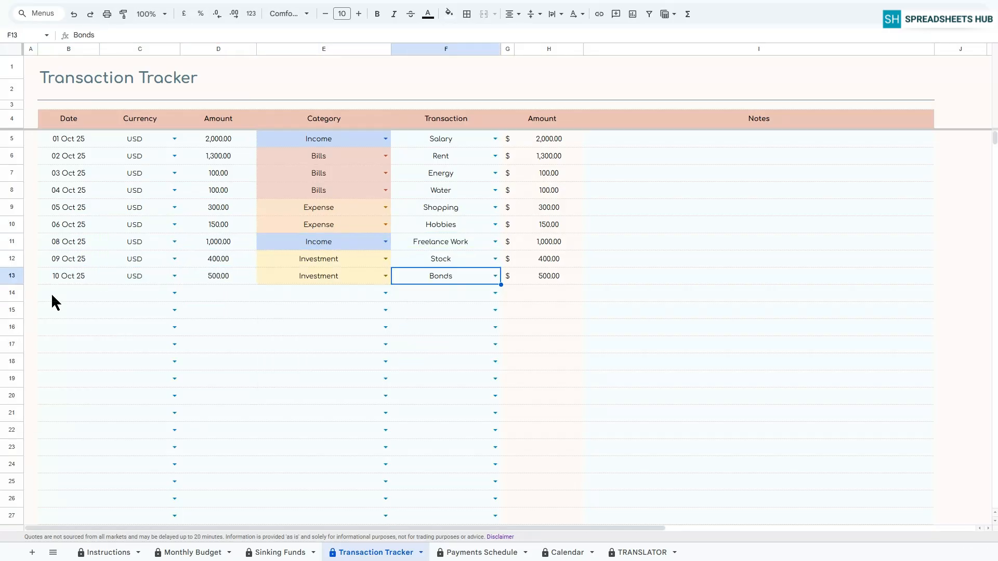
# Log row 14 as a 400 USD transaction dated 8 Oct 2025 under Debt for Credit Card 1
pyautogui.doubleClick(57, 294)
pyautogui.click(237, 295)
pyautogui.write('400')
pyautogui.press('Return')
pyautogui.click(386, 294)
pyautogui.click(332, 367)
pyautogui.click(495, 293)
pyautogui.click(442, 309)
# Log row 15 as a 200 USD transaction dated 9 Oct 2025 under Debt for Credit Card 2
pyautogui.doubleClick(78, 308)
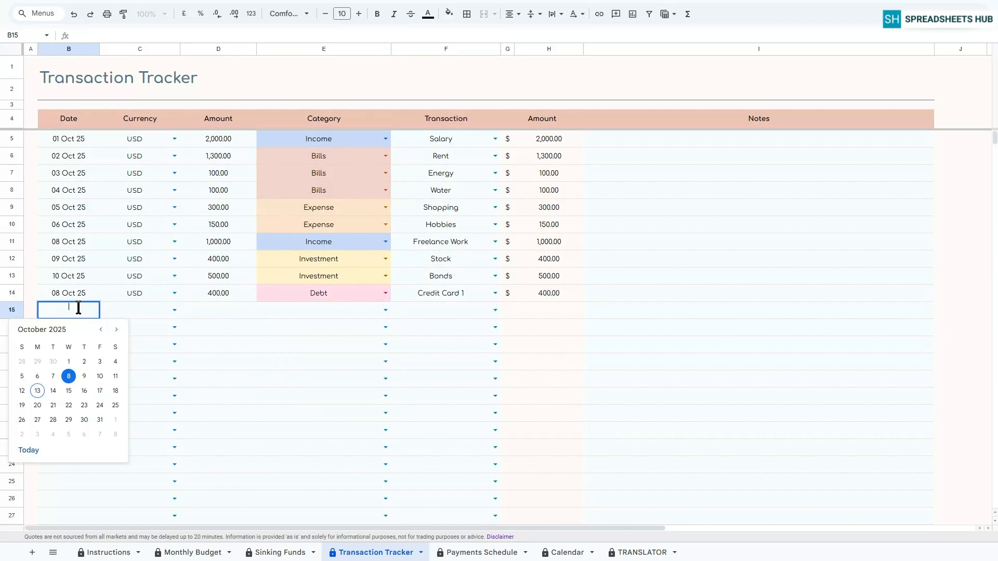
pyautogui.write('200')
pyautogui.doubleClick(291, 311)
pyautogui.click(271, 385)
pyautogui.doubleClick(440, 311)
pyautogui.click(441, 341)
# Log row 16 as a 300 USD transaction dated 10 Oct 2025 under Saving for the Emergency Fund
pyautogui.doubleClick(75, 330)
pyautogui.click(100, 393)
pyautogui.doubleClick(138, 325)
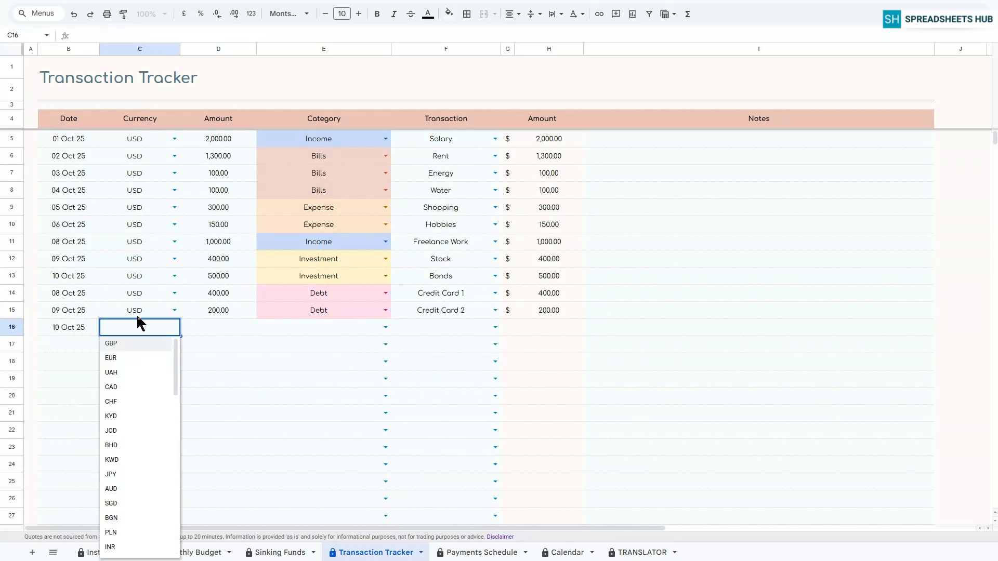
pyautogui.write('300')
pyautogui.doubleClick(312, 327)
pyautogui.click(318, 416)
pyautogui.doubleClick(437, 328)
pyautogui.click(433, 372)
# Log row 17 as a 300 USD transaction dated 2 Oct 2025 under Saving for Car Savings
pyautogui.doubleClick(73, 345)
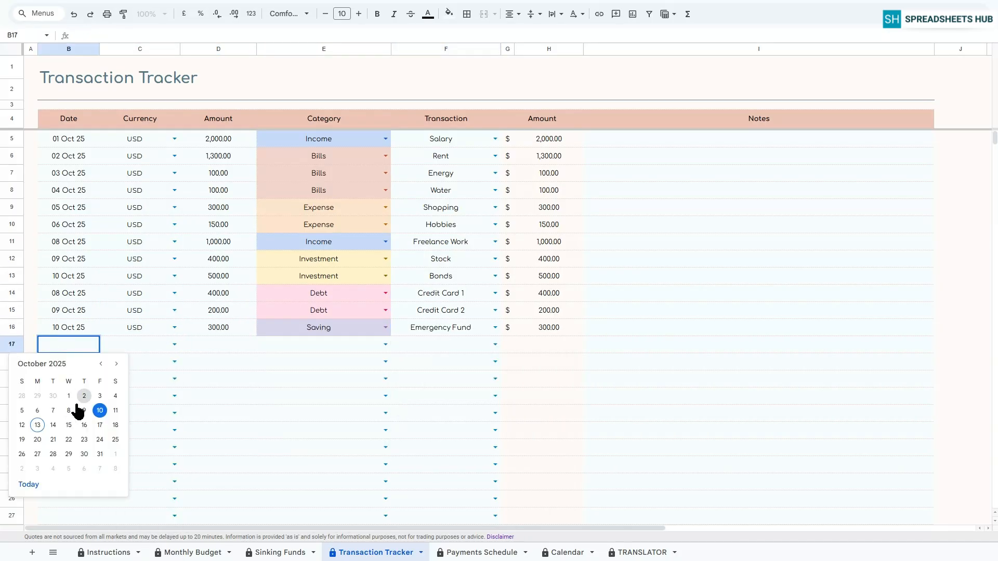
pyautogui.click(84, 397)
pyautogui.click(234, 346)
pyautogui.write('300')
pyautogui.press('Return')
pyautogui.click(384, 345)
pyautogui.click(327, 433)
pyautogui.click(494, 345)
pyautogui.click(440, 404)
# Log row 18 as a 500 USD transaction dated 3 Oct 2025 under Sinking for Birthday Party
pyautogui.doubleClick(75, 362)
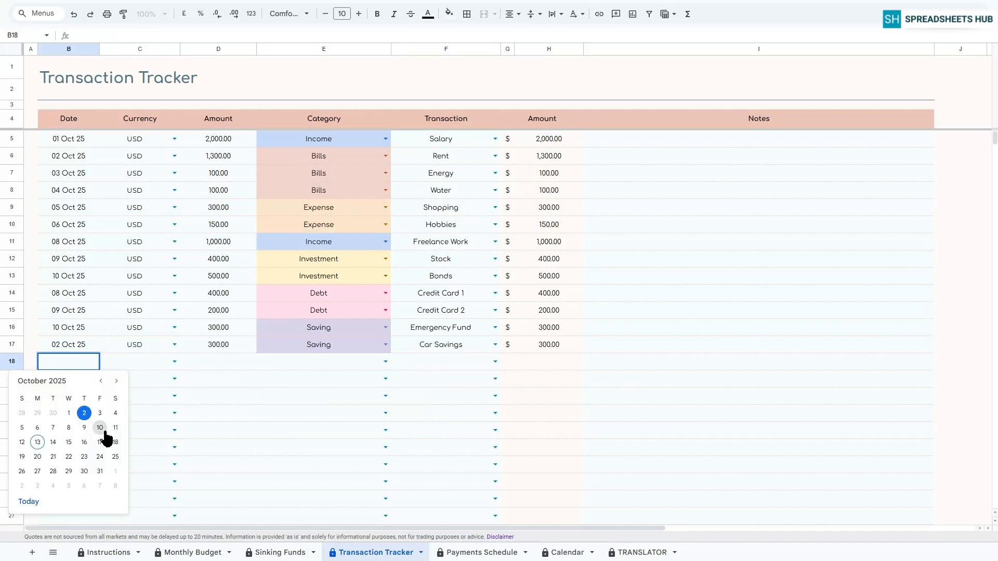
pyautogui.click(101, 413)
pyautogui.write('500')
pyautogui.click(385, 362)
pyautogui.click(312, 464)
pyautogui.click(495, 362)
pyautogui.click(435, 394)
# Log row 19 as a 399 USD transaction dated 7 Oct 2025 under Sinking for Home improvement
pyautogui.doubleClick(73, 379)
pyautogui.click(61, 443)
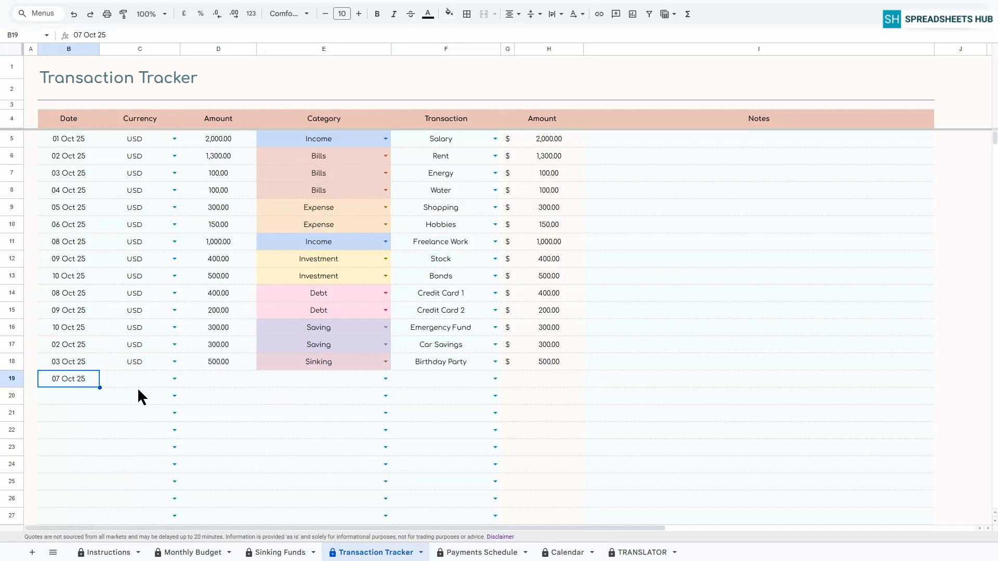
pyautogui.click(139, 362)
pyautogui.write('399')
pyautogui.click(385, 379)
pyautogui.click(323, 482)
pyautogui.click(494, 379)
pyautogui.click(442, 424)
# Log row 20 as a 500 USD transaction dated 9 Oct 2025 under Sinking for Vacation
pyautogui.doubleClick(80, 393)
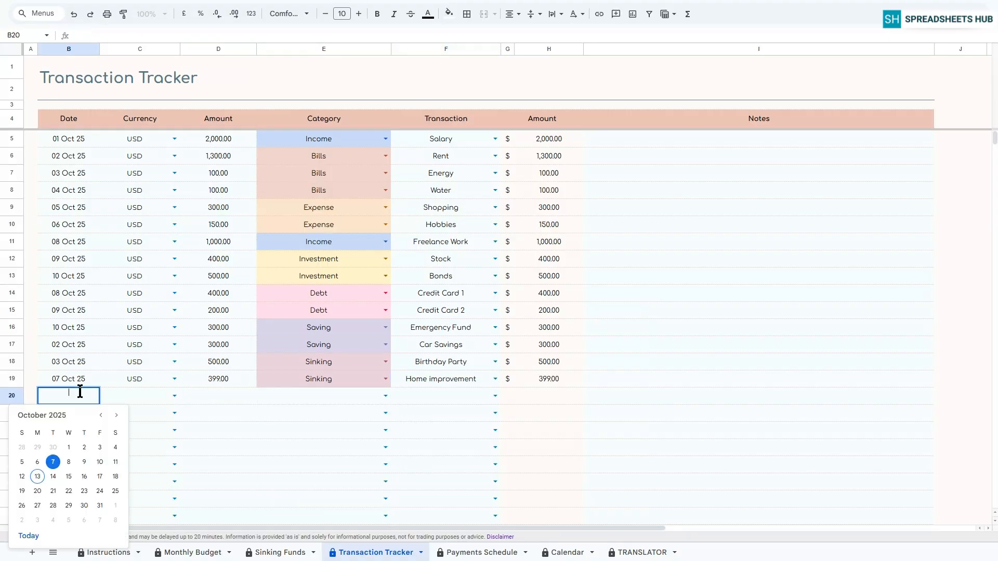
pyautogui.click(83, 461)
pyautogui.doubleClick(148, 397)
pyautogui.click(143, 379)
pyautogui.click(218, 397)
pyautogui.write('500')
pyautogui.click(385, 396)
pyautogui.click(322, 499)
pyautogui.click(495, 397)
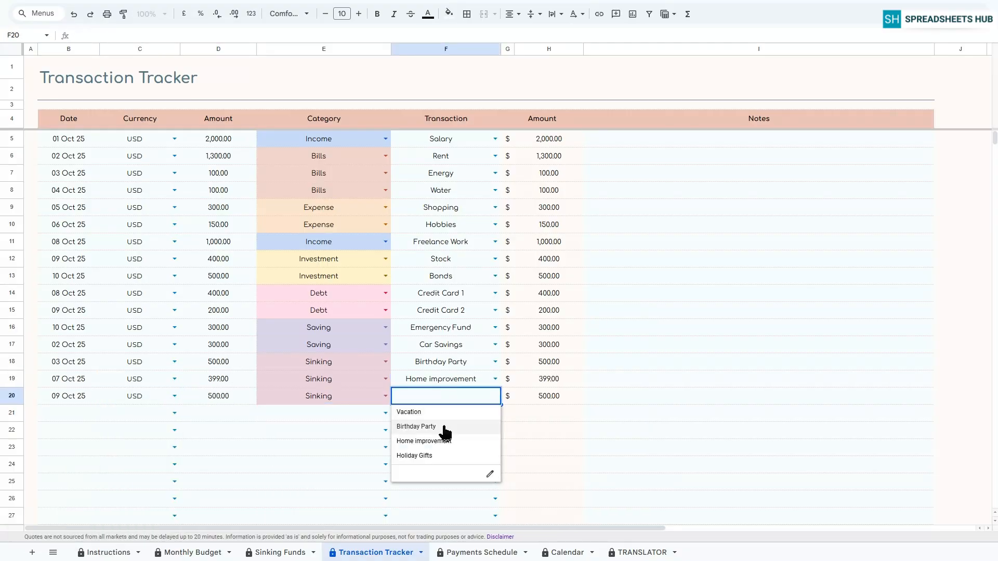
pyautogui.click(437, 413)
# Date the row 21 transaction 8 Oct 2025 and set its currency to GBP and its amount to 500
pyautogui.scroll(-1, 260, 364)
pyautogui.doubleClick(83, 344)
pyautogui.click(71, 412)
pyautogui.click(174, 345)
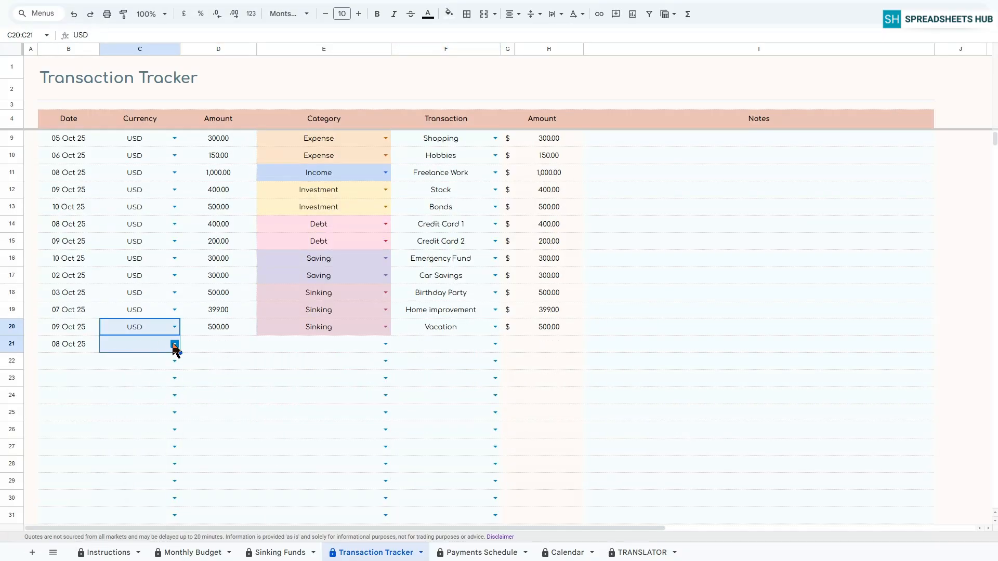
pyautogui.click(173, 344)
pyautogui.click(124, 360)
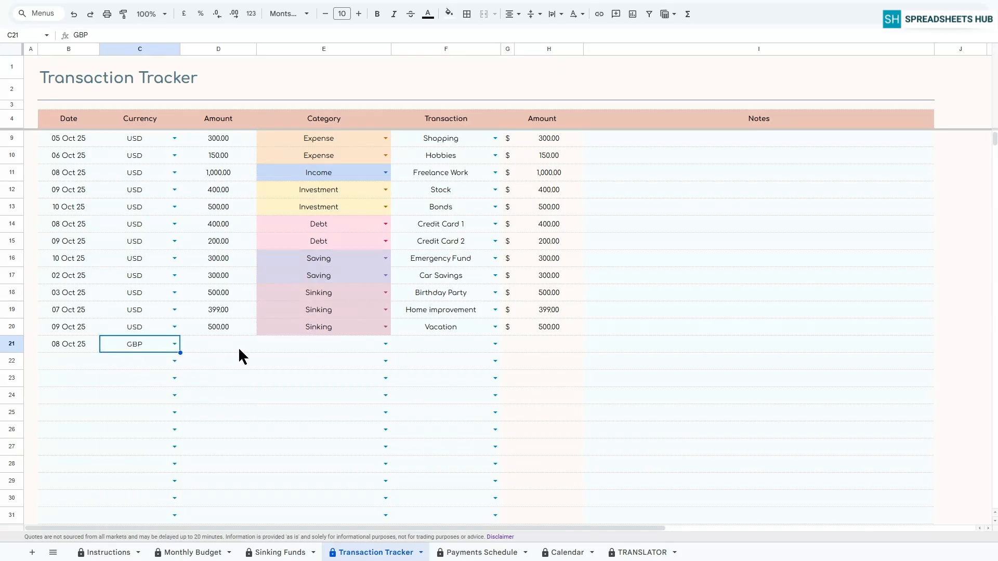
pyautogui.click(239, 352)
pyautogui.write('500')
pyautogui.press('Return')
# Classify the row 21 transaction under the Income category with Bonuses as the transaction
pyautogui.click(385, 344)
pyautogui.click(385, 344)
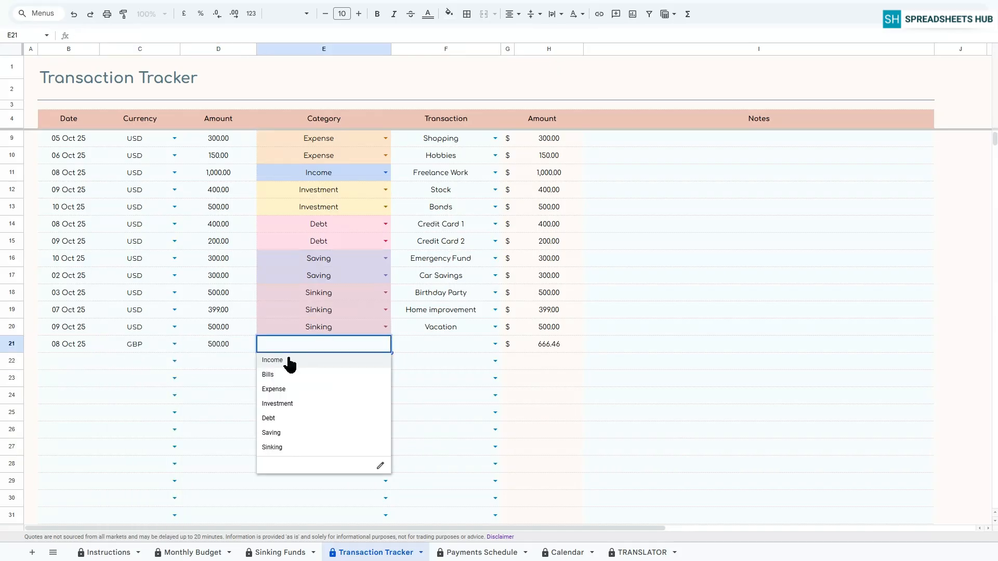
pyautogui.click(281, 360)
pyautogui.click(494, 343)
pyautogui.click(434, 389)
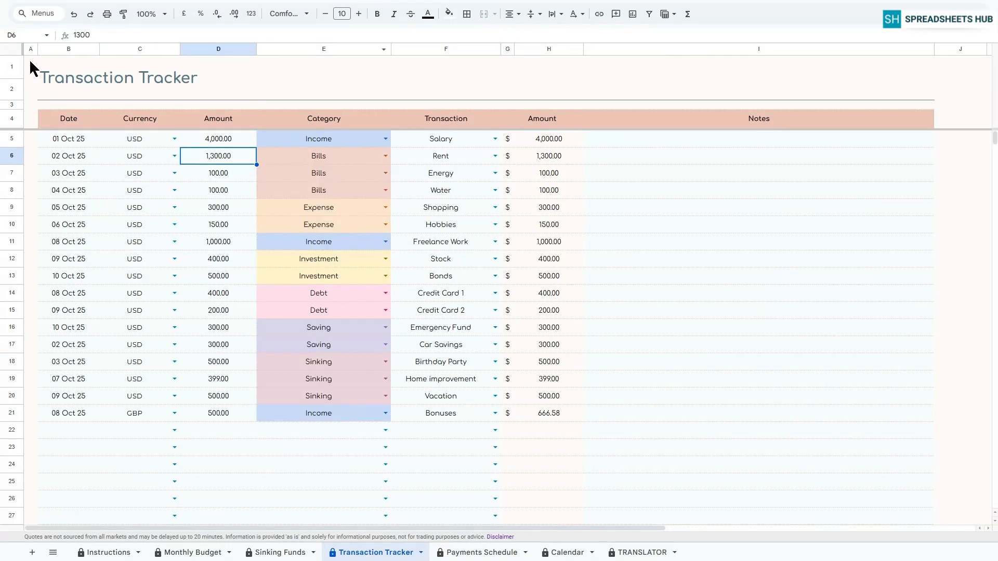
# In the Monthly Budget sheet, examine the Left to Spend, Cash Flow Overview, Cash Flow Summary and Income Distribution sections
pyautogui.click(30, 63)
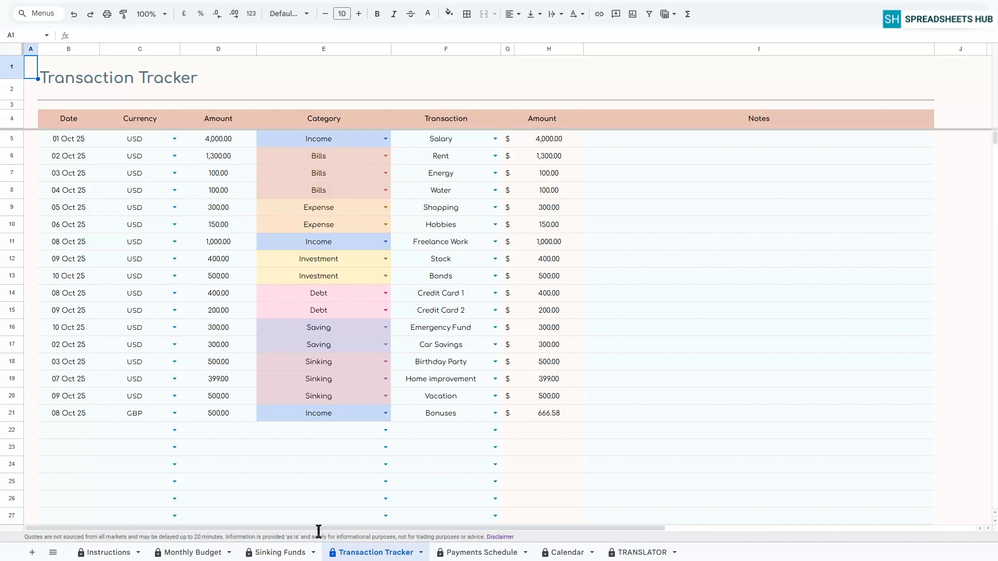
pyautogui.click(188, 555)
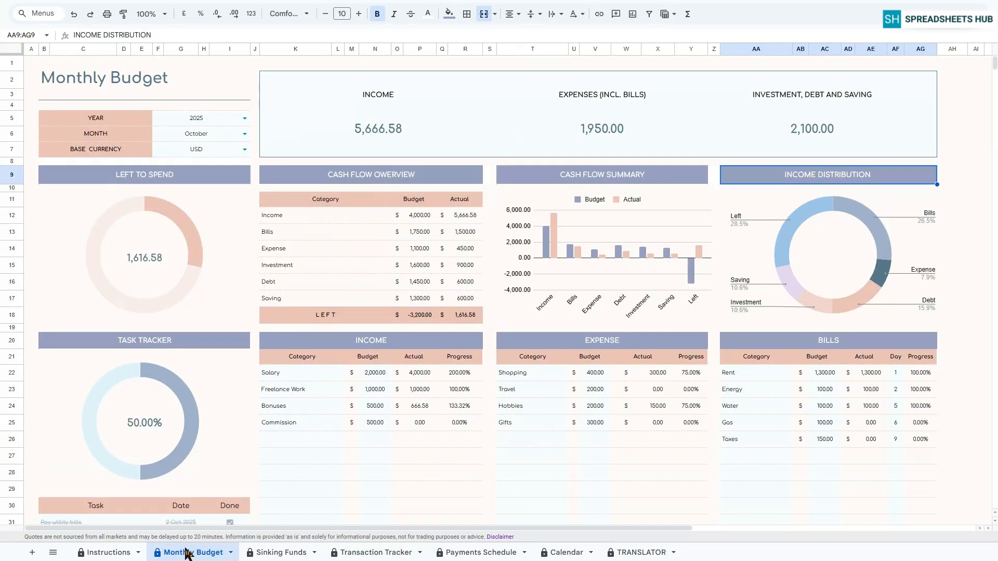
pyautogui.click(177, 177)
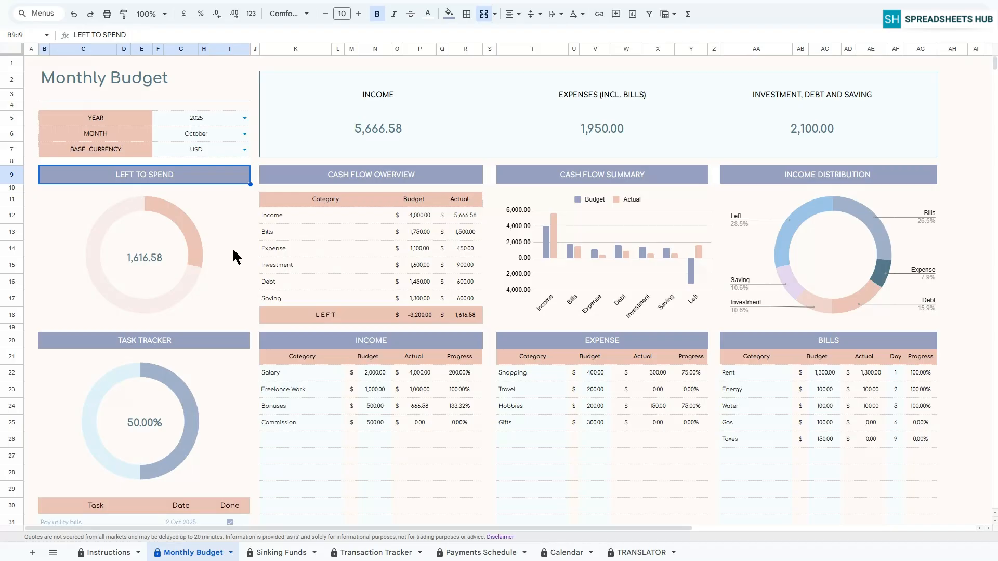
pyautogui.click(344, 180)
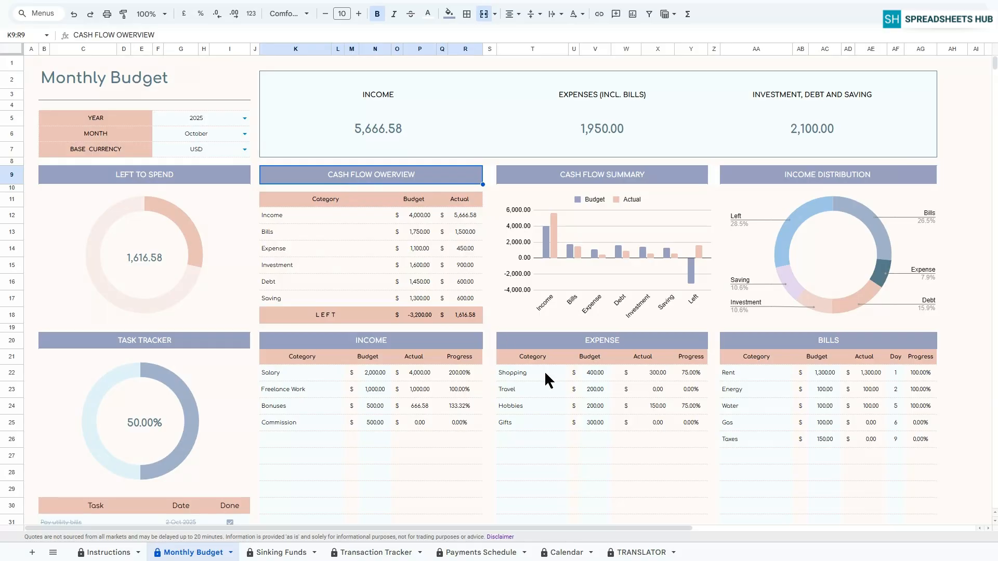
pyautogui.click(617, 178)
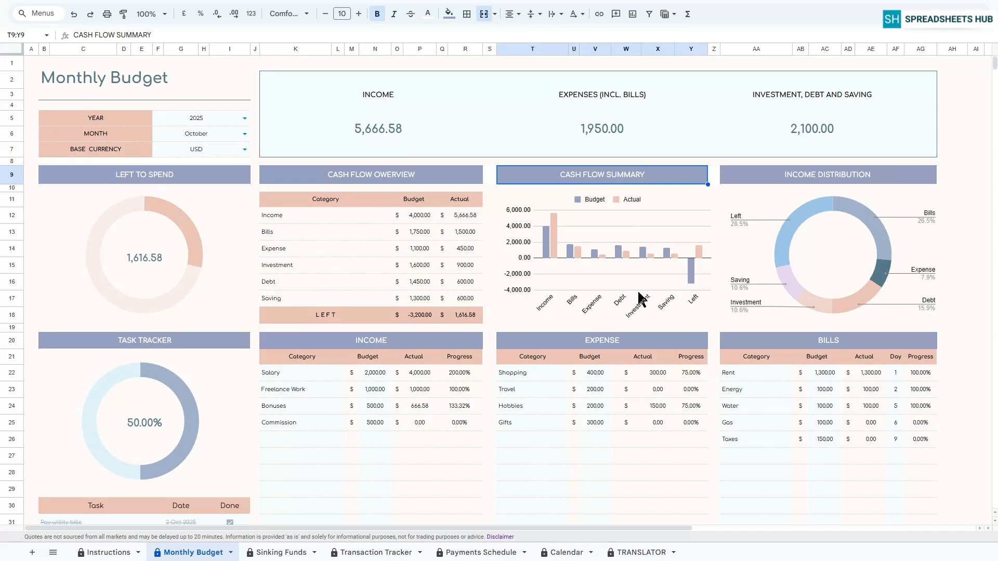
pyautogui.click(804, 179)
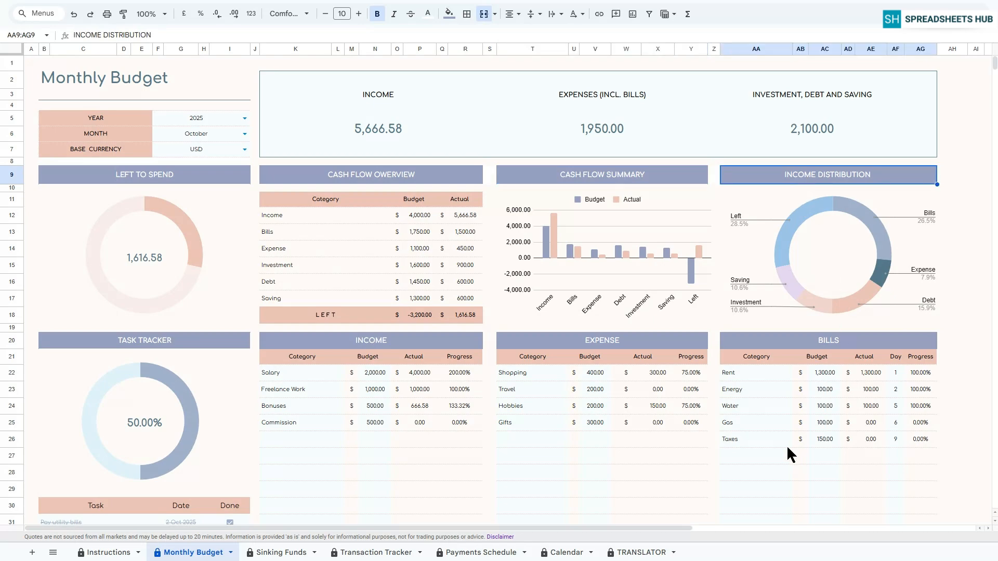
# Examine the actual amounts in the Income, Expense and Bills tables of the Monthly Budget sheet
pyautogui.scroll(-3, 794, 450)
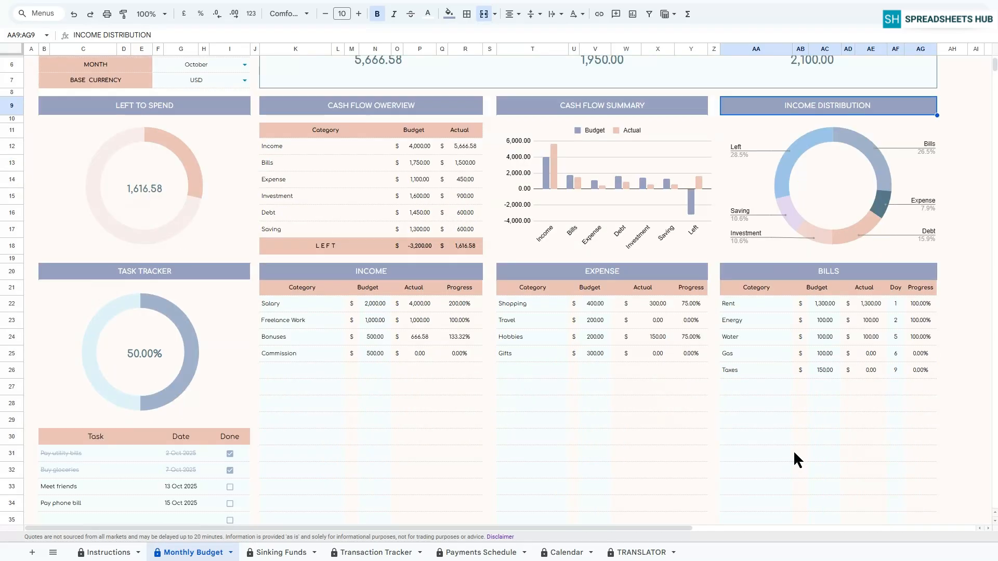
pyautogui.moveTo(416, 302); pyautogui.dragTo(416, 370)
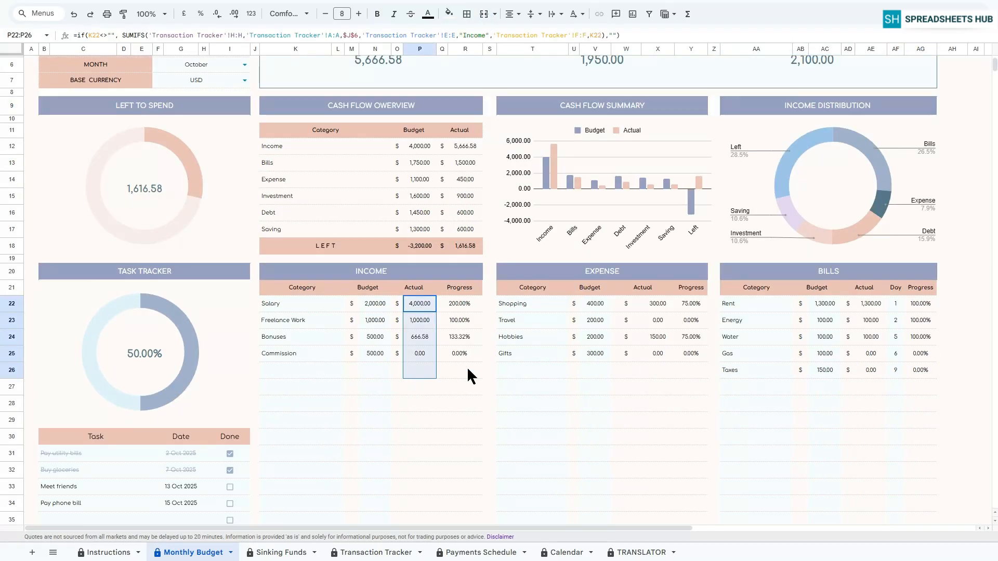
pyautogui.moveTo(657, 306); pyautogui.dragTo(657, 371)
pyautogui.moveTo(867, 320); pyautogui.dragTo(866, 367)
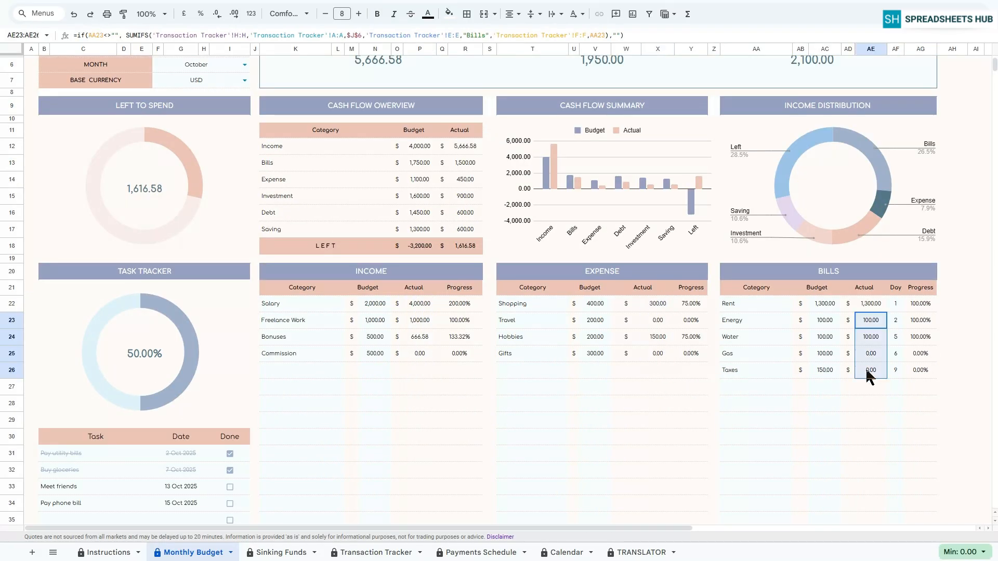
pyautogui.click(866, 287)
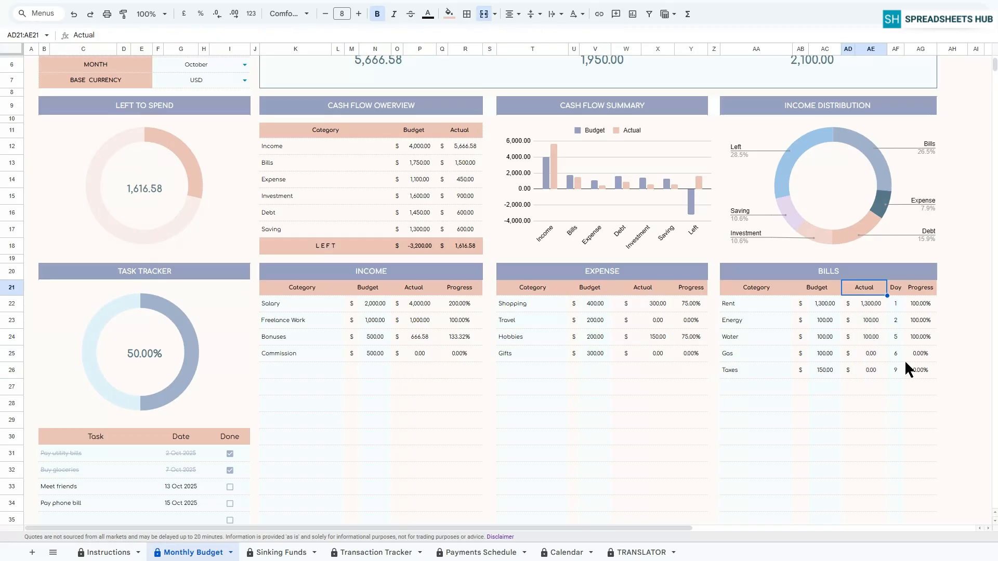
pyautogui.scroll(2, 905, 360)
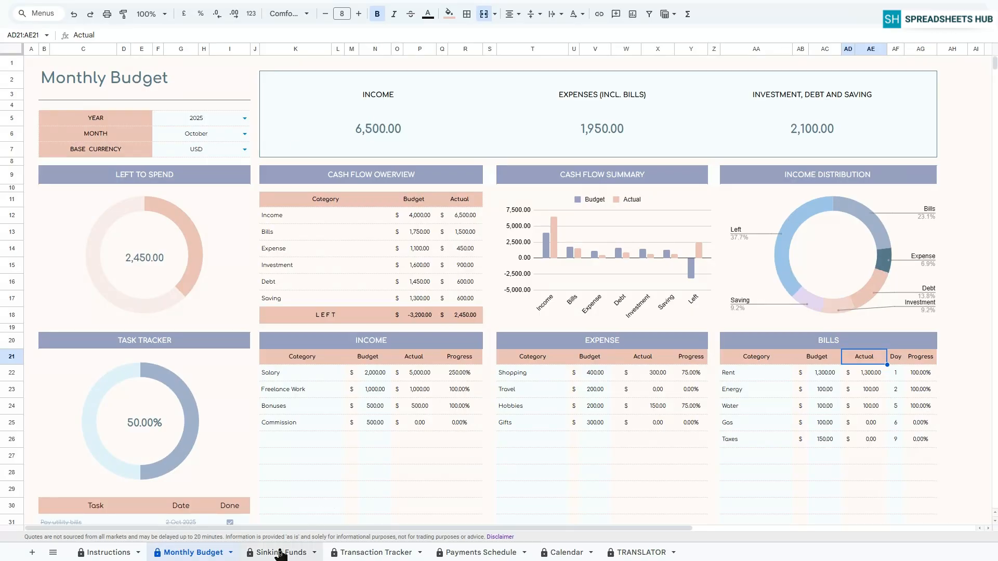
# In the Sinking Funds sheet, set the first goal card in row 9 to the Vacation fund
pyautogui.click(277, 553)
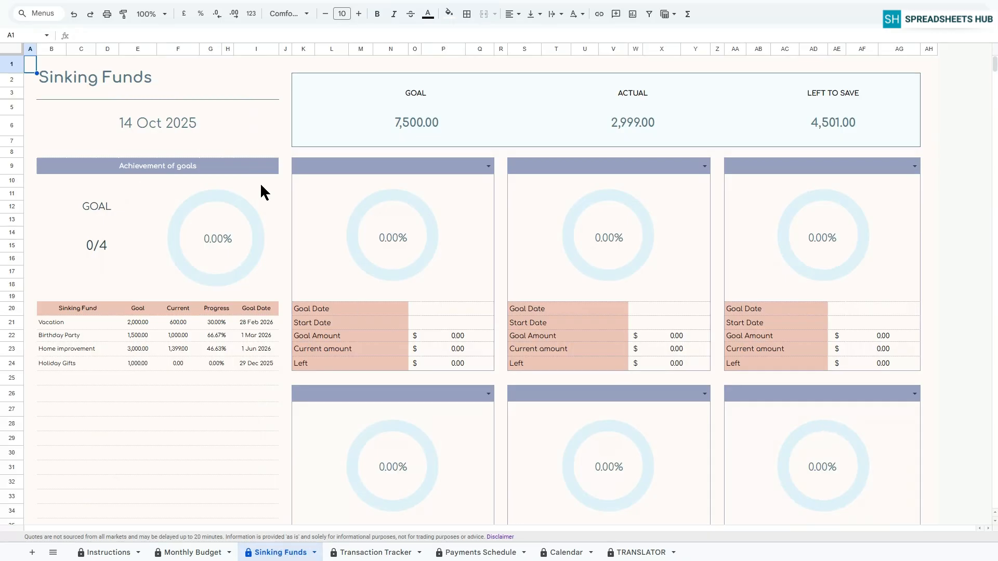
pyautogui.click(191, 166)
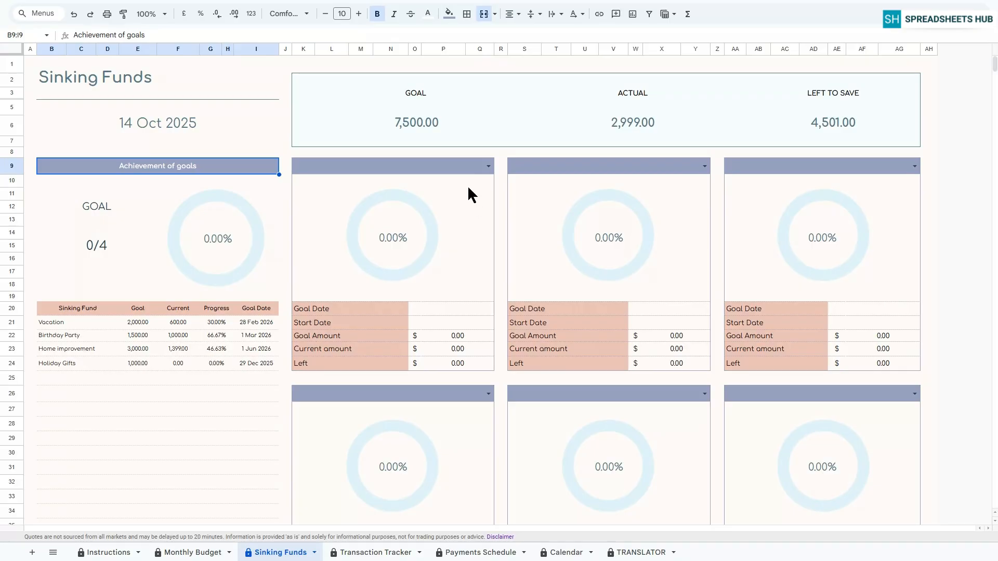
pyautogui.click(489, 166)
pyautogui.click(382, 181)
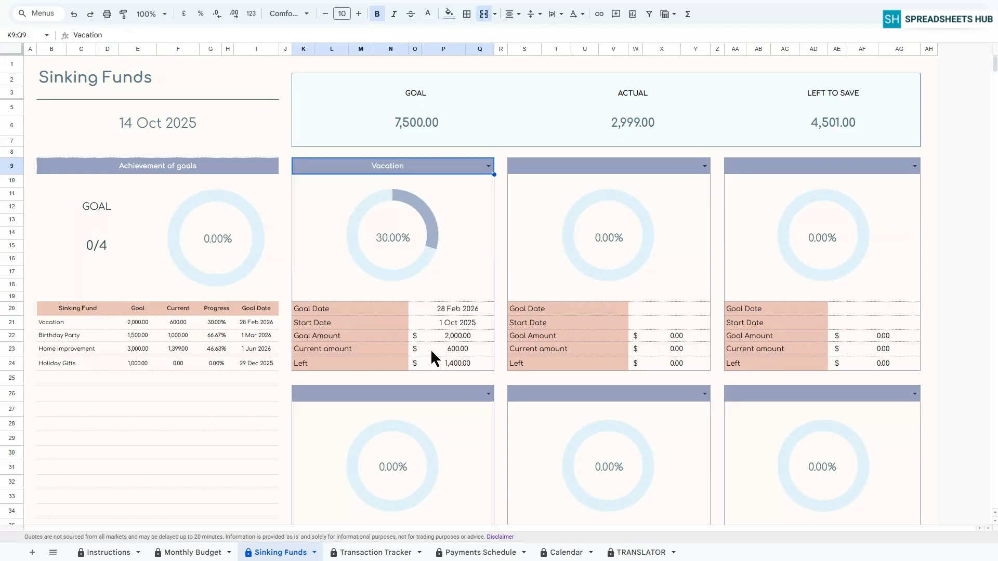
# Set the second goal card in row 9 to Home improvement and the third to Holiday Gifts
pyautogui.click(705, 167)
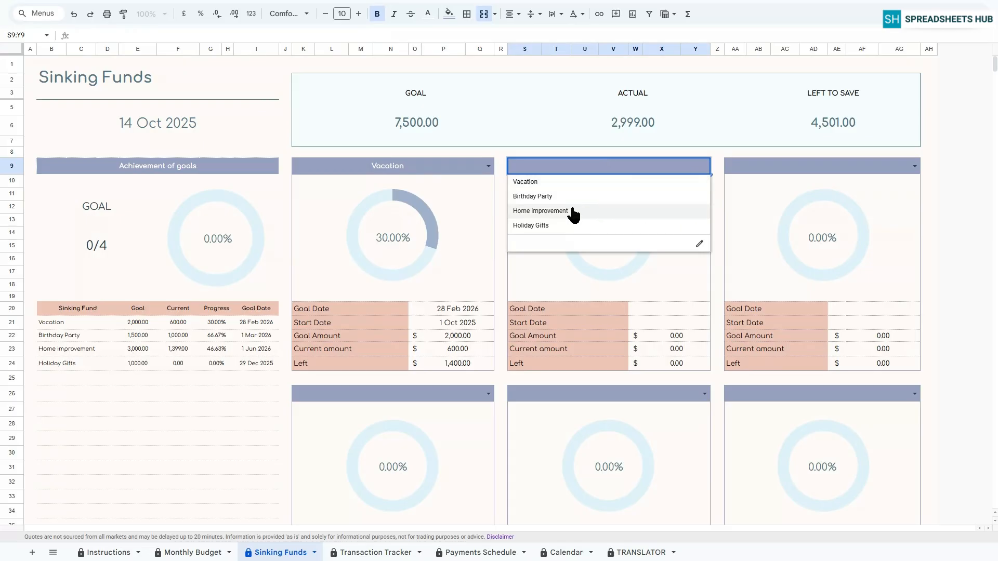
pyautogui.click(572, 211)
pyautogui.click(915, 166)
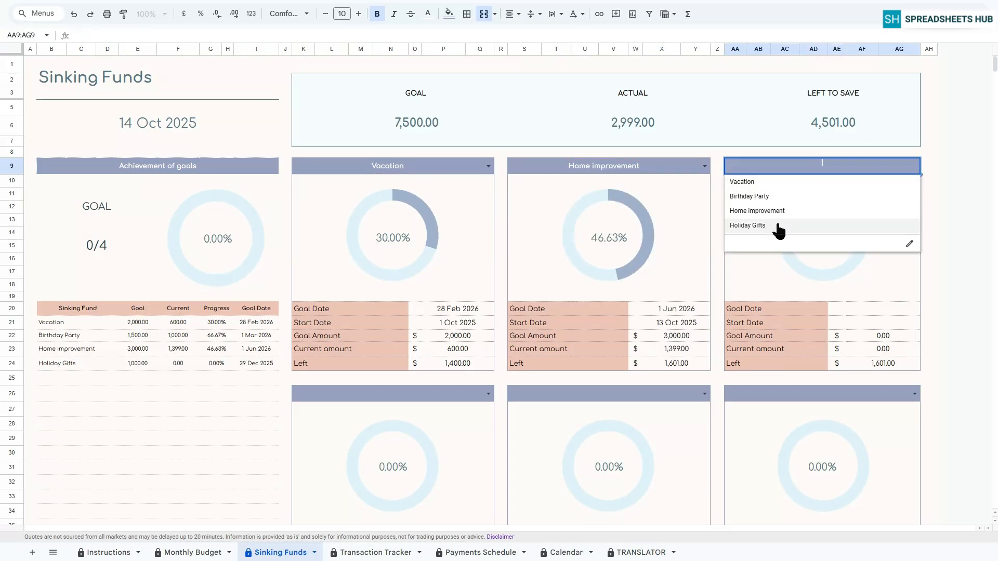
pyautogui.click(779, 226)
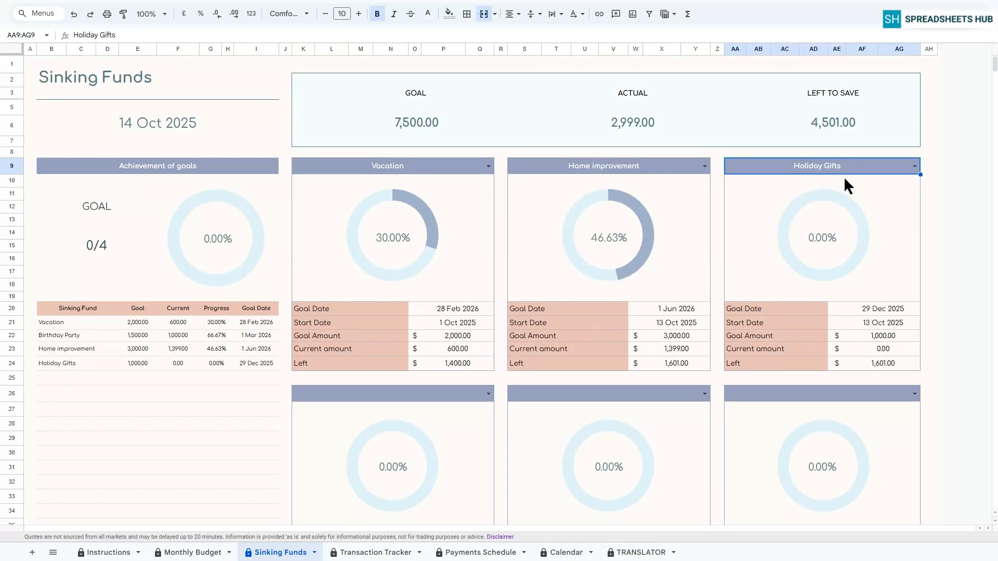
# Change the third goal card in row 9 of the Sinking Funds sheet to the Birthday Party fund
pyautogui.click(914, 166)
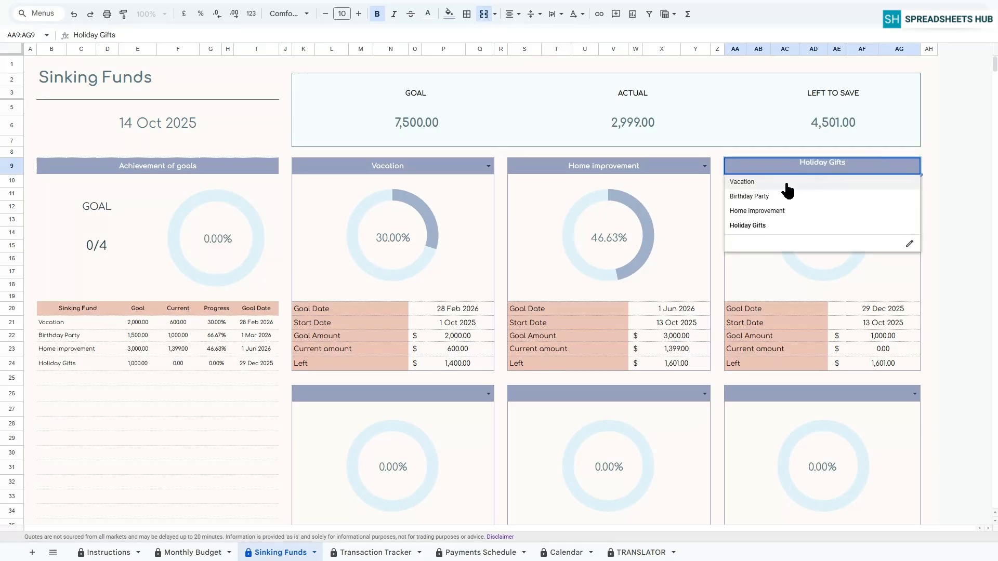
pyautogui.click(780, 196)
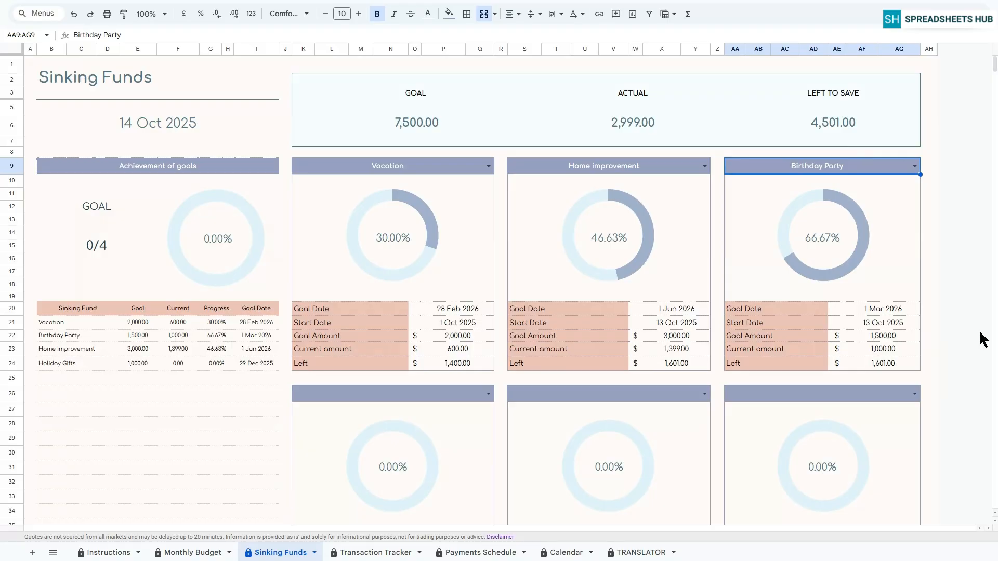
# In the Payments Schedule sheet, set the Debt Snowball start month to October and the base currency to USD
pyautogui.click(493, 554)
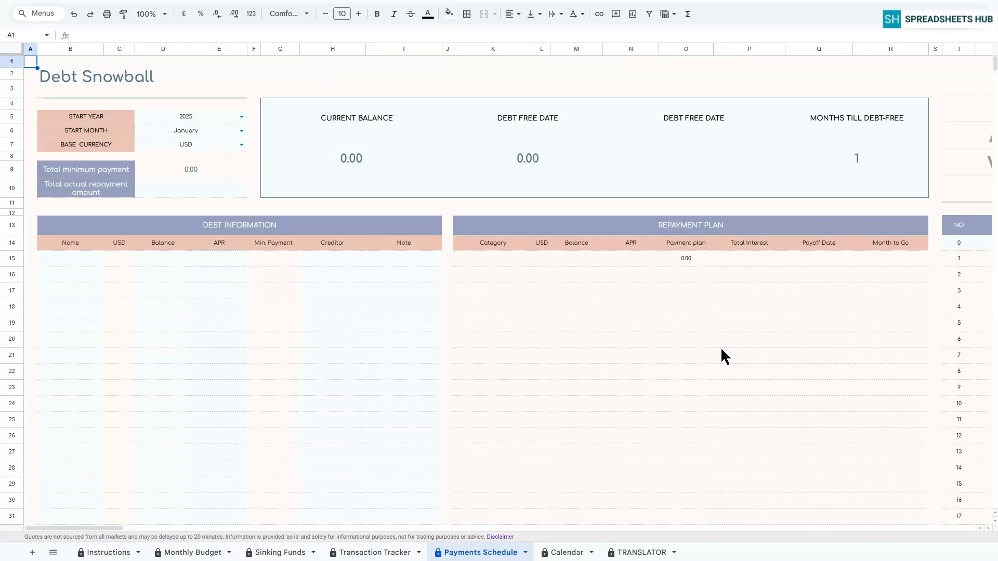
pyautogui.click(242, 116)
pyautogui.click(241, 116)
pyautogui.click(242, 131)
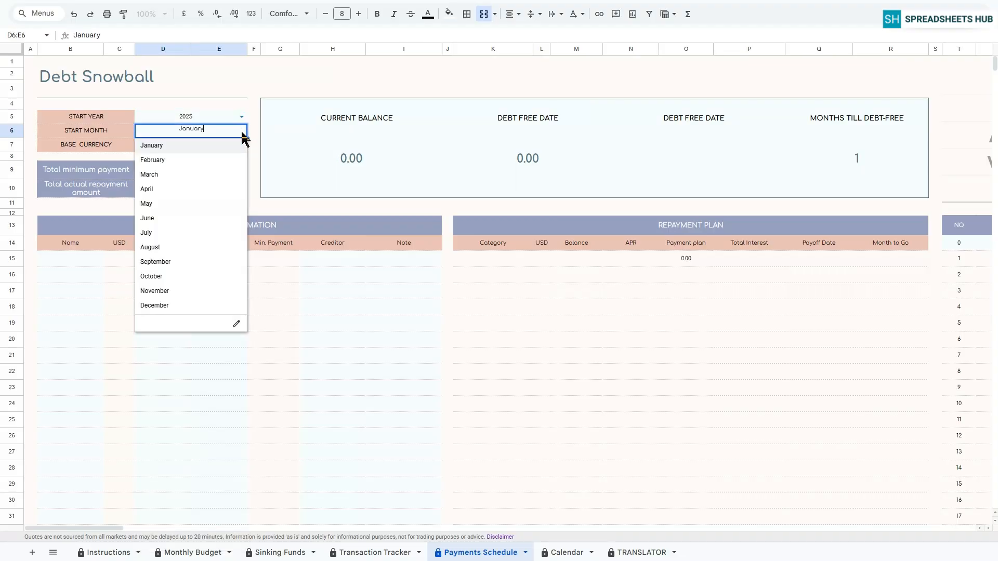
pyautogui.click(156, 276)
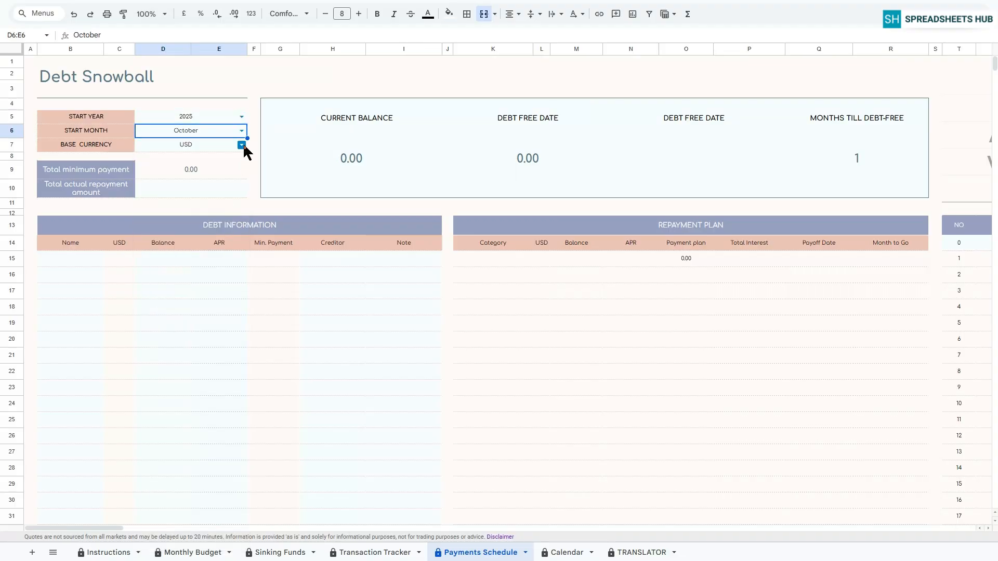
pyautogui.click(242, 144)
pyautogui.click(173, 159)
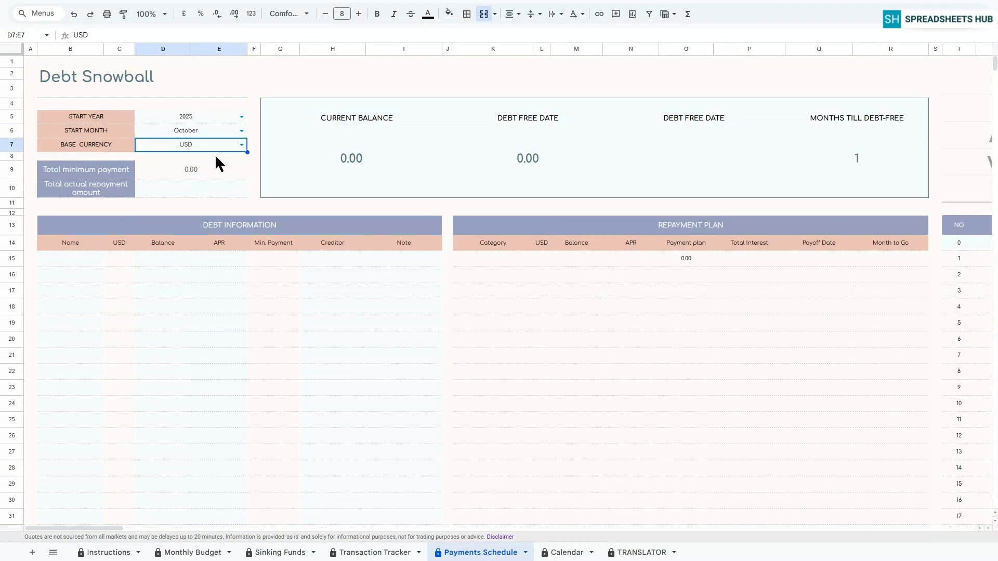
# Examine the column headings of the Debt Information table, from Name through Note, including USD and Min. Payment
pyautogui.click(238, 231)
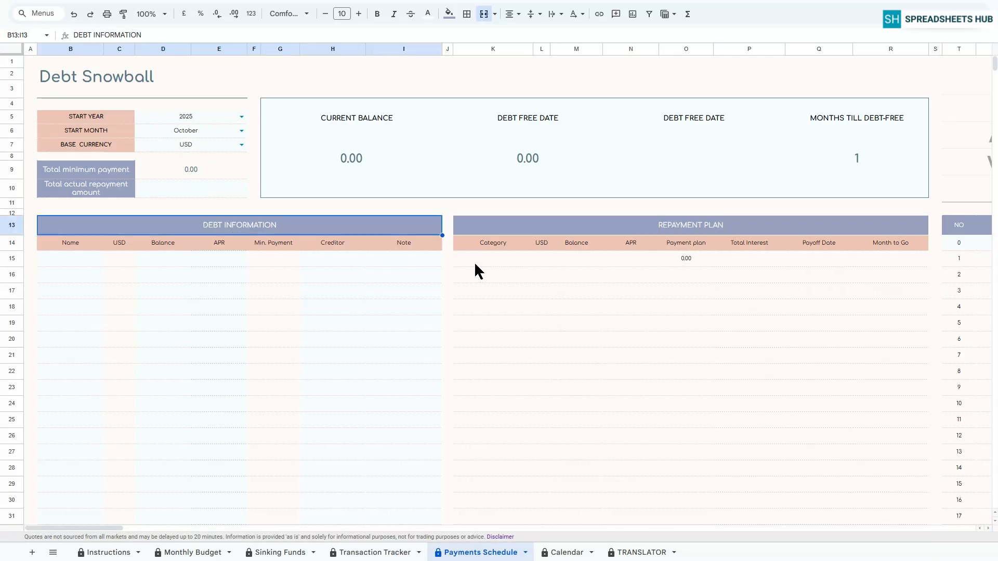
pyautogui.click(73, 243)
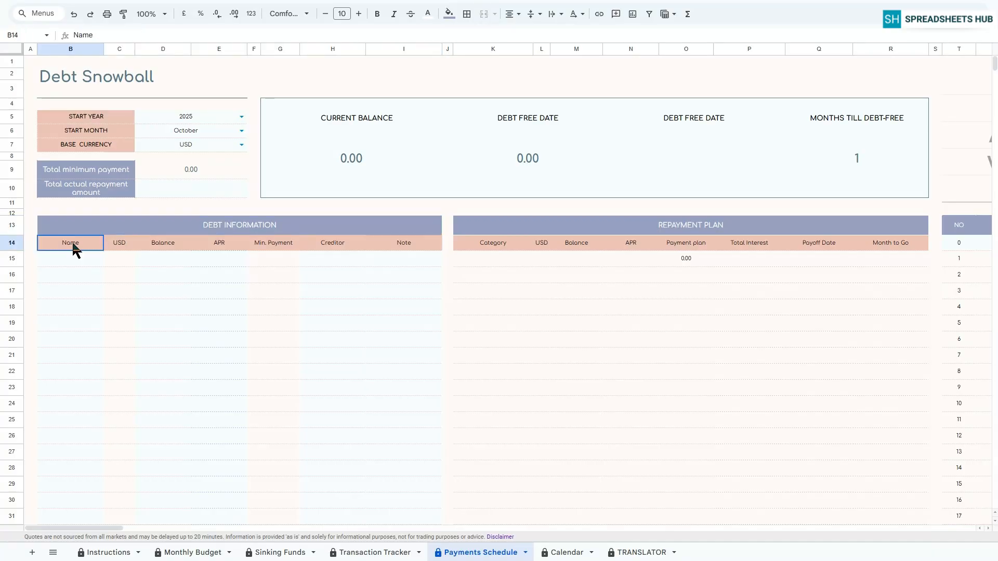
pyautogui.keyDown('ctrl'); pyautogui.click(157, 242); pyautogui.keyUp('ctrl')
pyautogui.keyDown('ctrl'); pyautogui.click(225, 247); pyautogui.keyUp('ctrl')
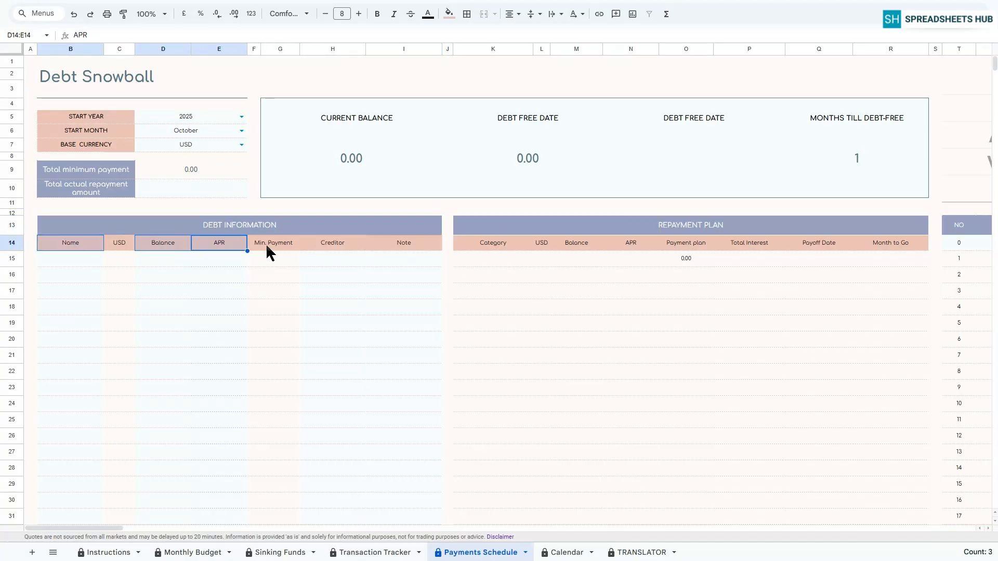
pyautogui.keyDown('ctrl'); pyautogui.click(327, 244); pyautogui.keyUp('ctrl')
pyautogui.keyDown('ctrl'); pyautogui.click(401, 242); pyautogui.keyUp('ctrl')
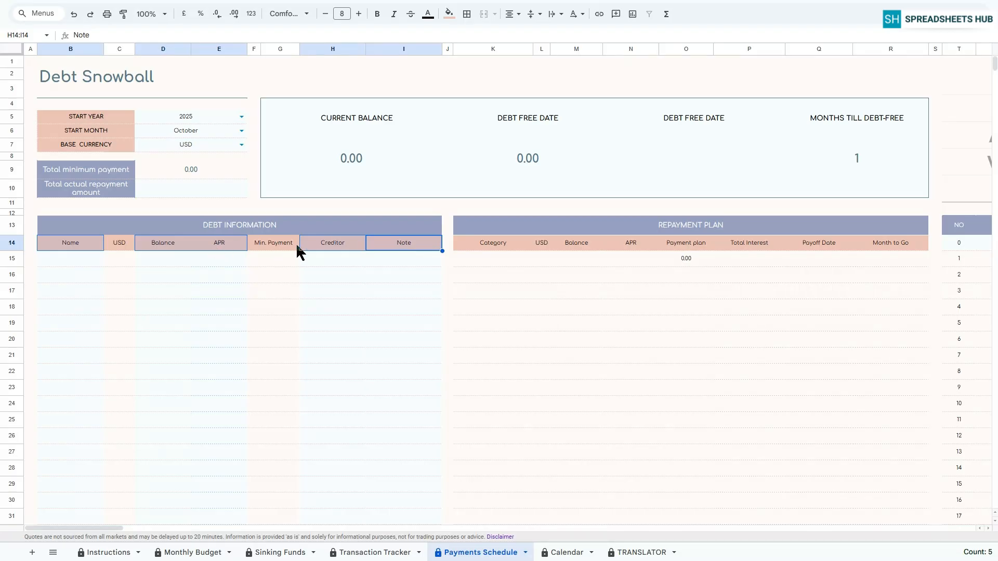
pyautogui.click(117, 242)
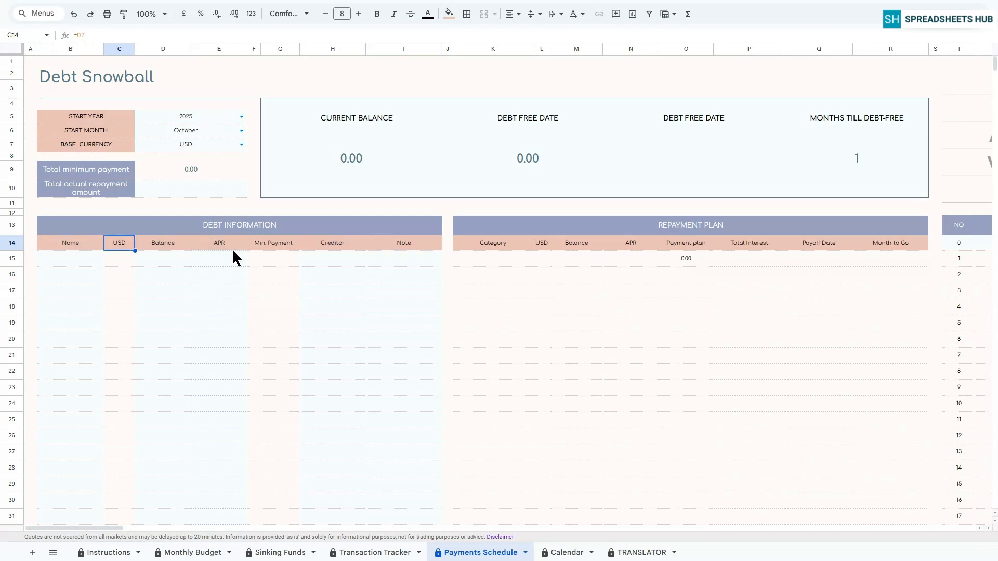
pyautogui.keyDown('ctrl'); pyautogui.click(265, 245); pyautogui.keyUp('ctrl')
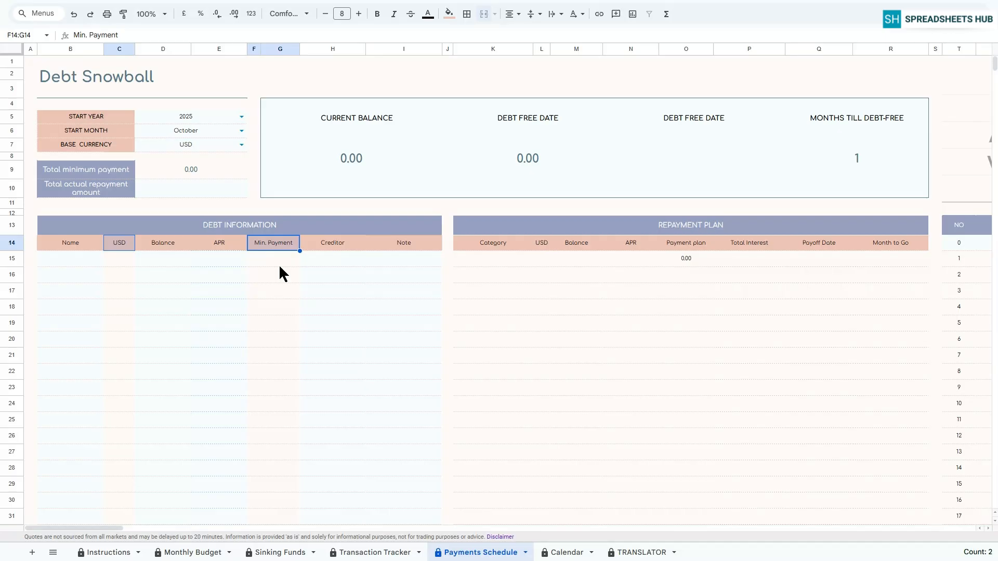
# Enter Debt 1 in row 15 of Debt Information with a balance of 10000, 3% APR and creditor 1
pyautogui.click(70, 258)
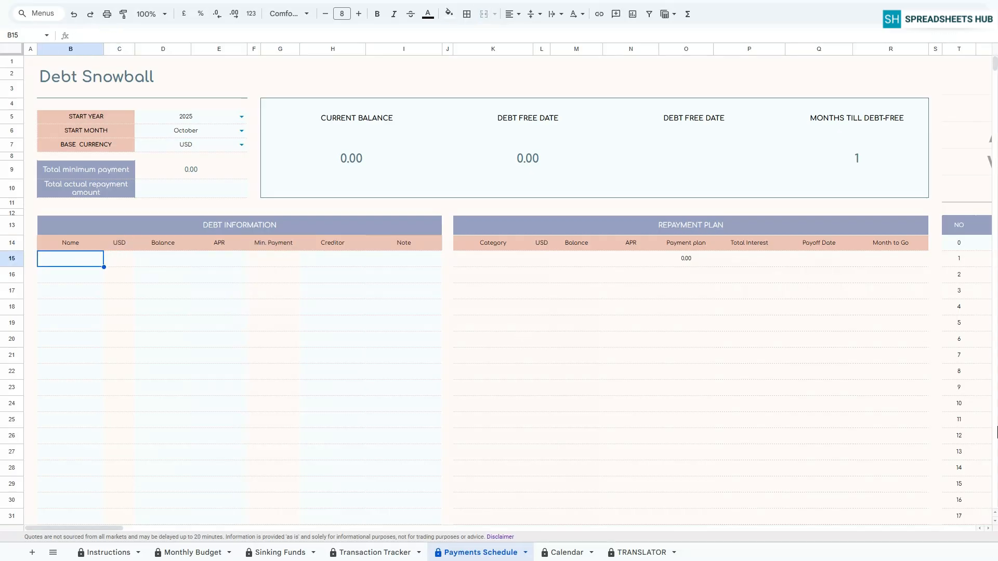
pyautogui.write('Debt 1')
pyautogui.press('Return')
pyautogui.click(164, 258)
pyautogui.write('10000')
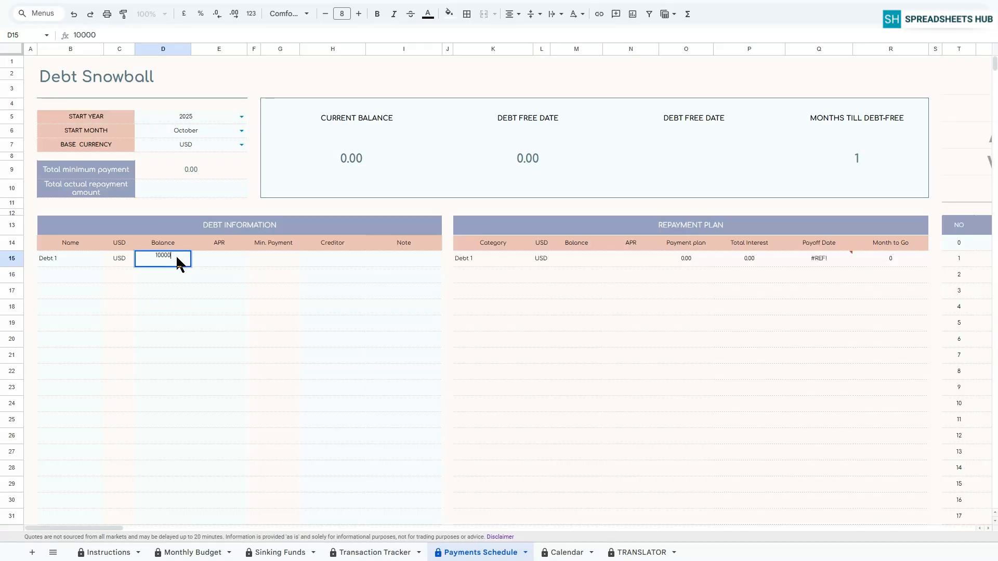
pyautogui.click(218, 257)
pyautogui.write('3')
pyautogui.click(335, 258)
pyautogui.write('1')
# Enter Debt 2 in row 16 of Debt Information with a balance of 15000, 4% APR and creditor 2
pyautogui.click(71, 275)
pyautogui.write('Debt 2')
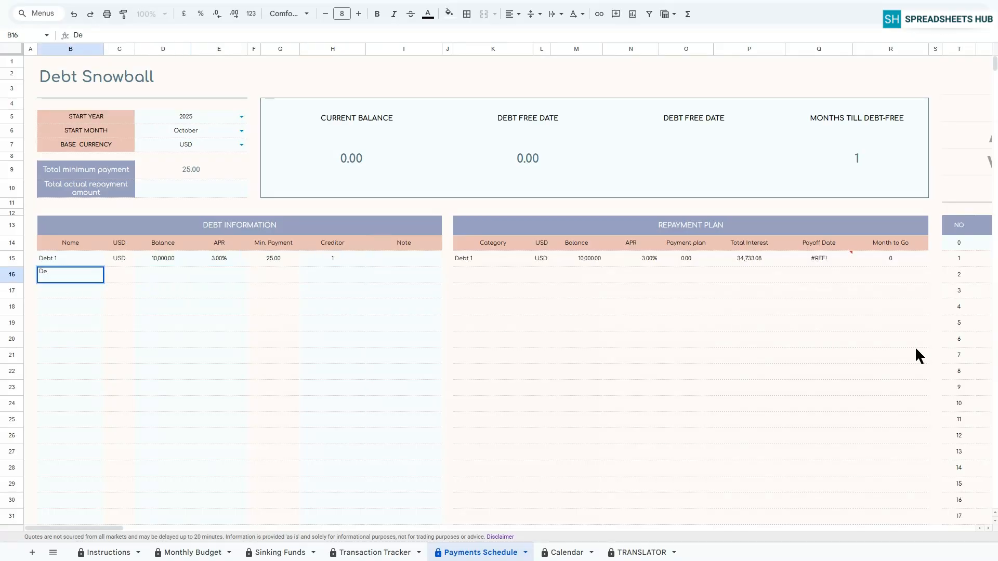
pyautogui.press('Return')
pyautogui.click(163, 275)
pyautogui.write('15000')
pyautogui.press('Tab')
pyautogui.write('4')
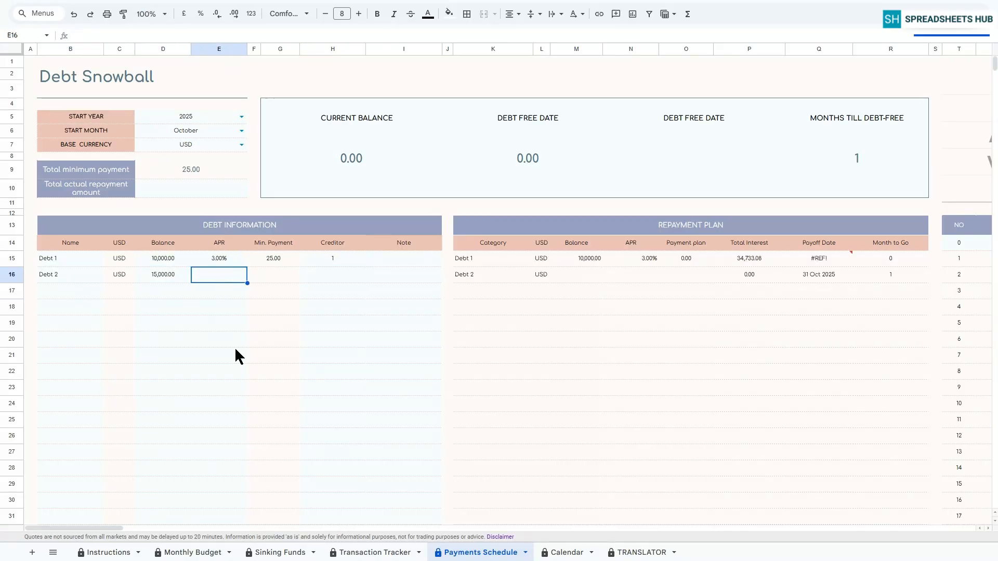
pyautogui.press('Return')
pyautogui.click(327, 273)
pyautogui.write('2')
pyautogui.press('Return')
# Enter Debt 3 in row 17 of Debt Information with a balance of 20000, 3% APR and creditor 3
pyautogui.click(62, 297)
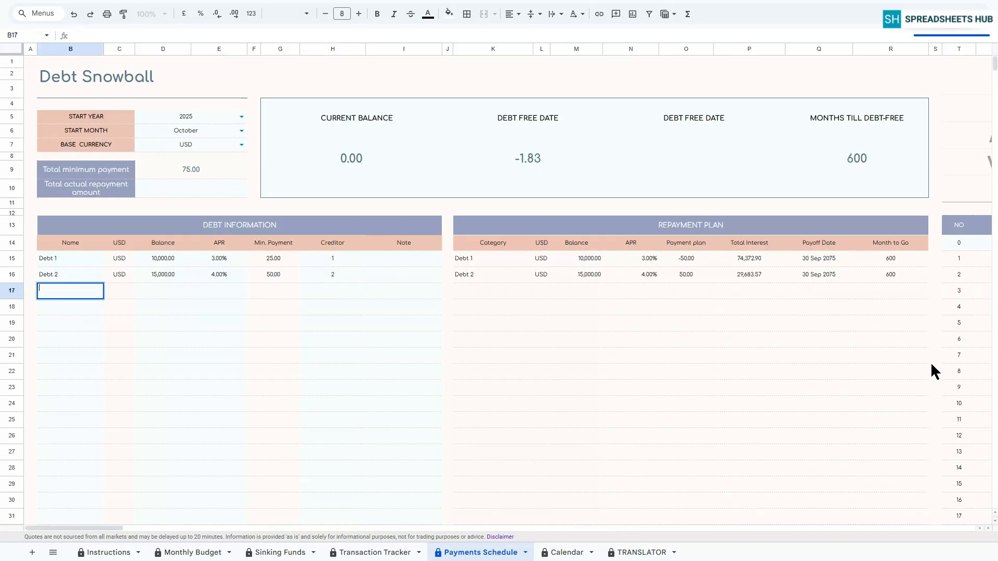
pyautogui.write('Debt 3')
pyautogui.press('Return')
pyautogui.click(157, 291)
pyautogui.write('20000')
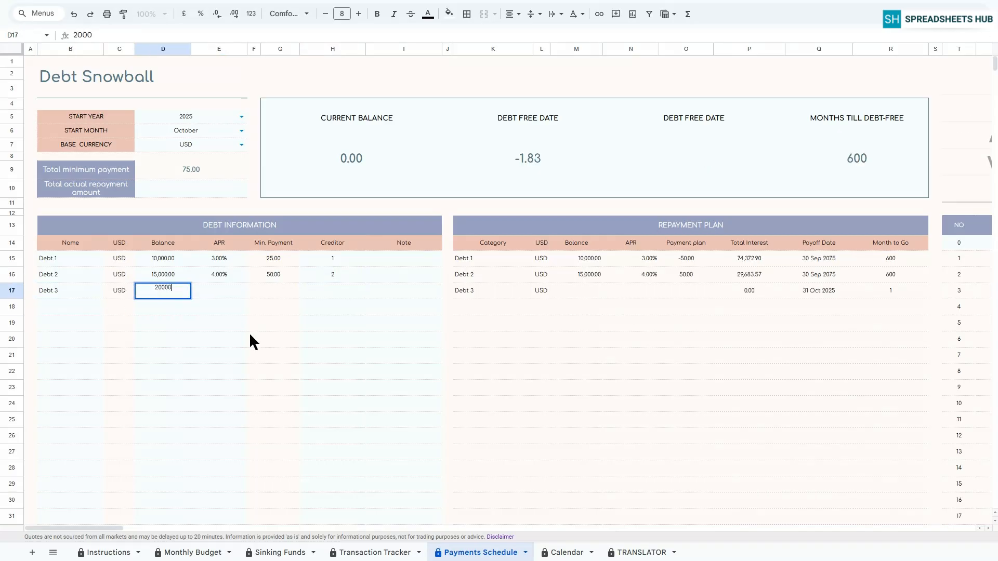
pyautogui.press('Return')
pyautogui.press('Up')
pyautogui.press('Right')
pyautogui.write('3')
pyautogui.press('Return')
pyautogui.click(311, 292)
pyautogui.write('3')
pyautogui.press('Return')
# Enter Debt 4 in row 18 of Debt Information with a balance of 15000, 4% APR and creditor 4
pyautogui.click(63, 302)
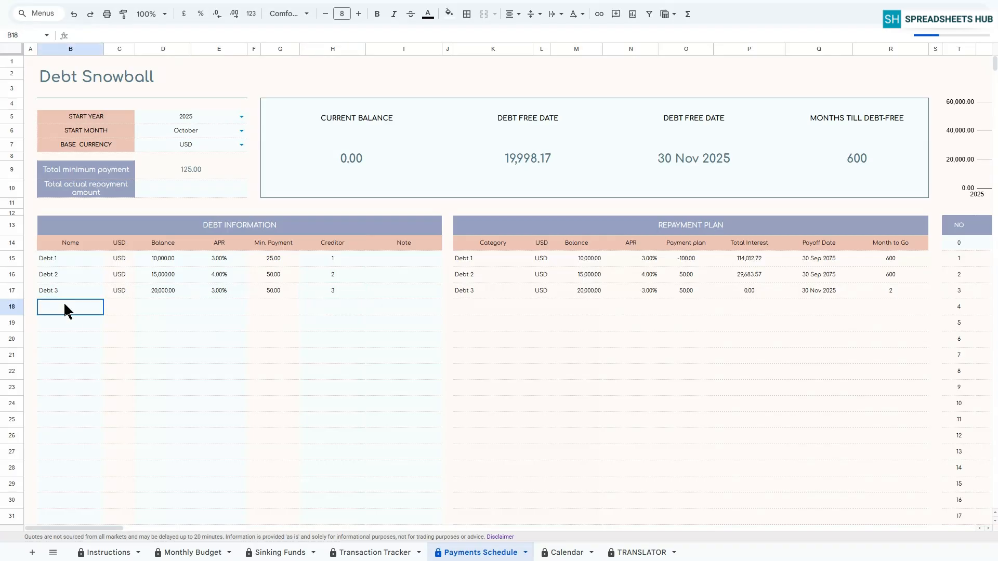
pyautogui.write('Debt 4')
pyautogui.press('Return')
pyautogui.click(176, 304)
pyautogui.write('15000')
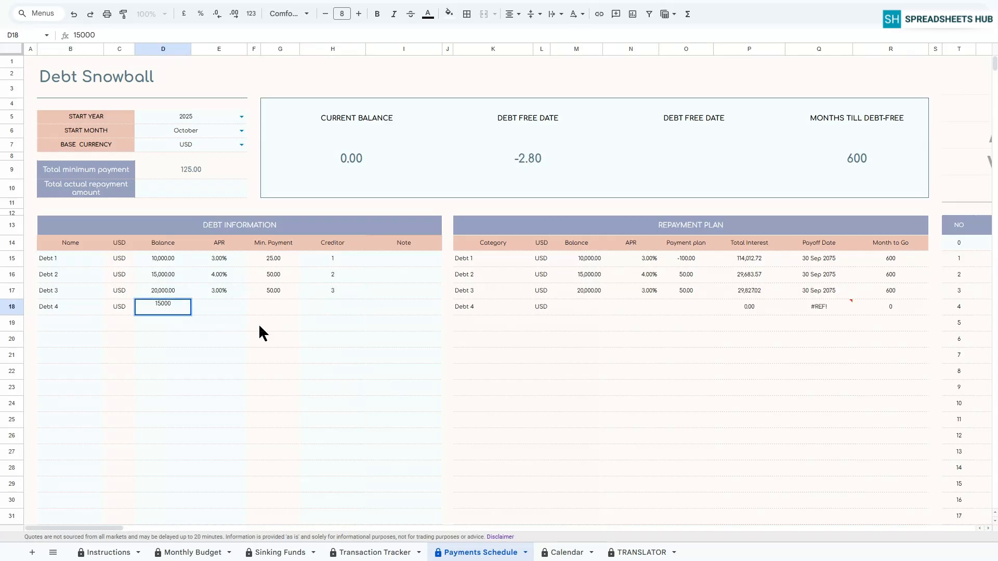
pyautogui.press('Tab')
pyautogui.write('4%')
pyautogui.click(332, 307)
pyautogui.write('4')
pyautogui.press('Return')
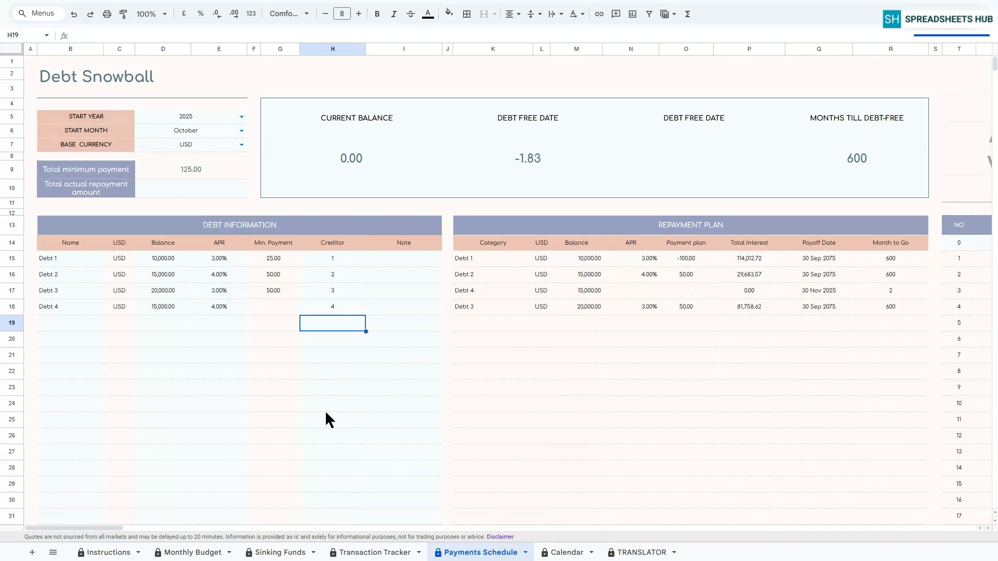
# Review the total minimum payment and set the total actual repayment amount to 200
pyautogui.click(132, 169)
pyautogui.click(168, 168)
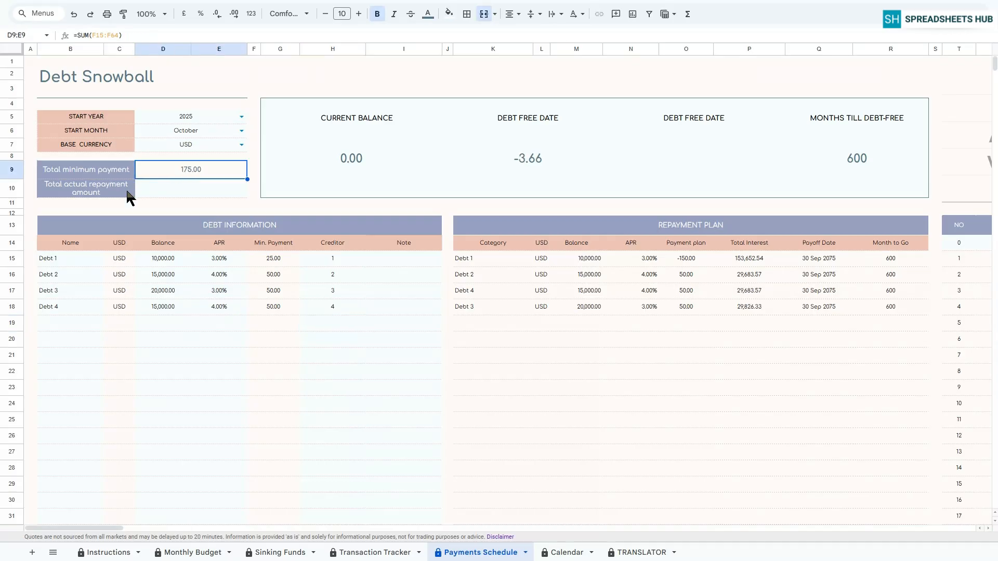
pyautogui.click(126, 188)
pyautogui.click(167, 187)
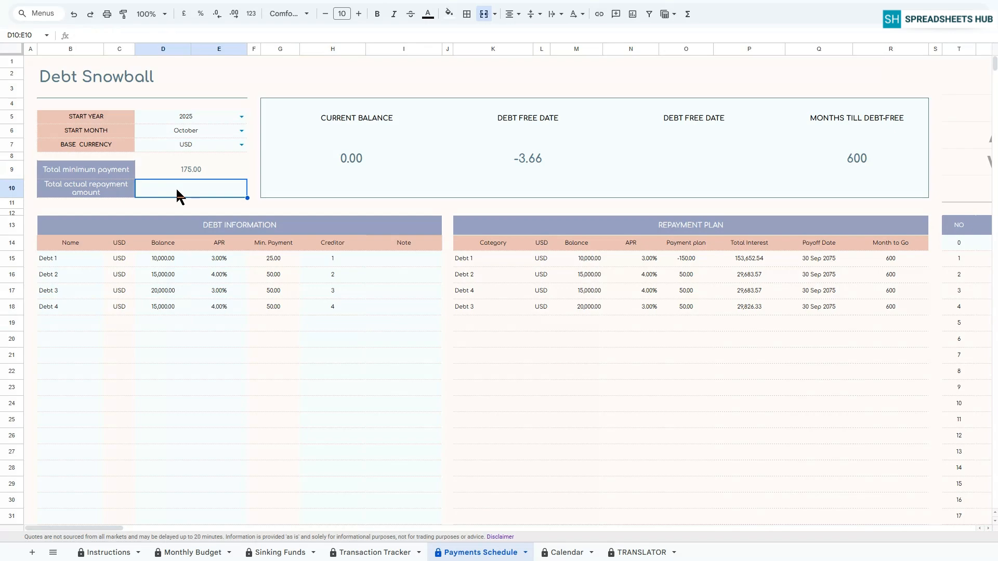
pyautogui.write('200')
pyautogui.press('Return')
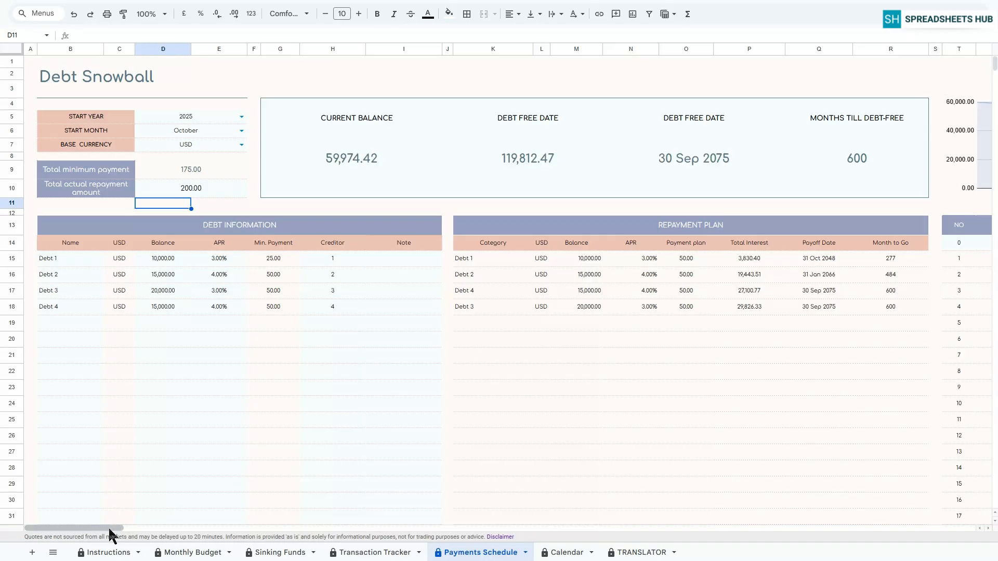
# Review the Repayment Plan and enter 100 as the Add/Subtract amount for Oct-25 in the monthly payment schedule
pyautogui.moveTo(109, 530); pyautogui.dragTo(133, 528)
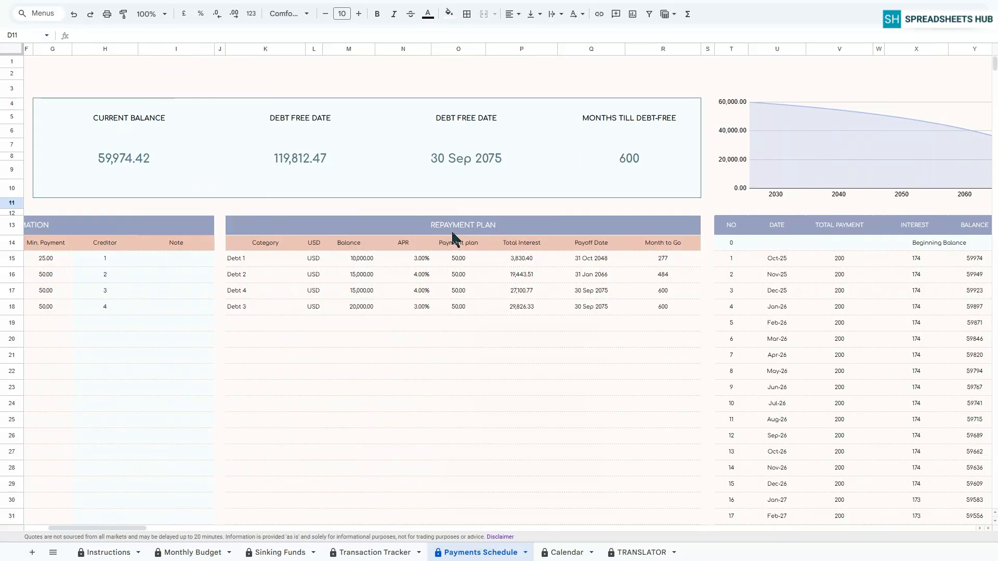
pyautogui.click(475, 228)
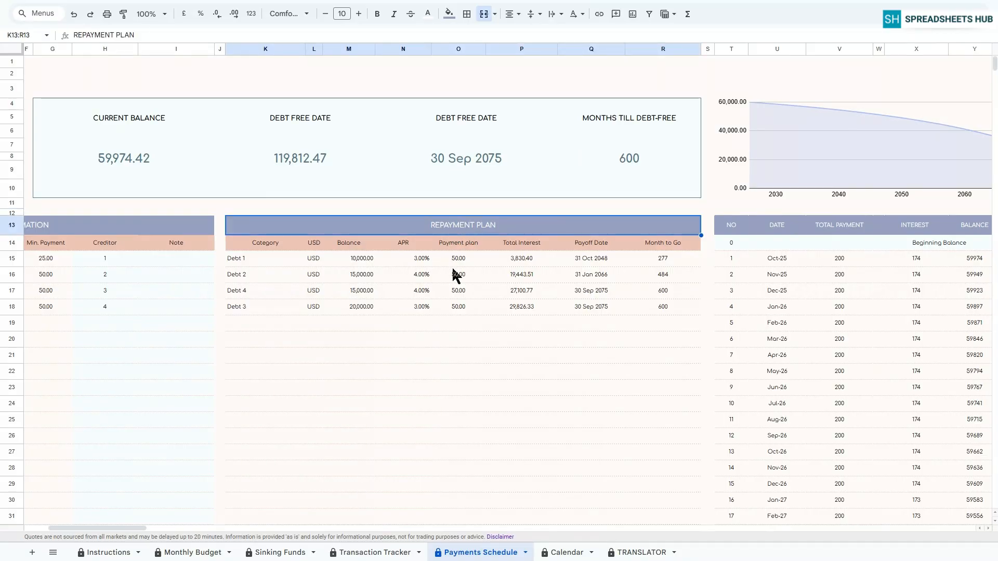
pyautogui.moveTo(141, 528); pyautogui.dragTo(192, 524)
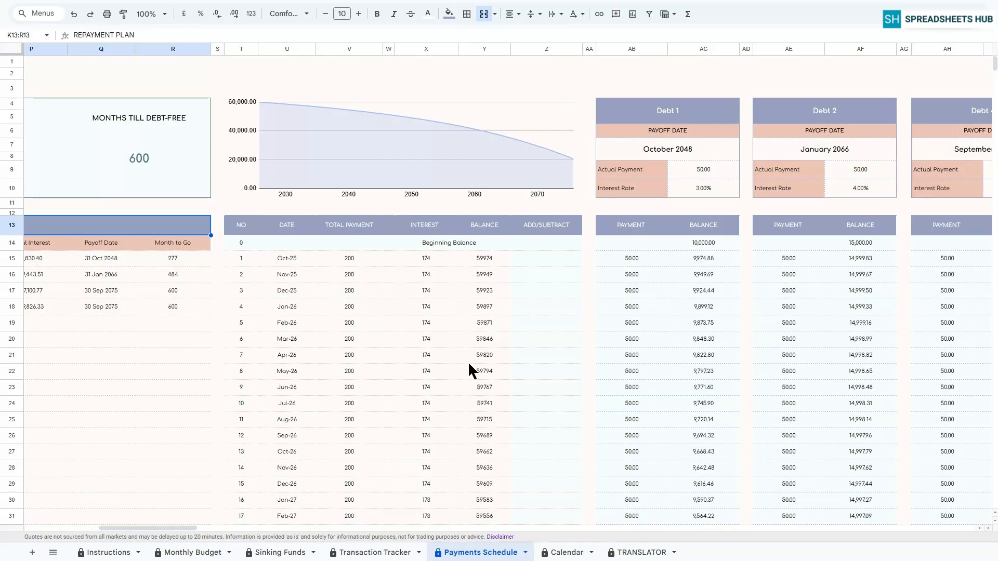
pyautogui.click(553, 226)
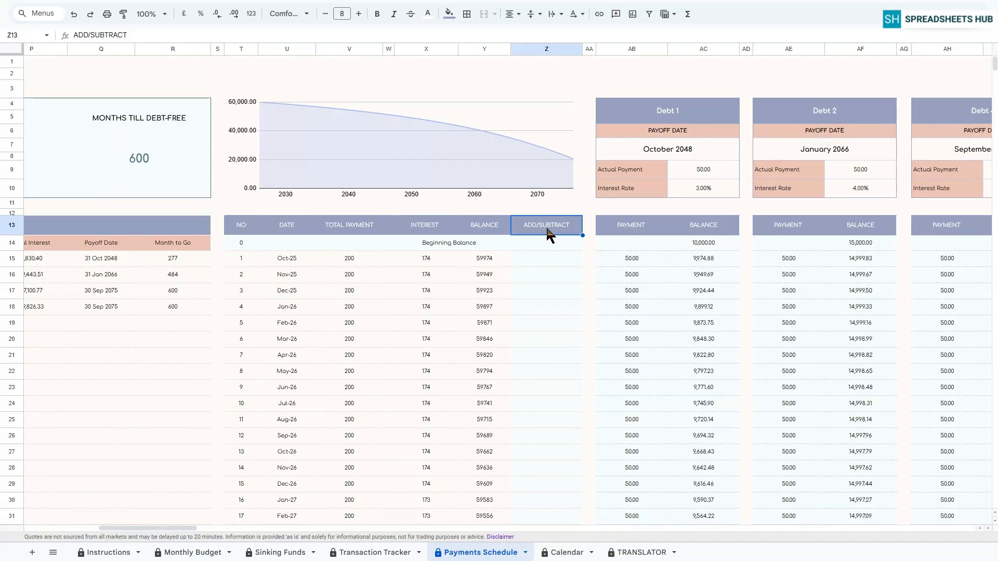
pyautogui.click(547, 257)
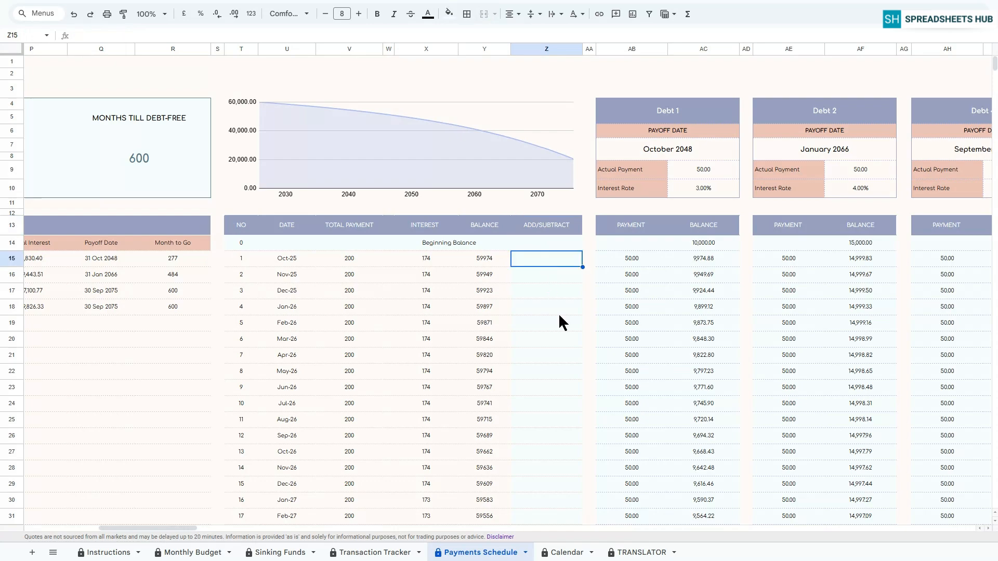
pyautogui.write('100')
pyautogui.press('Return')
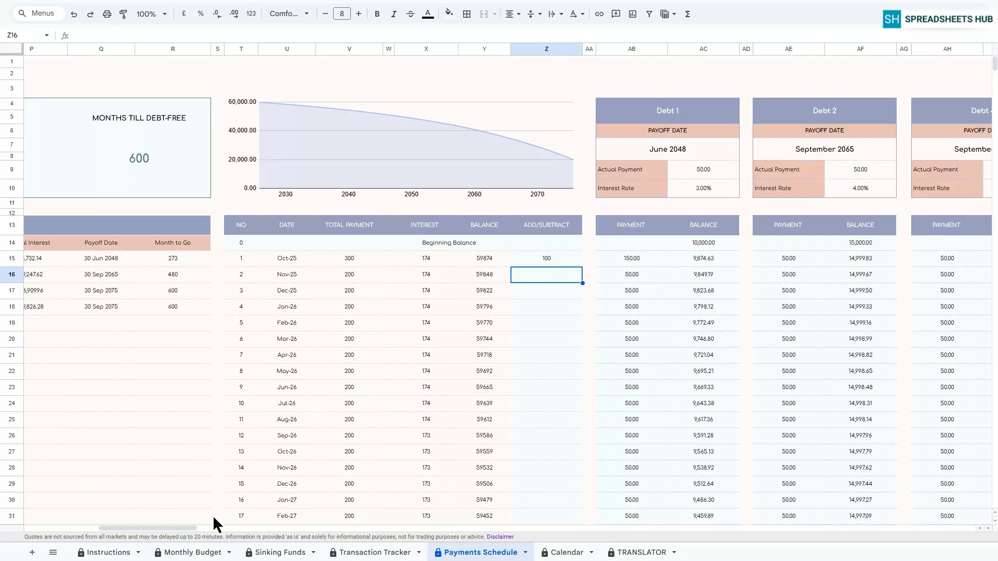
# Examine the individual payoff cards and the payment and balance tables of the four debts
pyautogui.moveTo(187, 528); pyautogui.dragTo(223, 527)
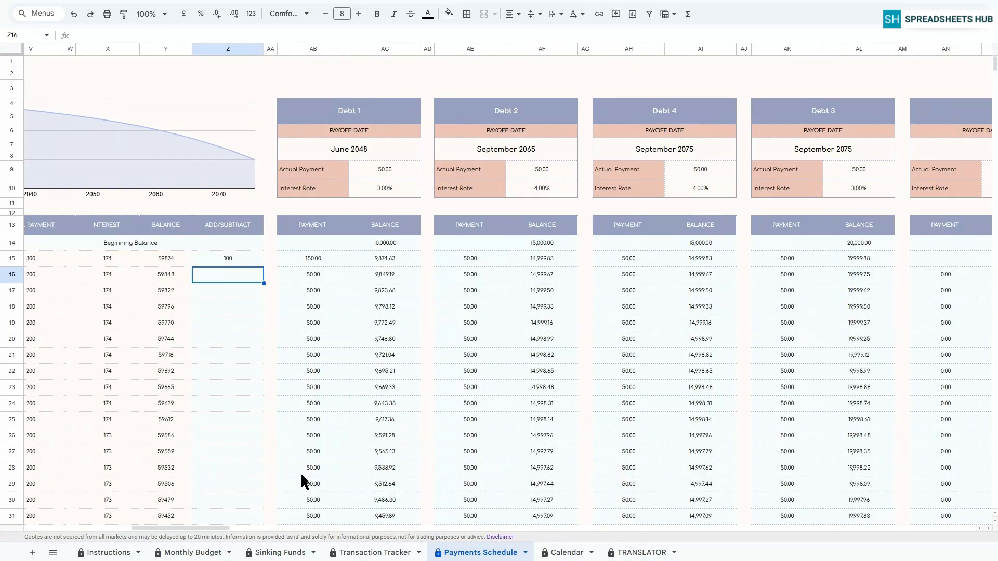
pyautogui.moveTo(220, 523); pyautogui.dragTo(237, 523)
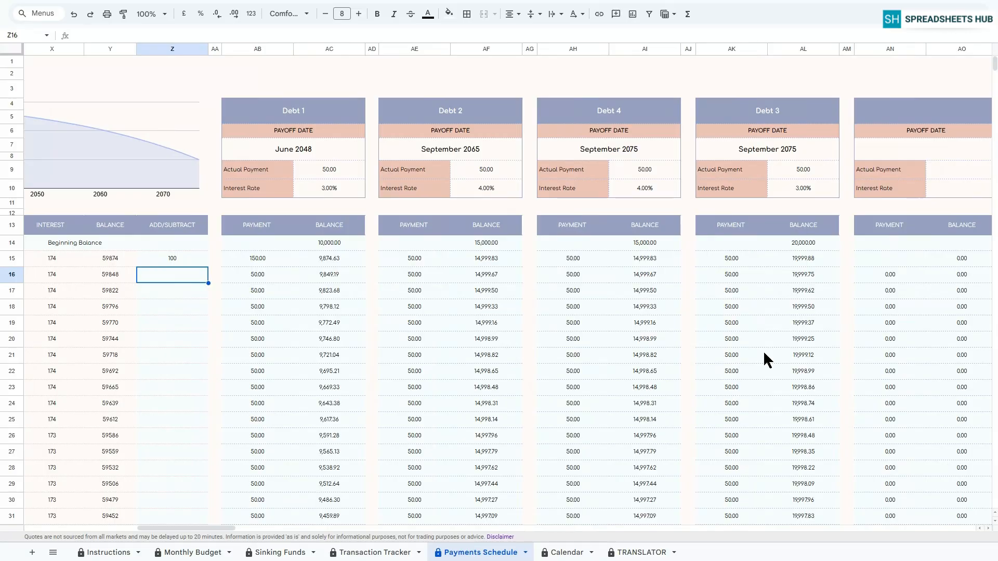
# Open the Calendar sheet and go to cell A1
pyautogui.click(565, 553)
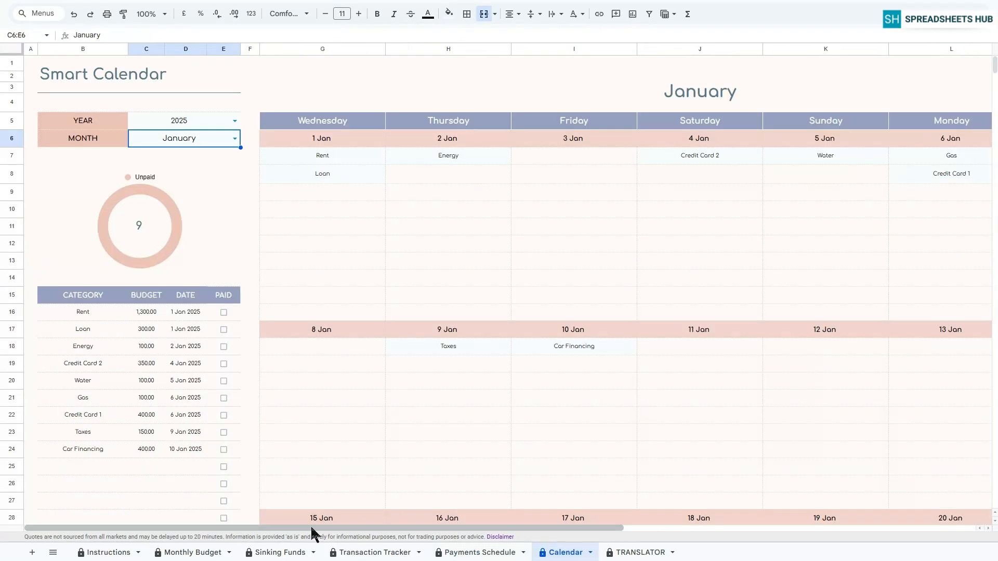
pyautogui.moveTo(311, 529)
pyautogui.mouseDown()
pyautogui.moveTo(404, 531)
pyautogui.moveTo(307, 535)
pyautogui.mouseUp()
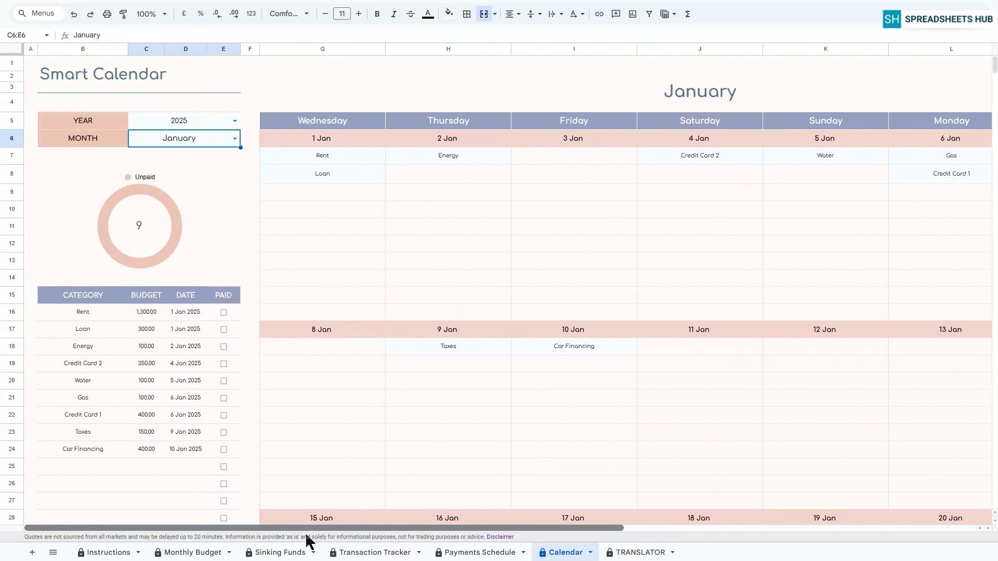
pyautogui.click(26, 63)
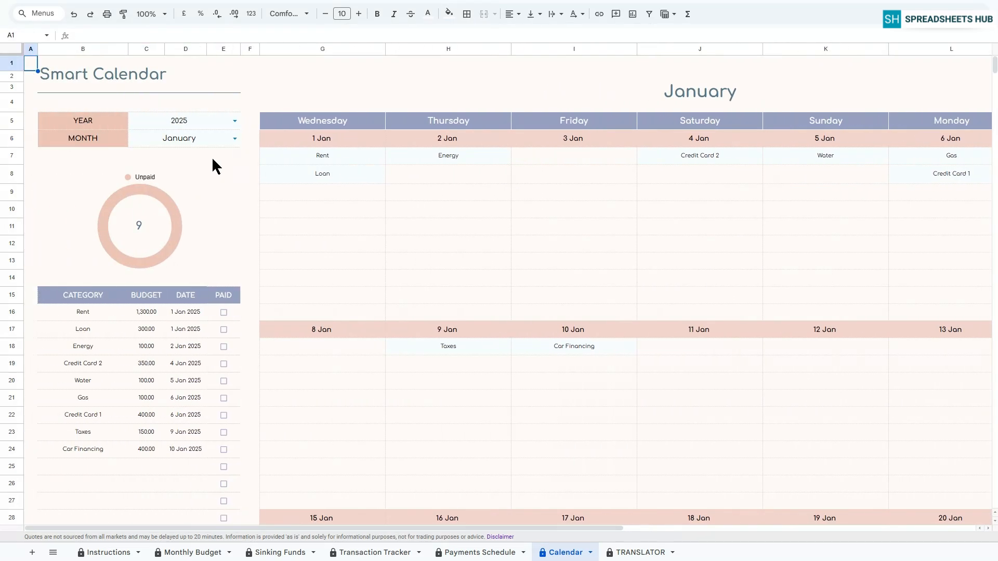
# Set the Smart Calendar's month to October and select the Category header of its payment list
pyautogui.click(235, 138)
pyautogui.click(158, 286)
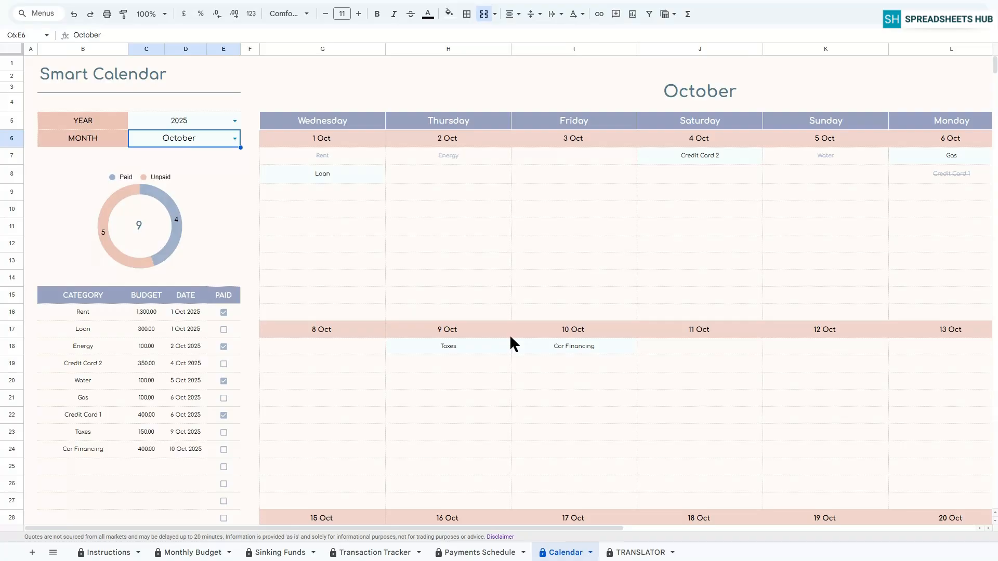
pyautogui.click(99, 300)
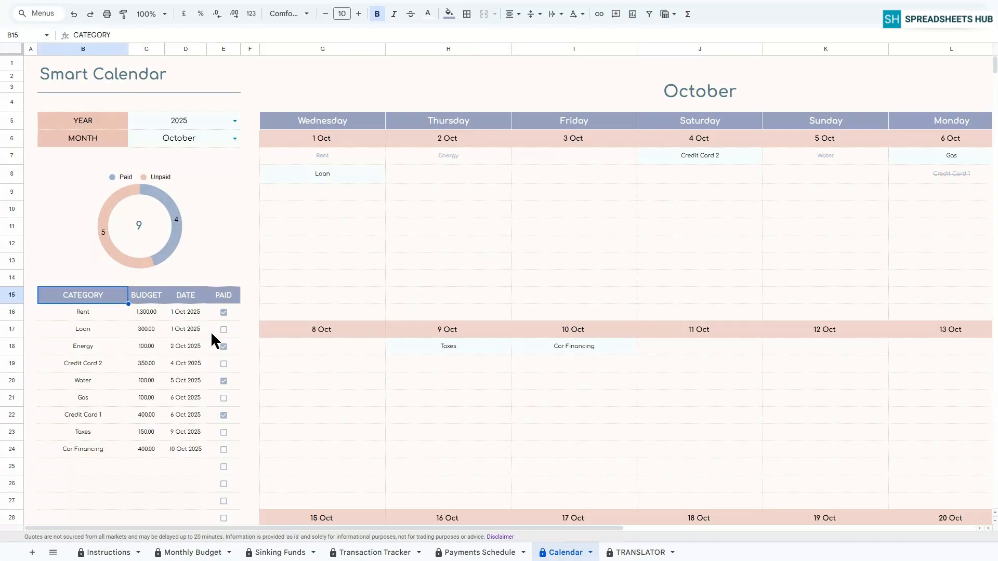
# Check the Day columns of the Bills and Debt tables on the Monthly Budget sheet
pyautogui.click(198, 552)
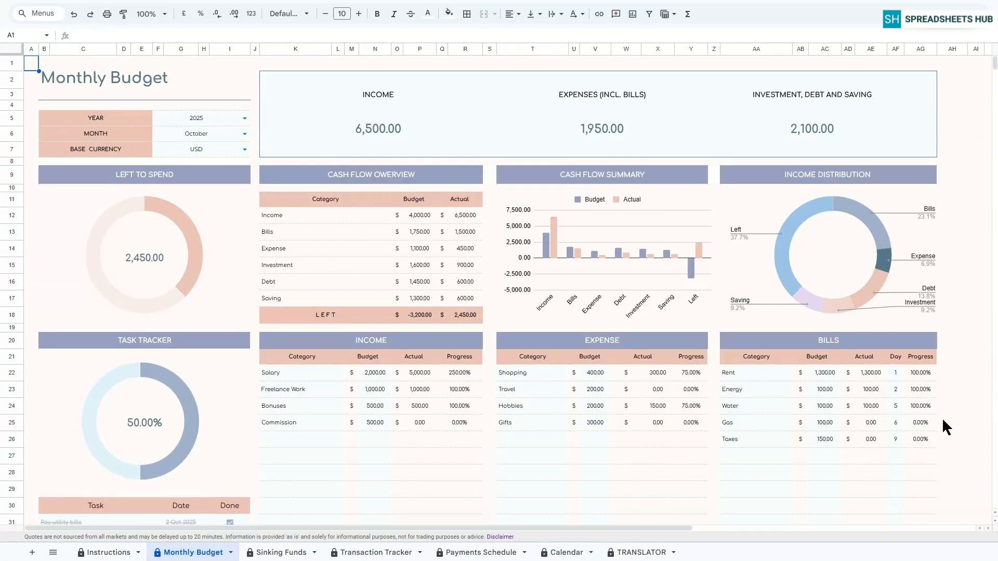
pyautogui.click(896, 359)
pyautogui.scroll(-15, 897, 361)
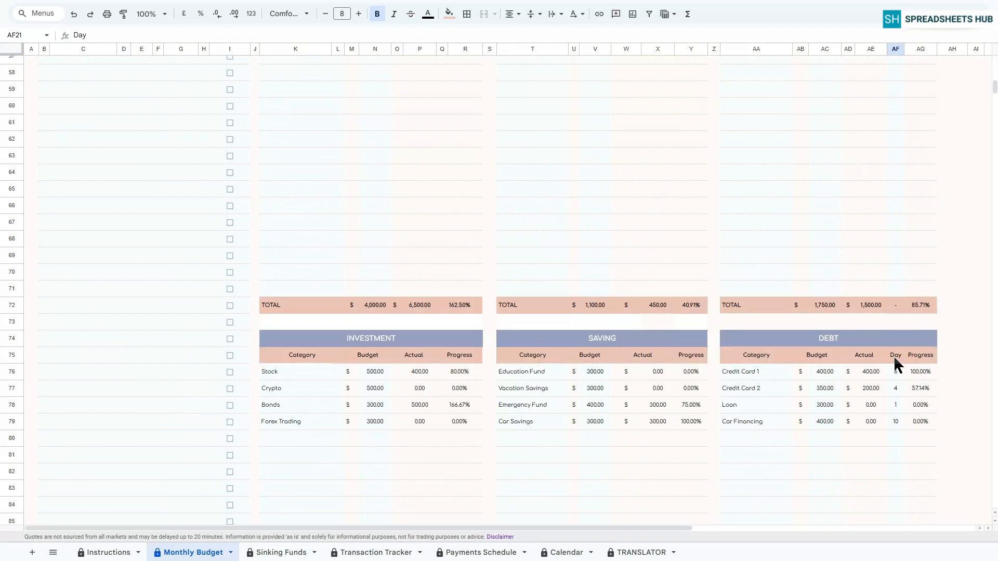
pyautogui.click(891, 355)
# Return to the Calendar sheet and examine the Rent row's Paid checkbox and the full October calendar grid
pyautogui.click(563, 552)
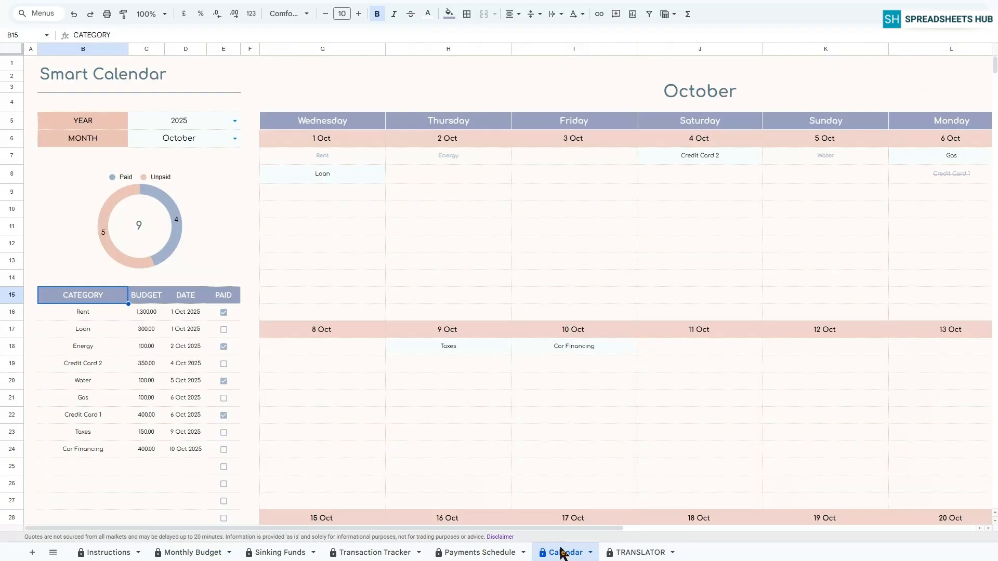
pyautogui.click(233, 318)
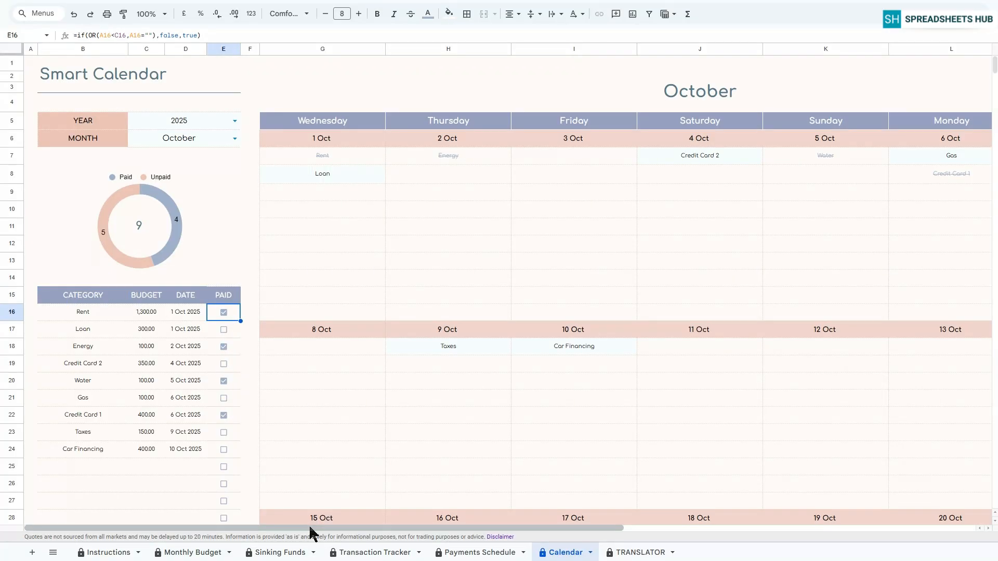
pyautogui.moveTo(320, 528); pyautogui.dragTo(400, 528)
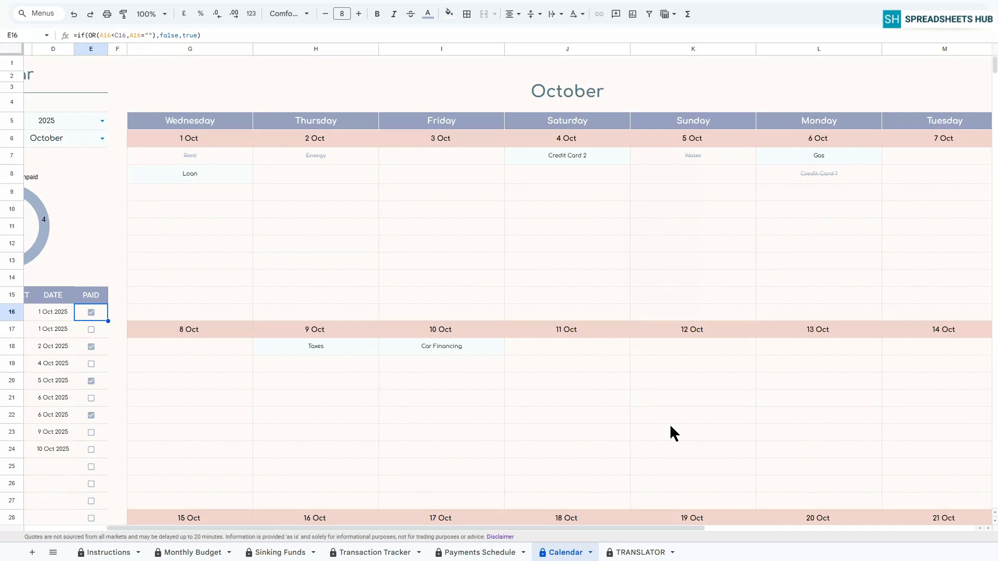
pyautogui.hscroll(-1, 129, 66)
pyautogui.click(130, 67)
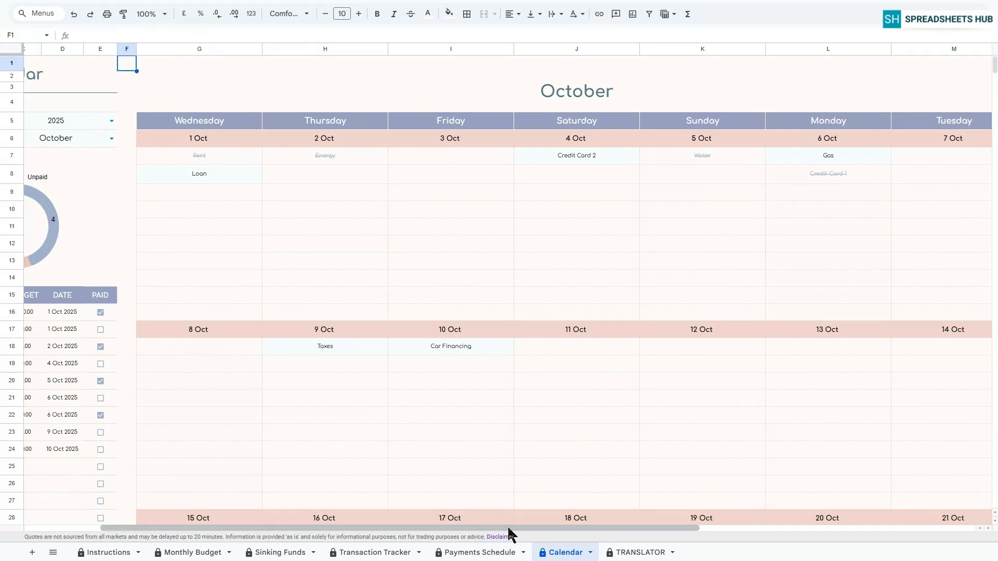
pyautogui.moveTo(509, 528); pyautogui.dragTo(539, 529)
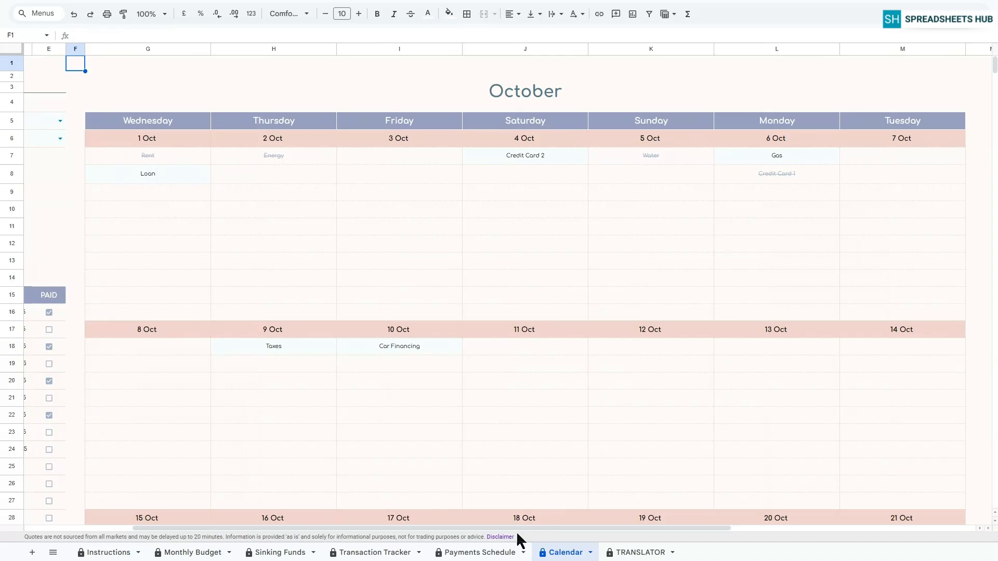
# Review the Monthly Budget dashboard, followed by the Sinking Funds, Transaction Tracker and Payments Schedule sheets
pyautogui.click(214, 554)
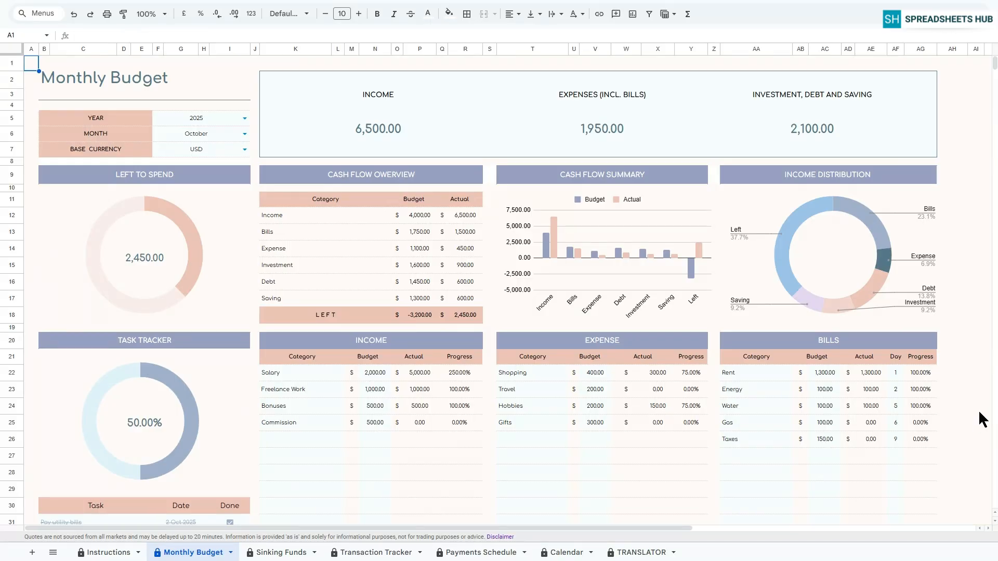
pyautogui.scroll(-3, 978, 410)
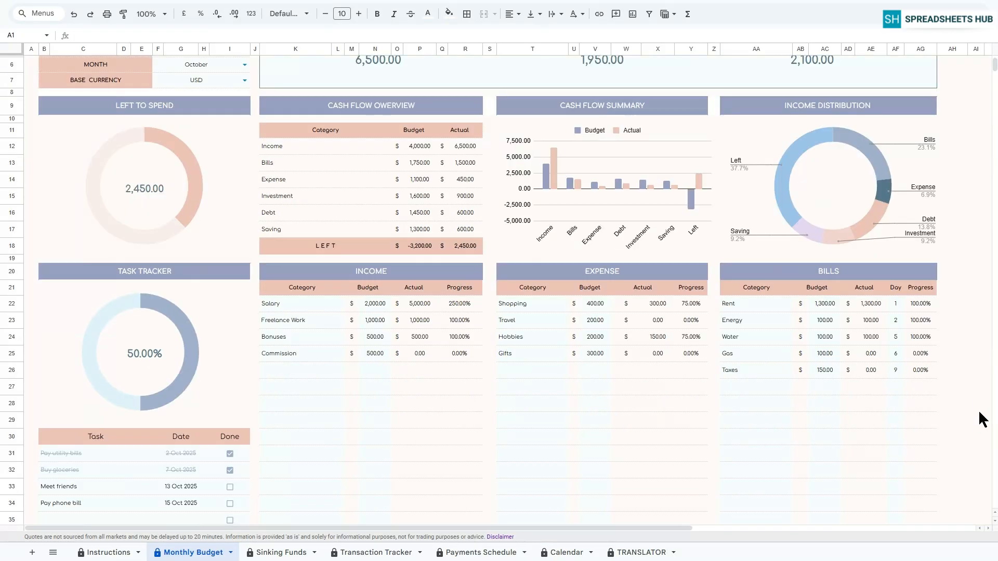
pyautogui.scroll(3, 979, 410)
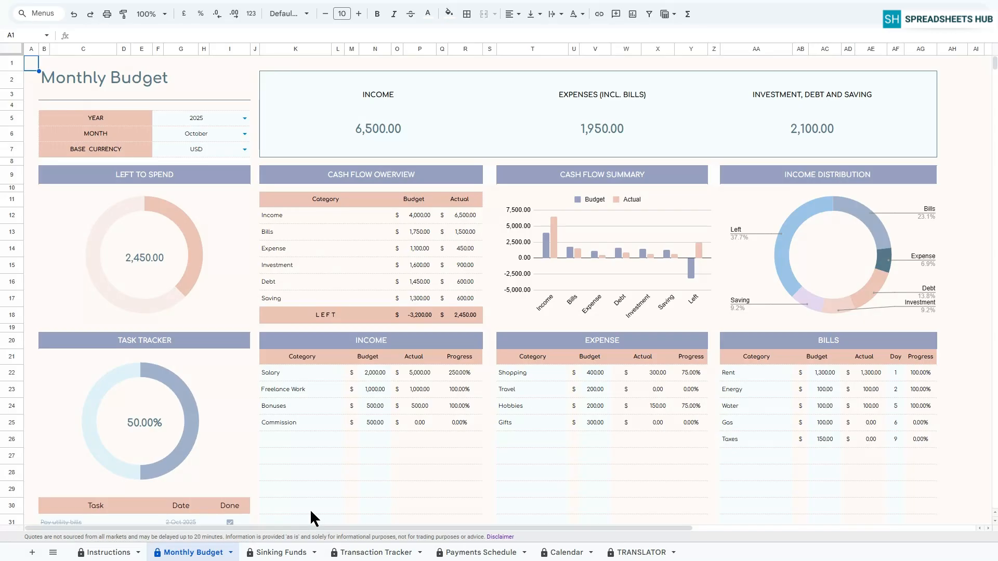
pyautogui.click(276, 553)
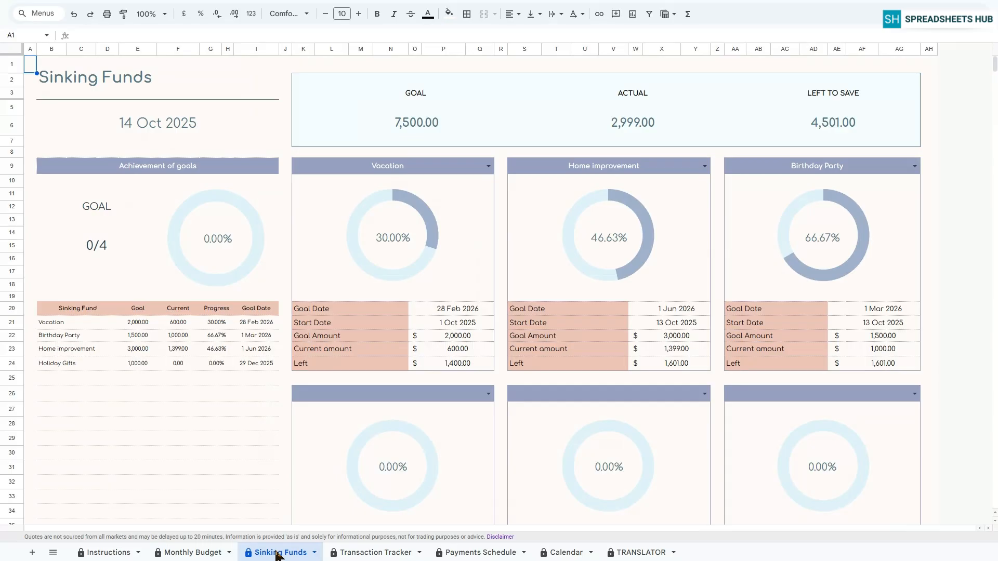
pyautogui.click(378, 555)
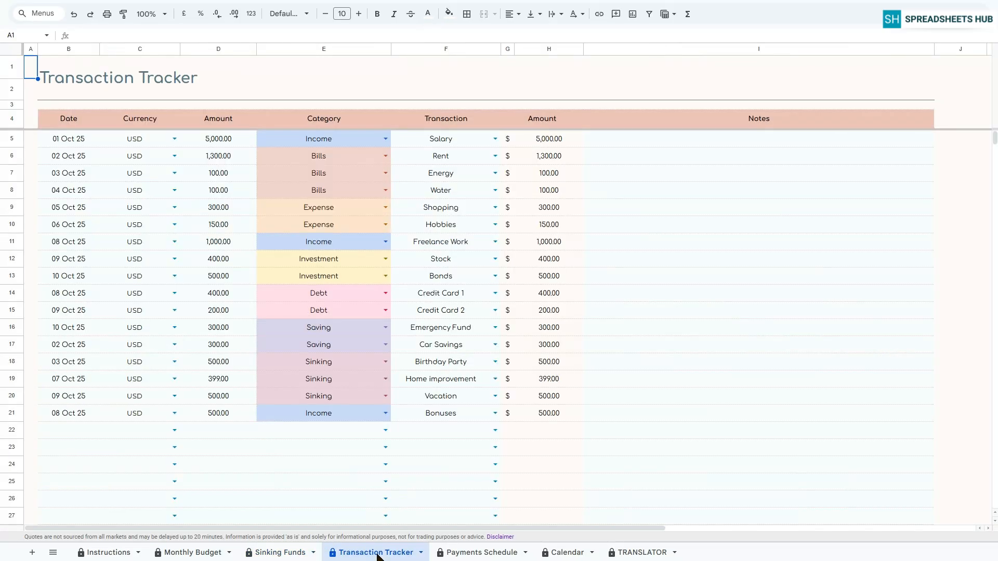
pyautogui.click(477, 555)
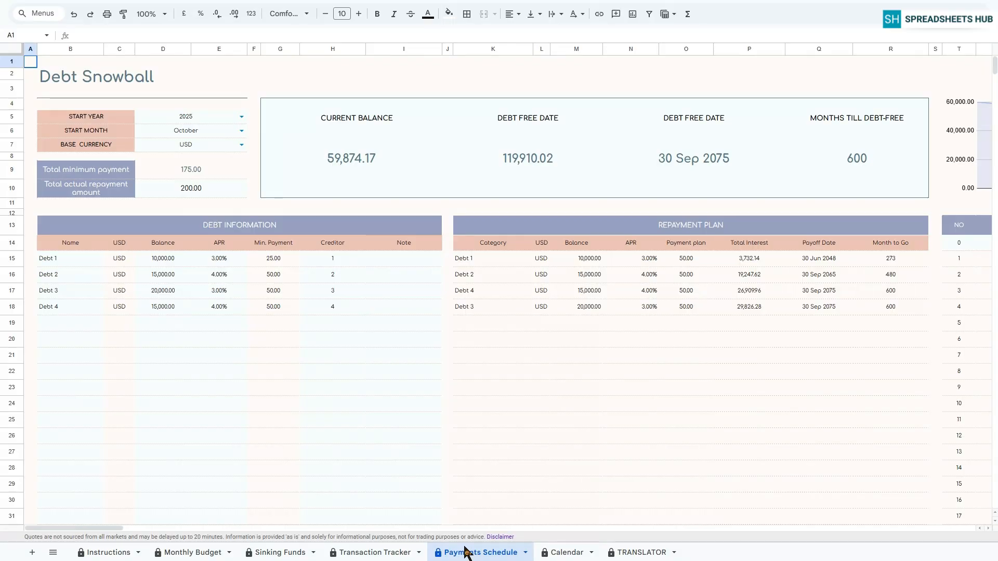
pyautogui.moveTo(94, 527)
pyautogui.mouseDown()
pyautogui.moveTo(167, 529)
pyautogui.moveTo(110, 529)
pyautogui.mouseUp()
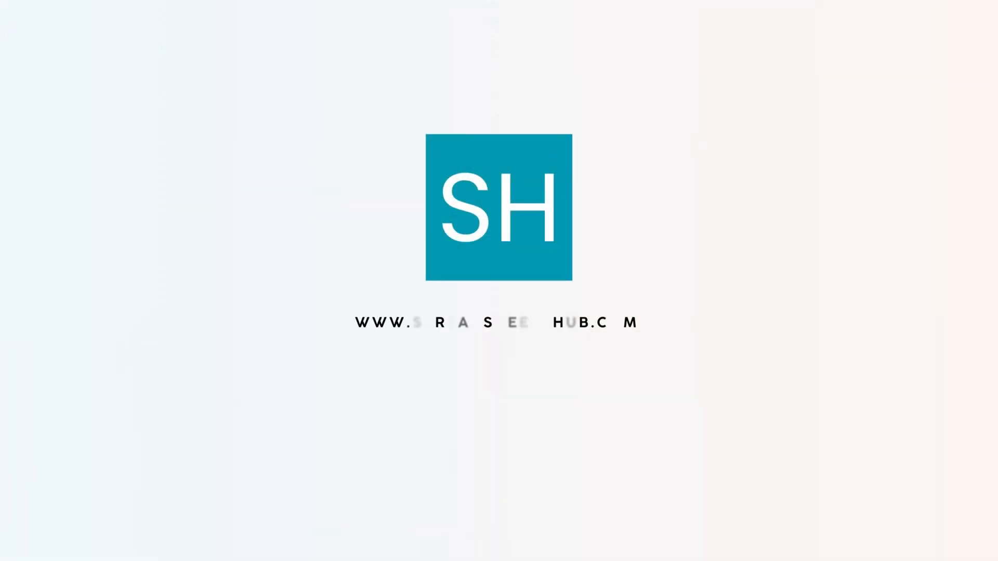